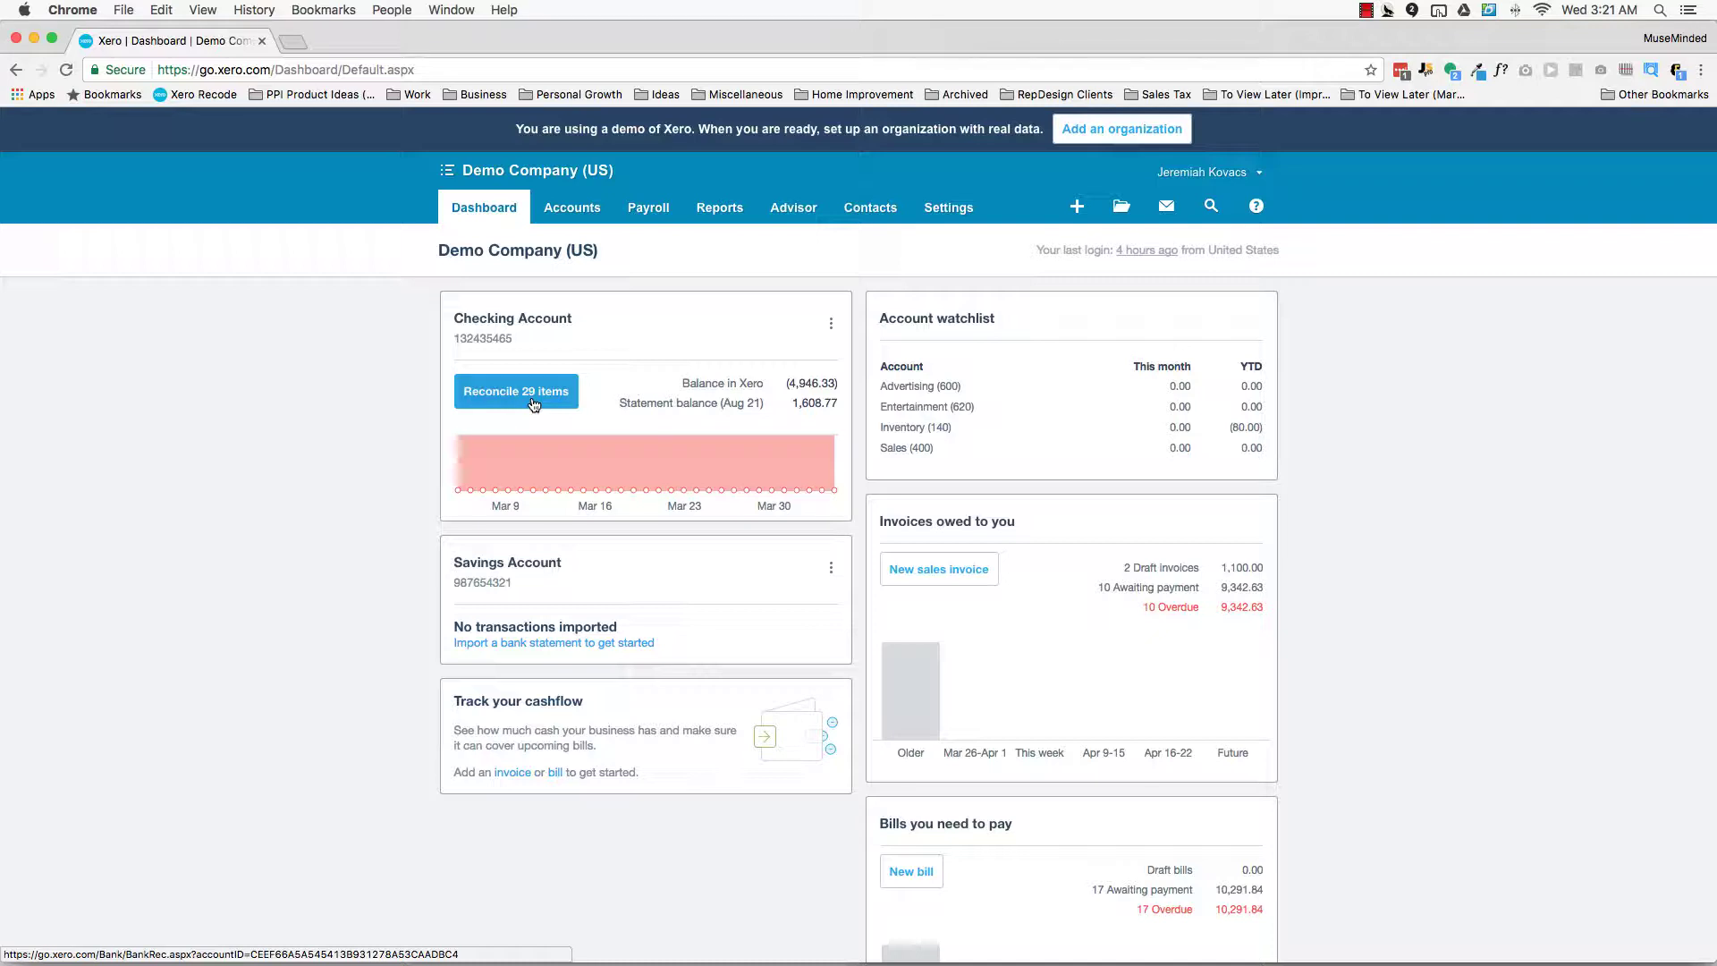
Open the Checking Account's bank reconciliation and view the other bank accounts available to switch to
left_click(534, 394)
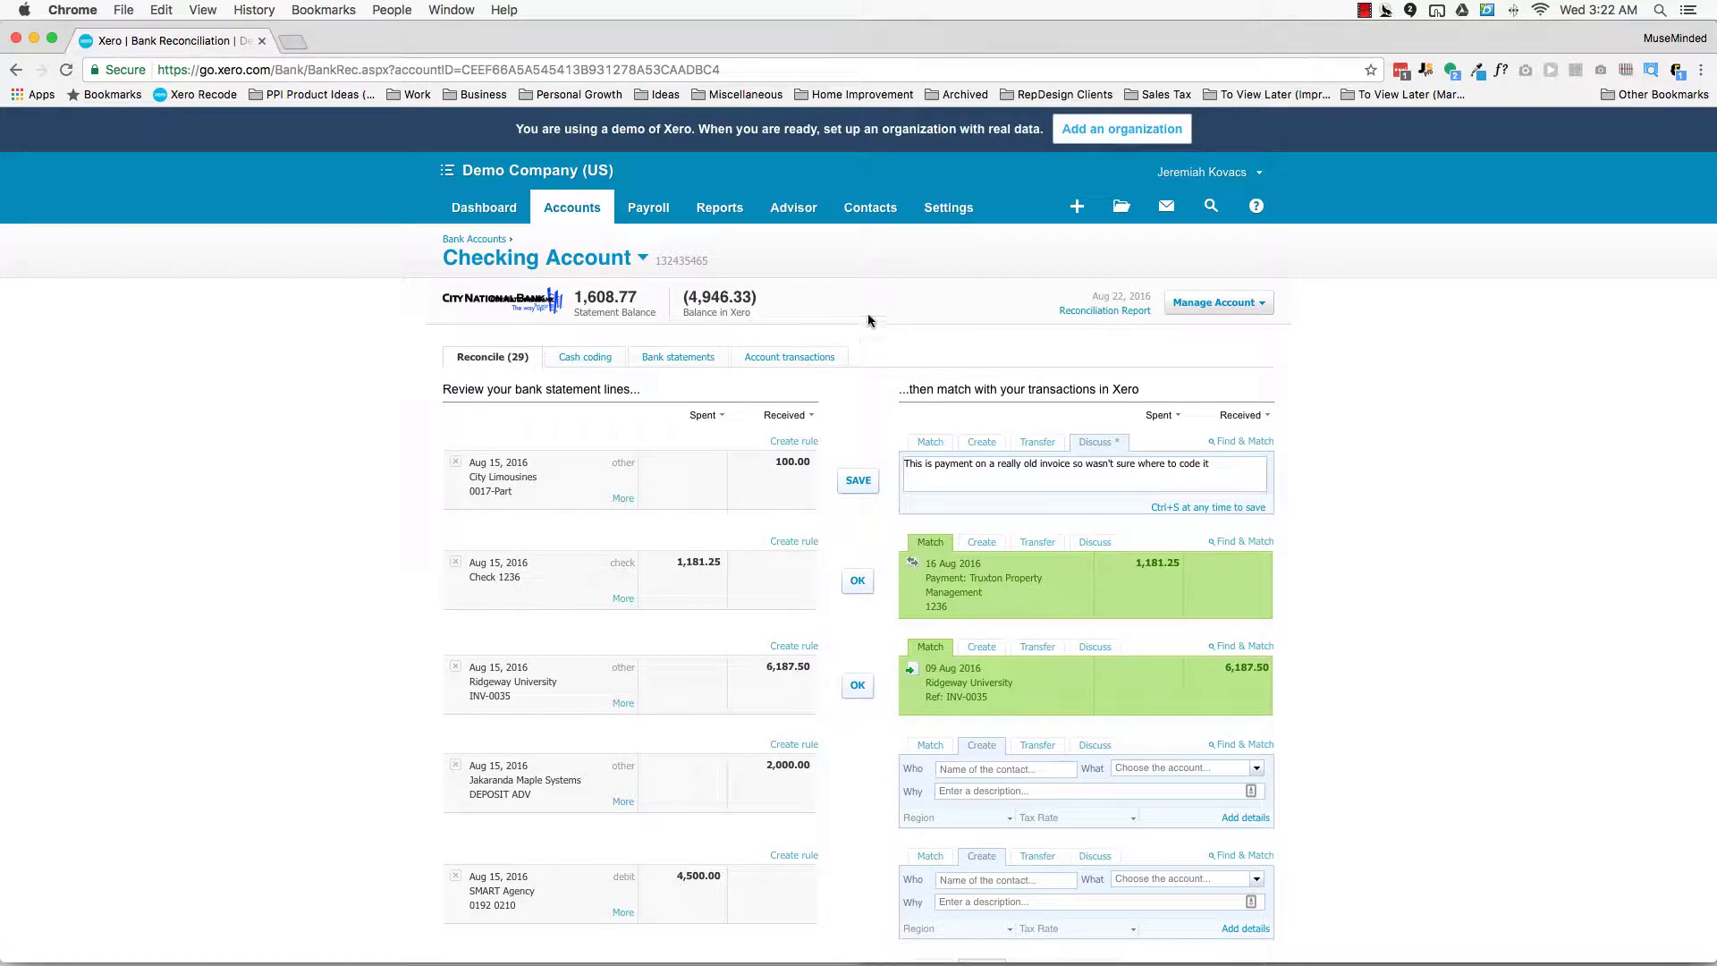
scroll(882, 295, "down", 1)
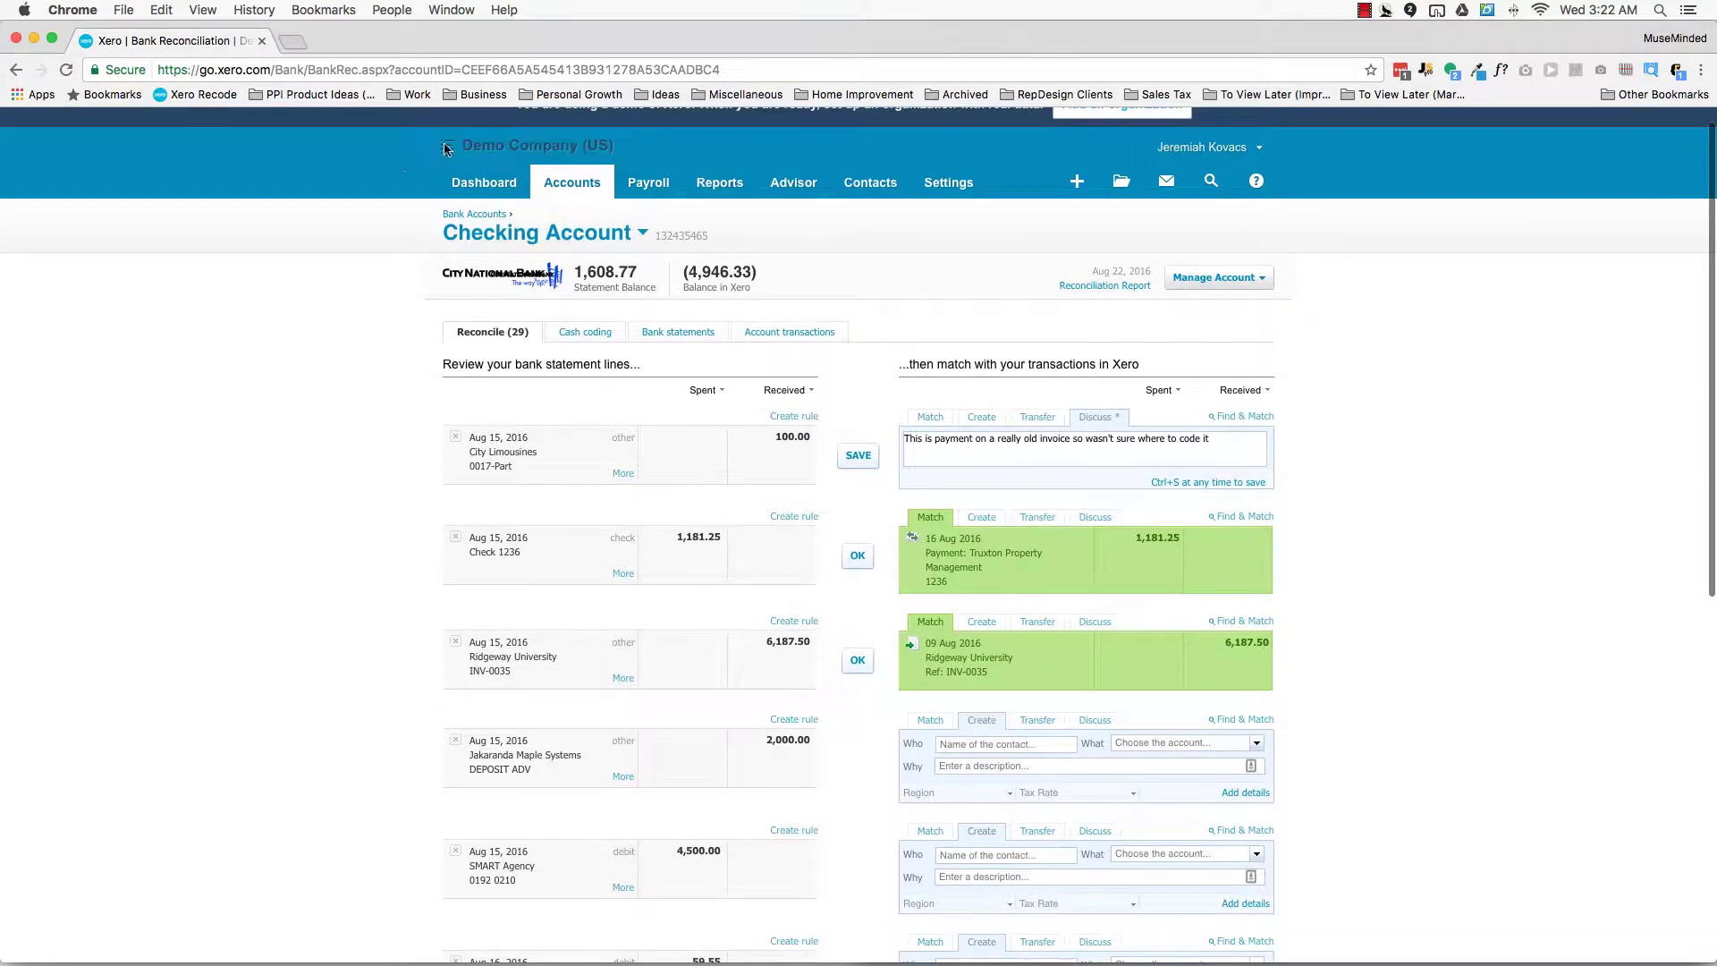
left_click(640, 233)
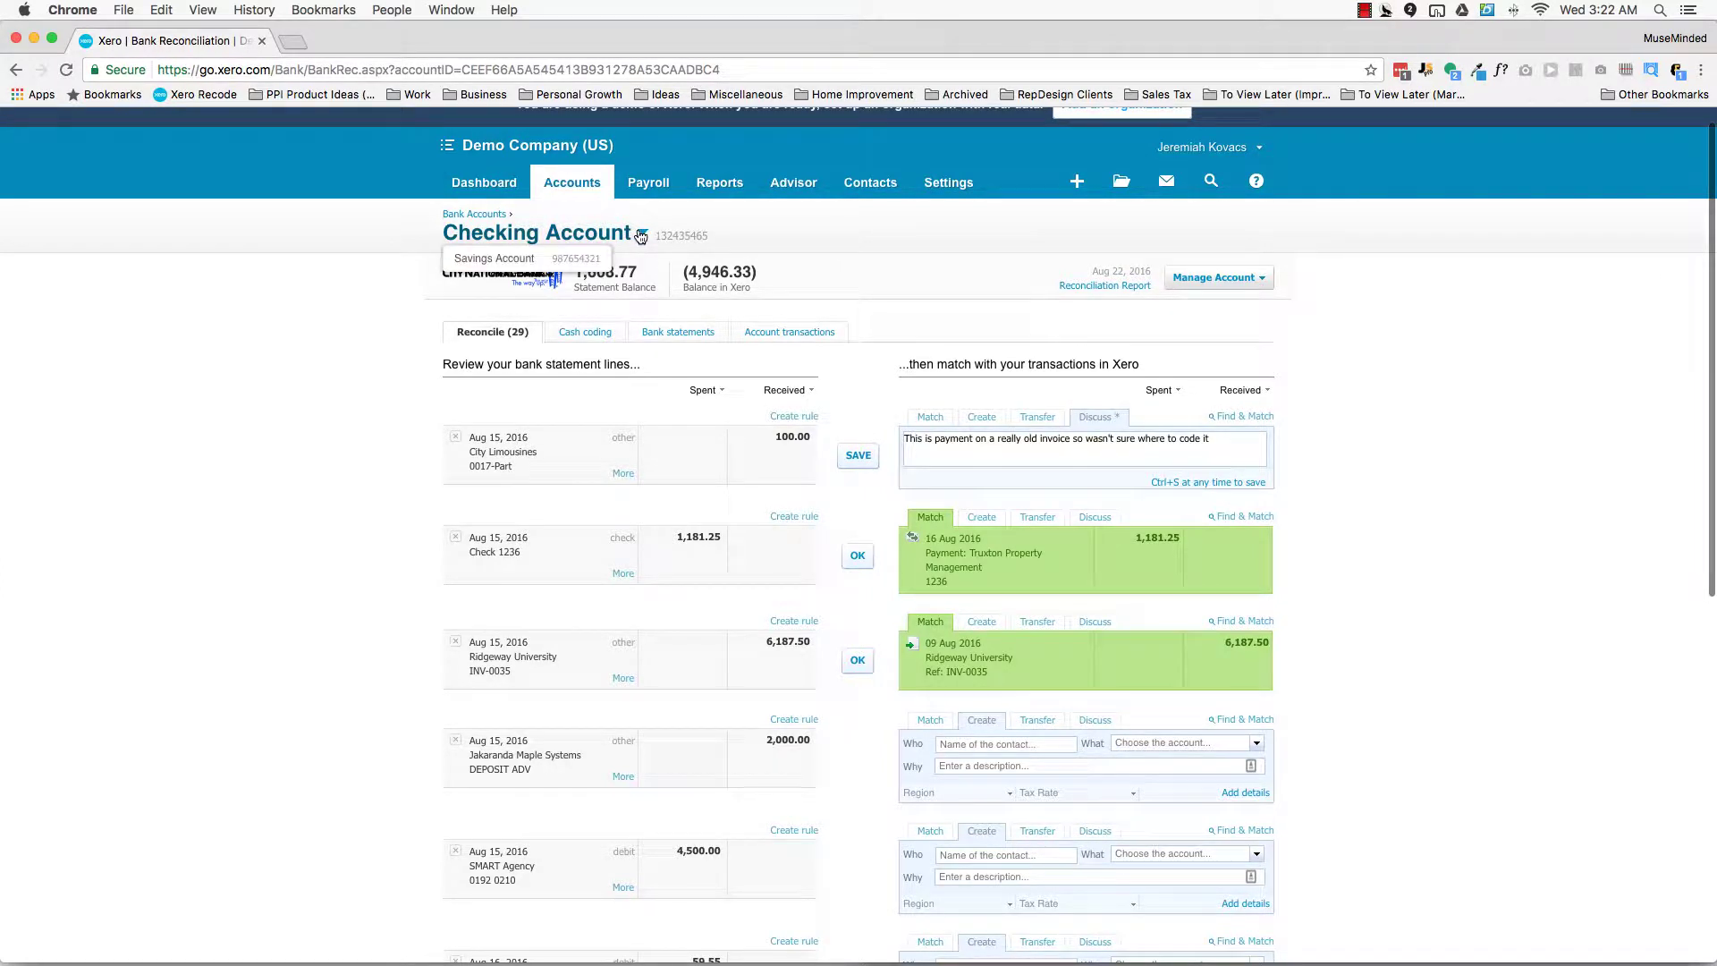
left_click(762, 235)
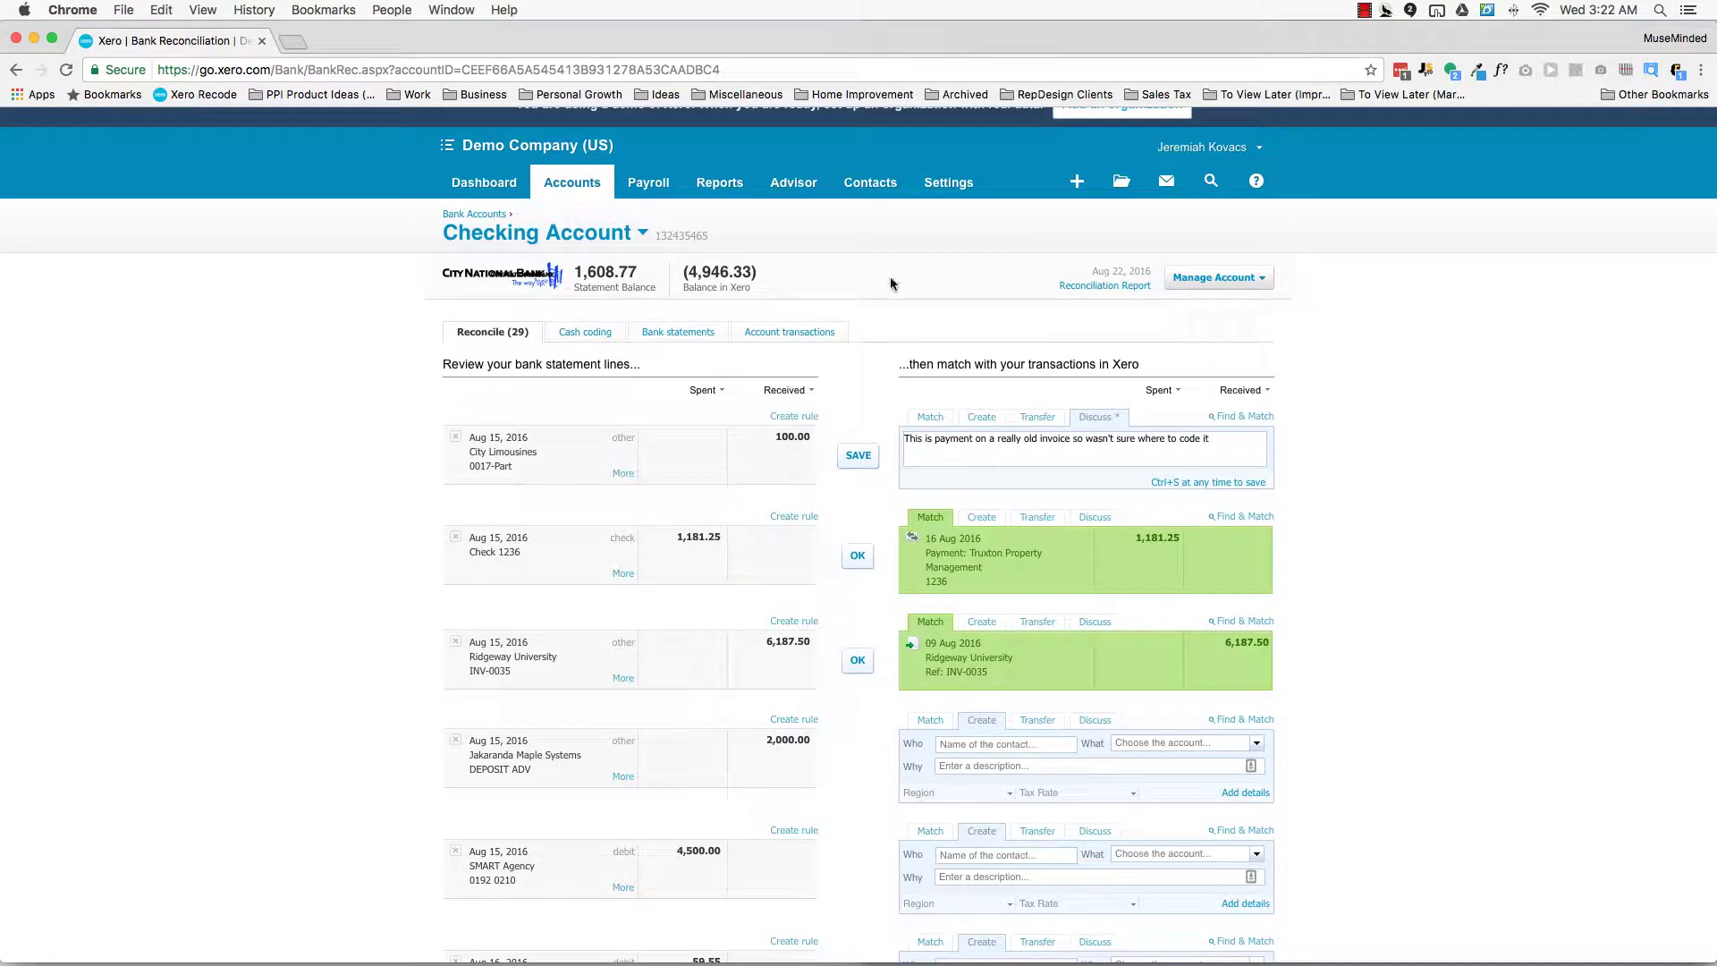
Review the bank statement lines and suggested matches on the first page, including the page selector at the list's end
scroll(889, 271, "down", 2)
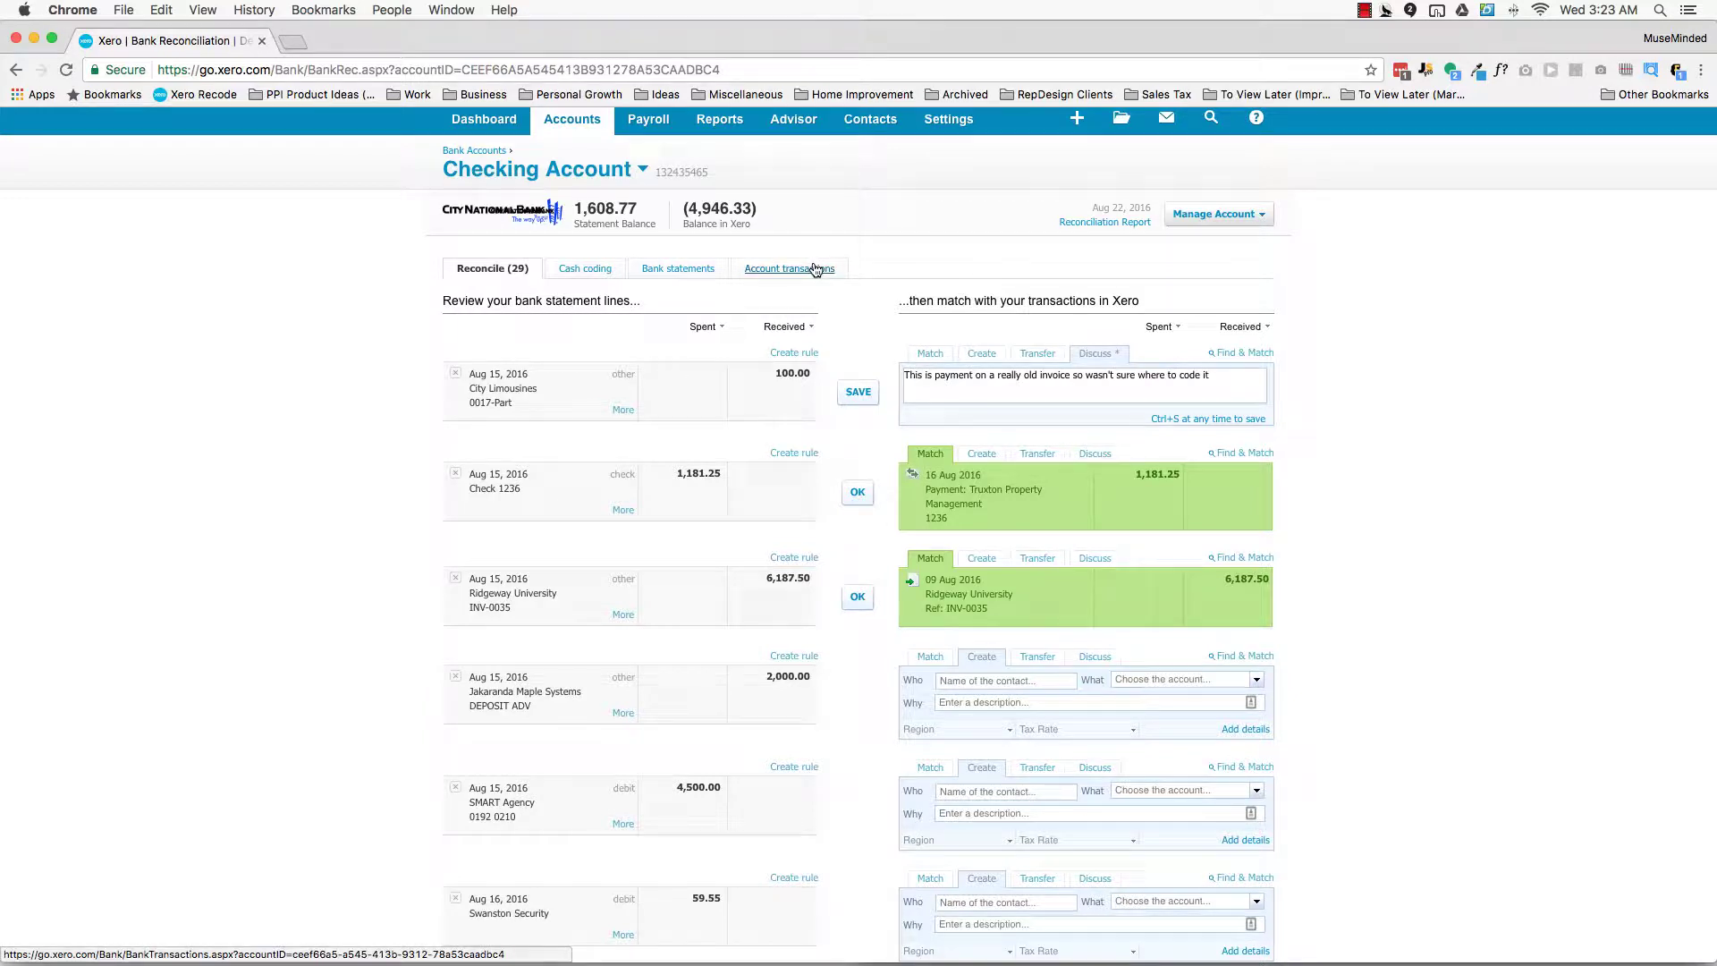
scroll(829, 372, "down", 2)
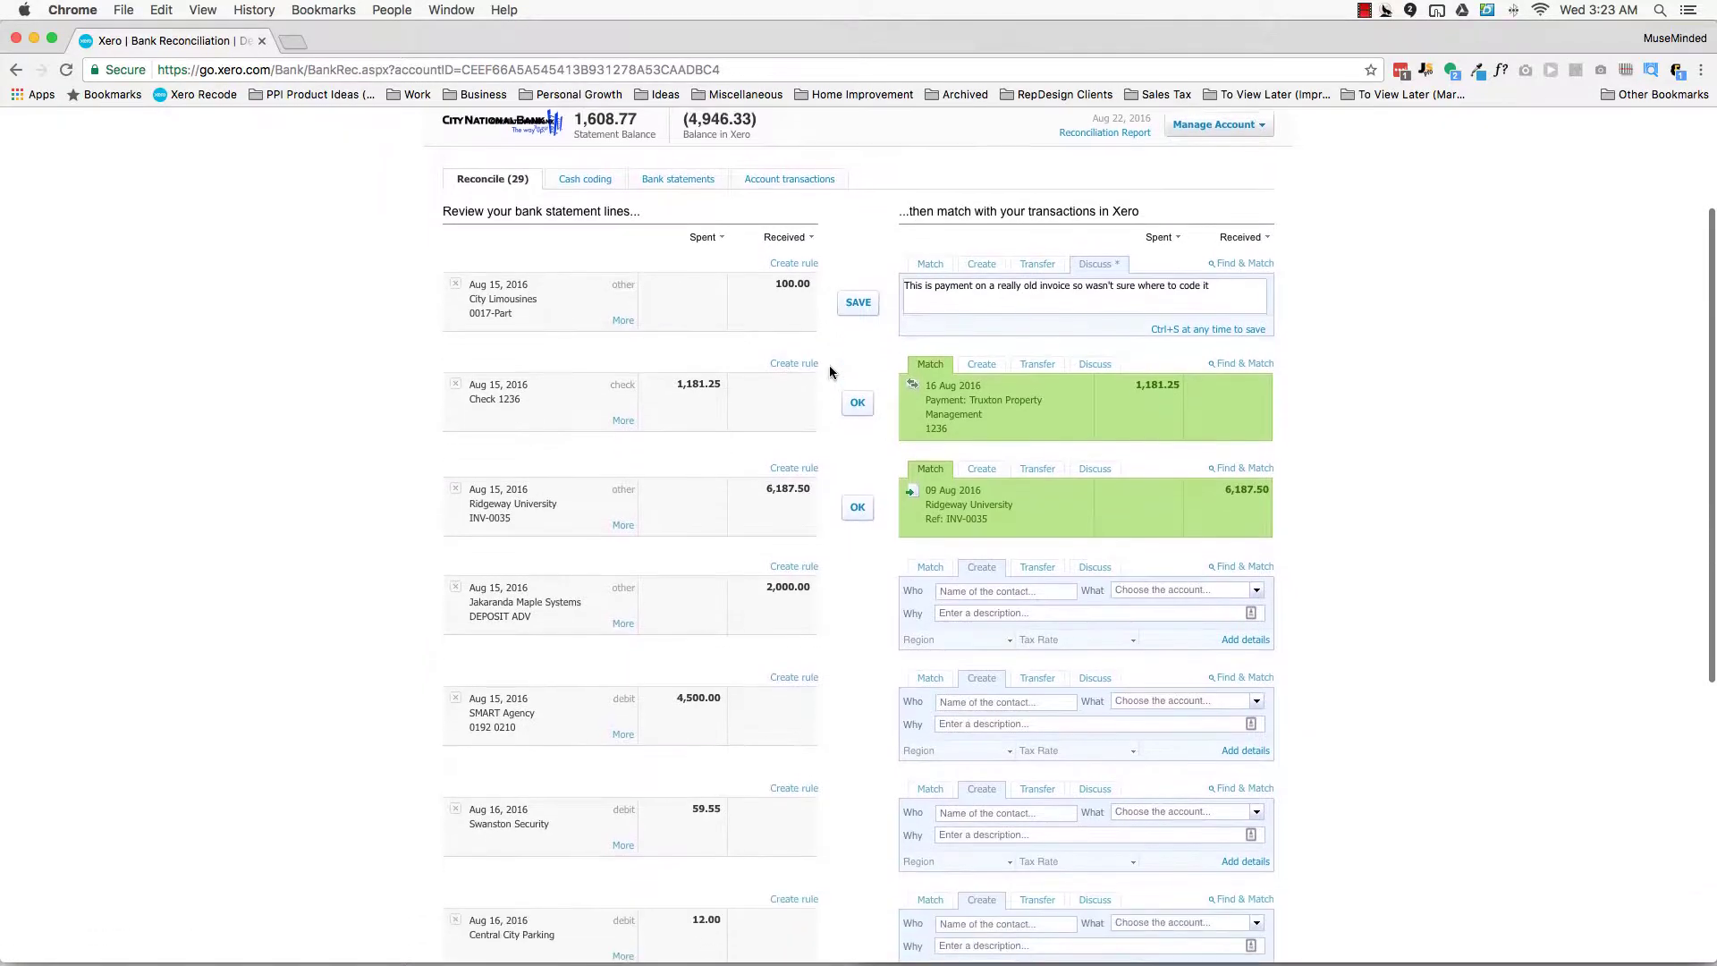
scroll(829, 372, "down", 2)
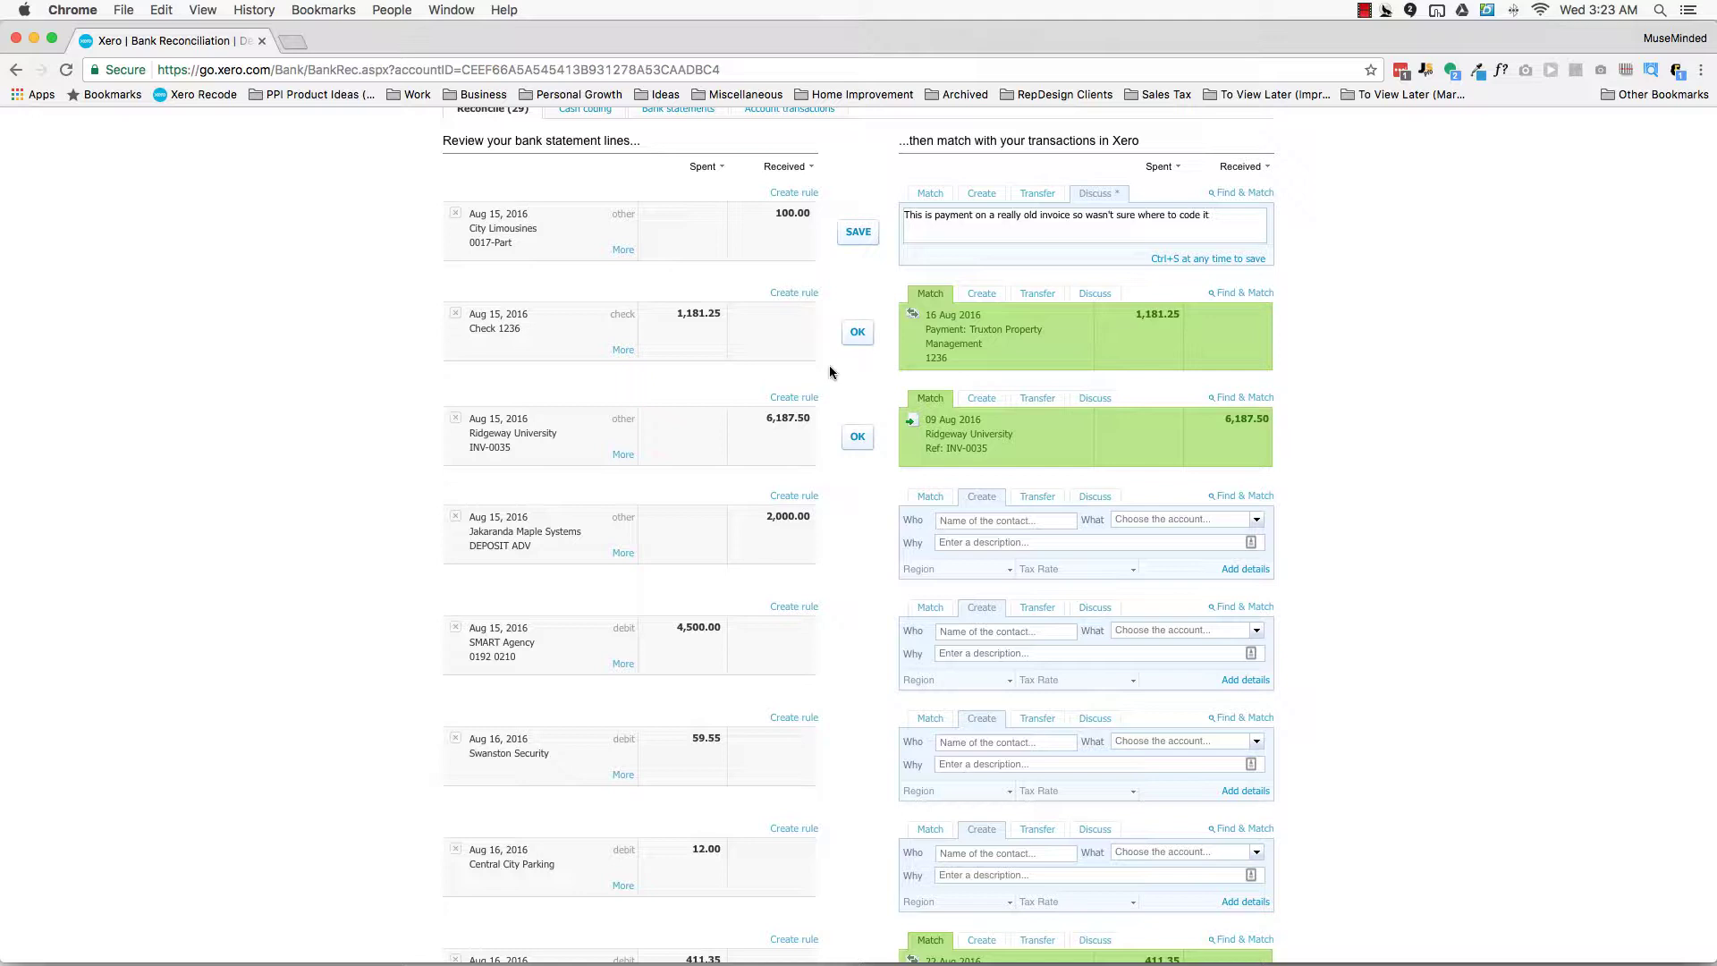
scroll(830, 367, "down", 1)
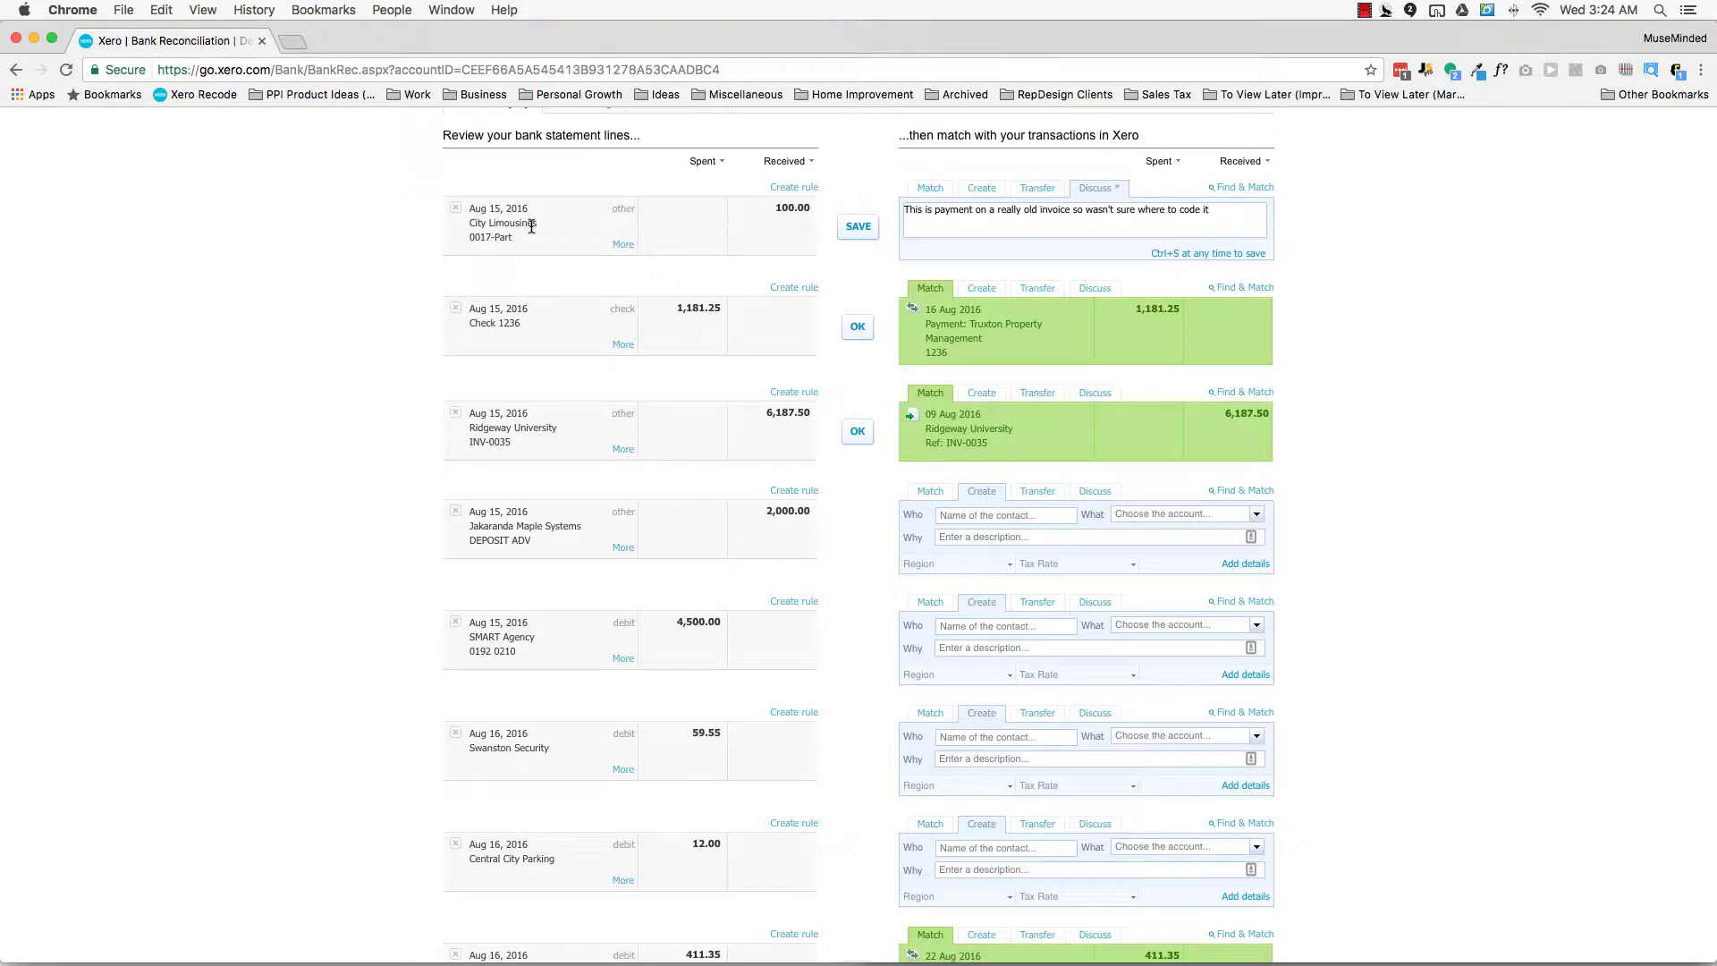
scroll(501, 214, "up", 3)
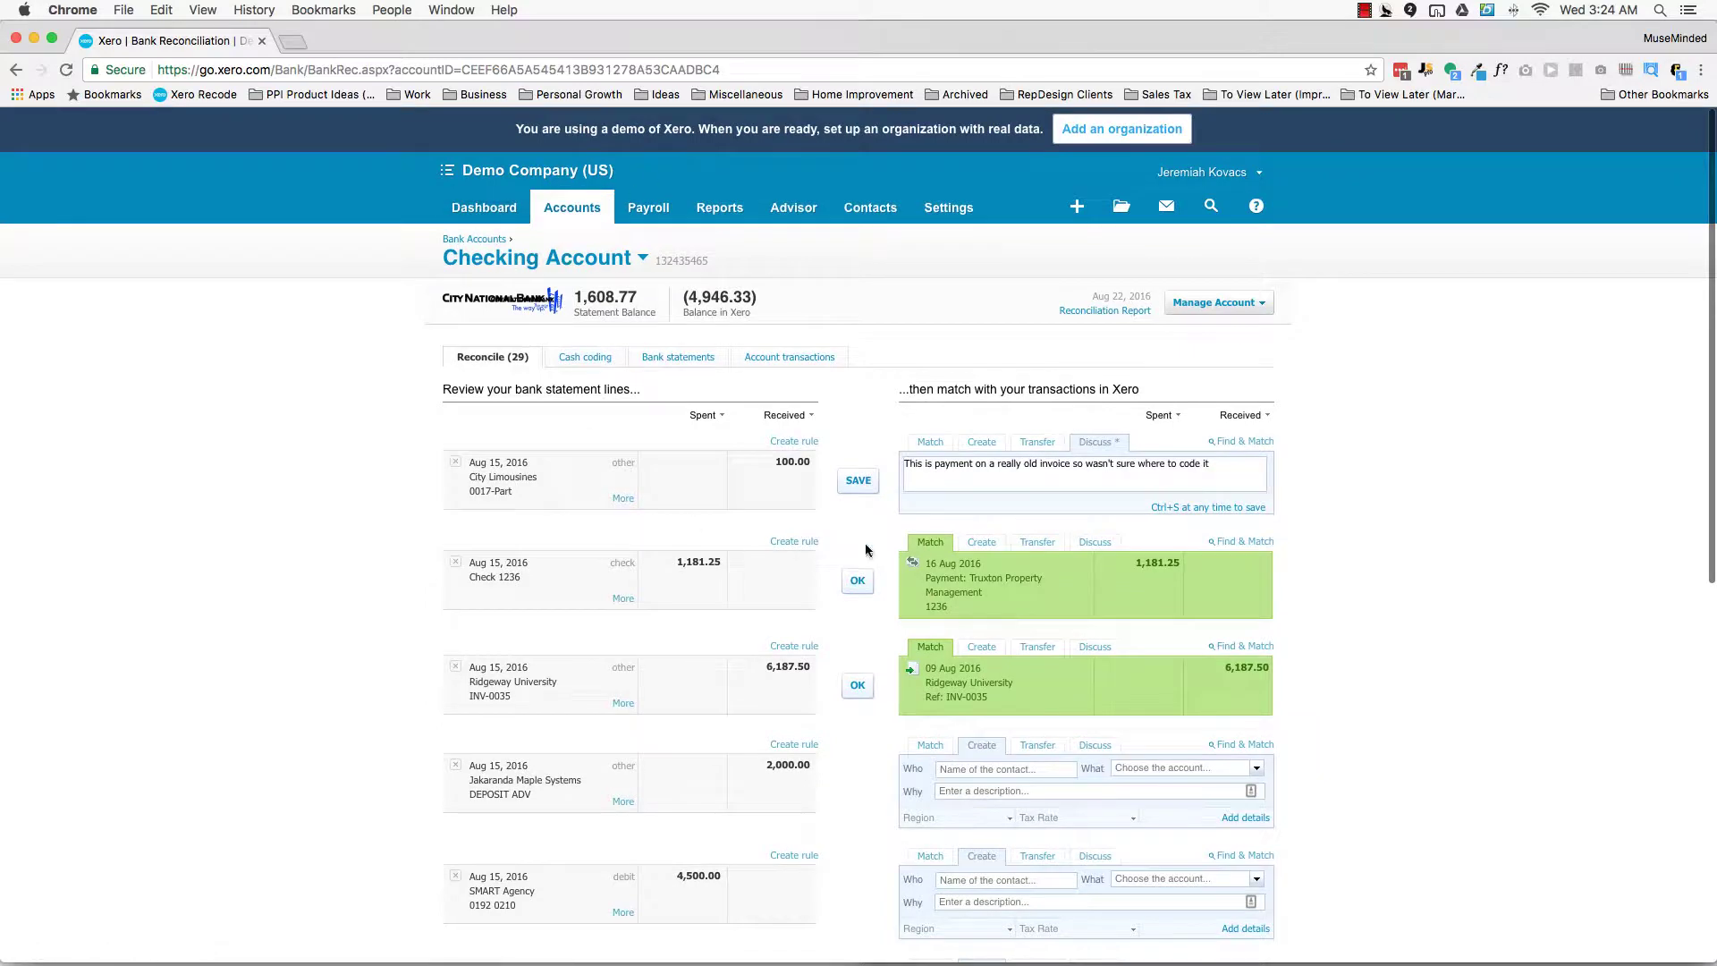
scroll(867, 550, "down", 2)
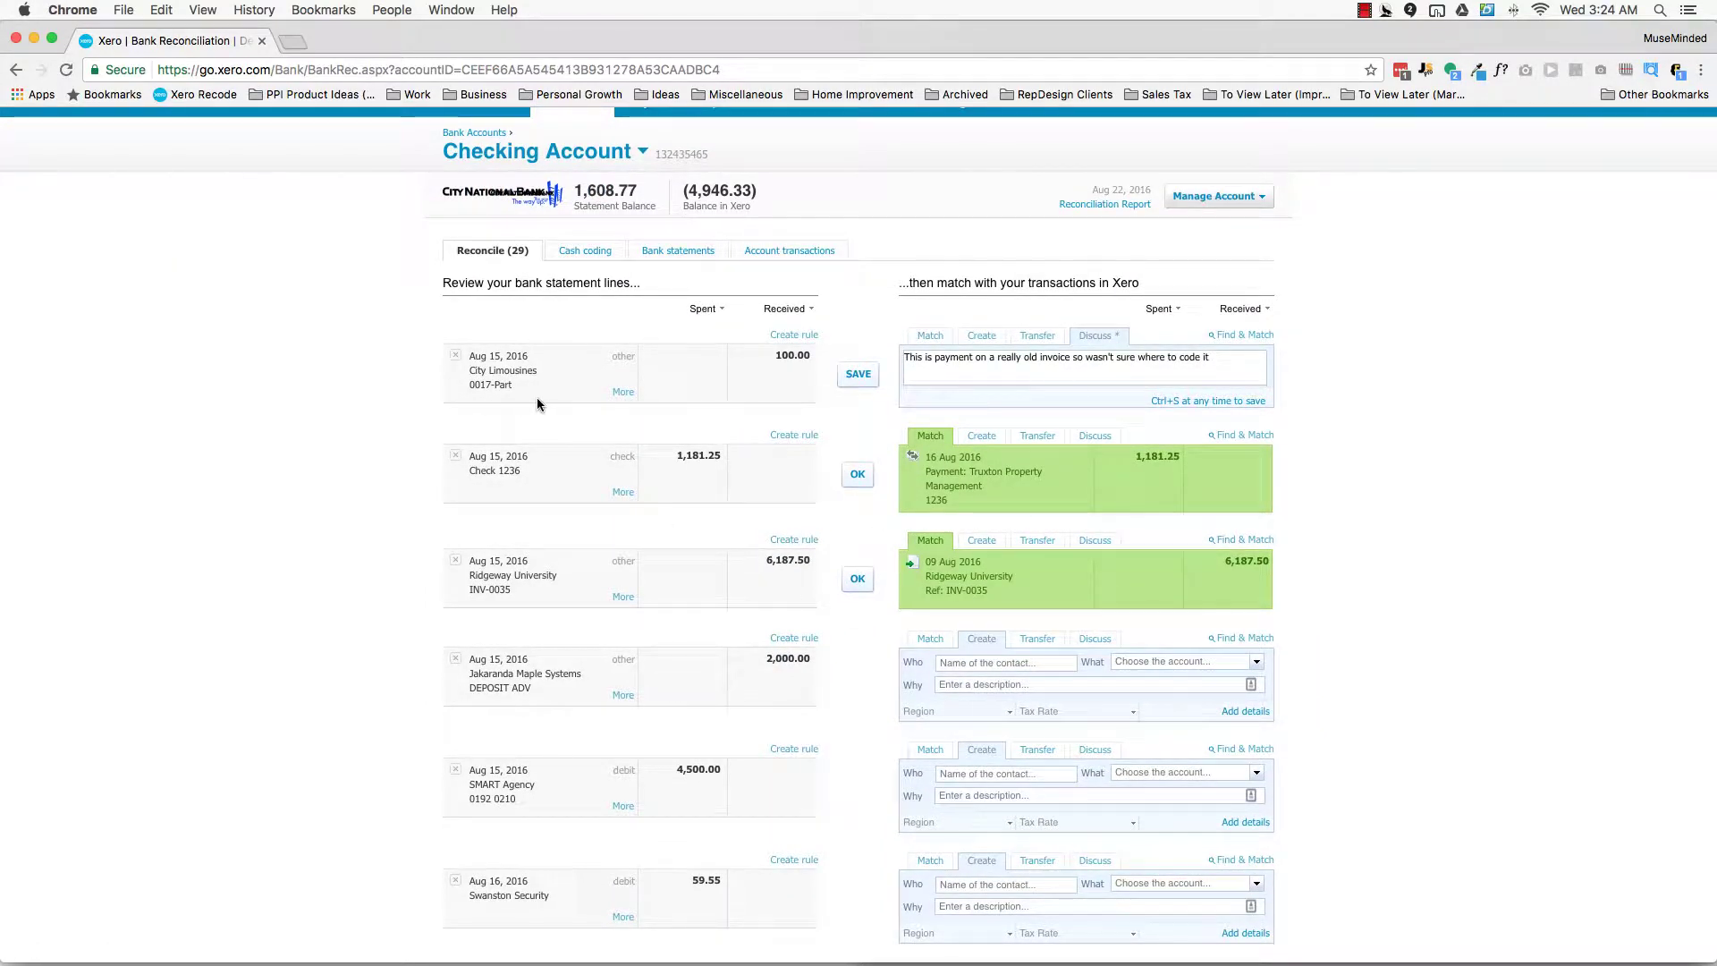
scroll(816, 391, "down", 1)
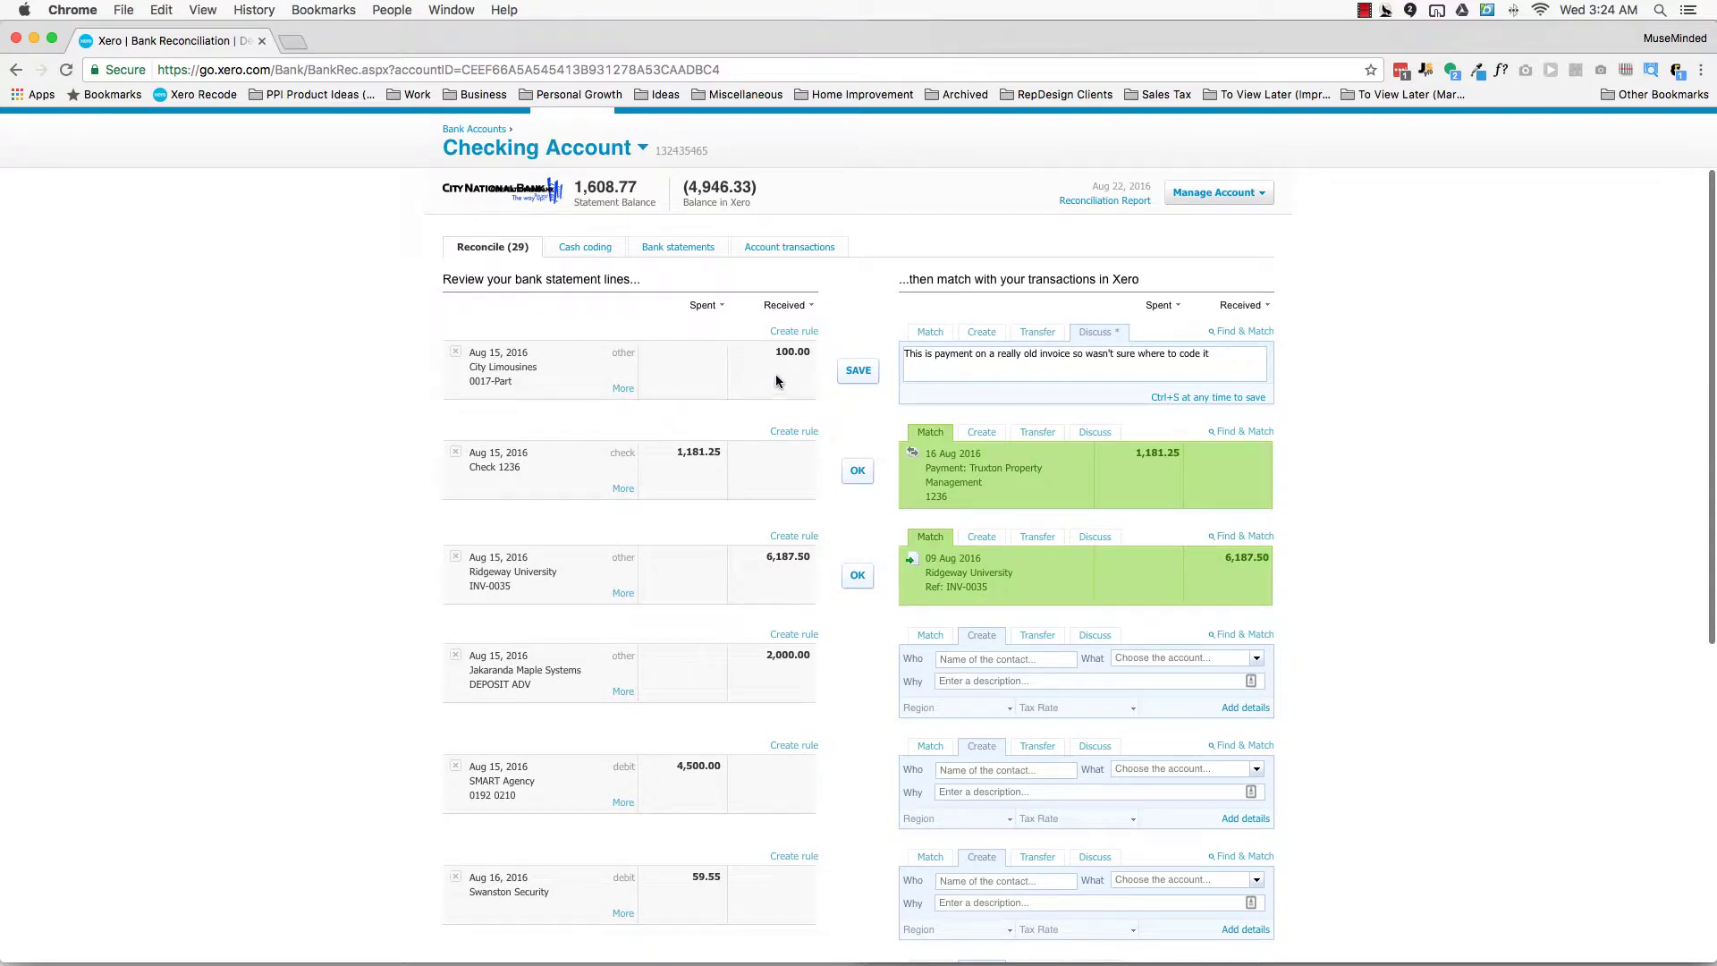
scroll(804, 361, "down", 2)
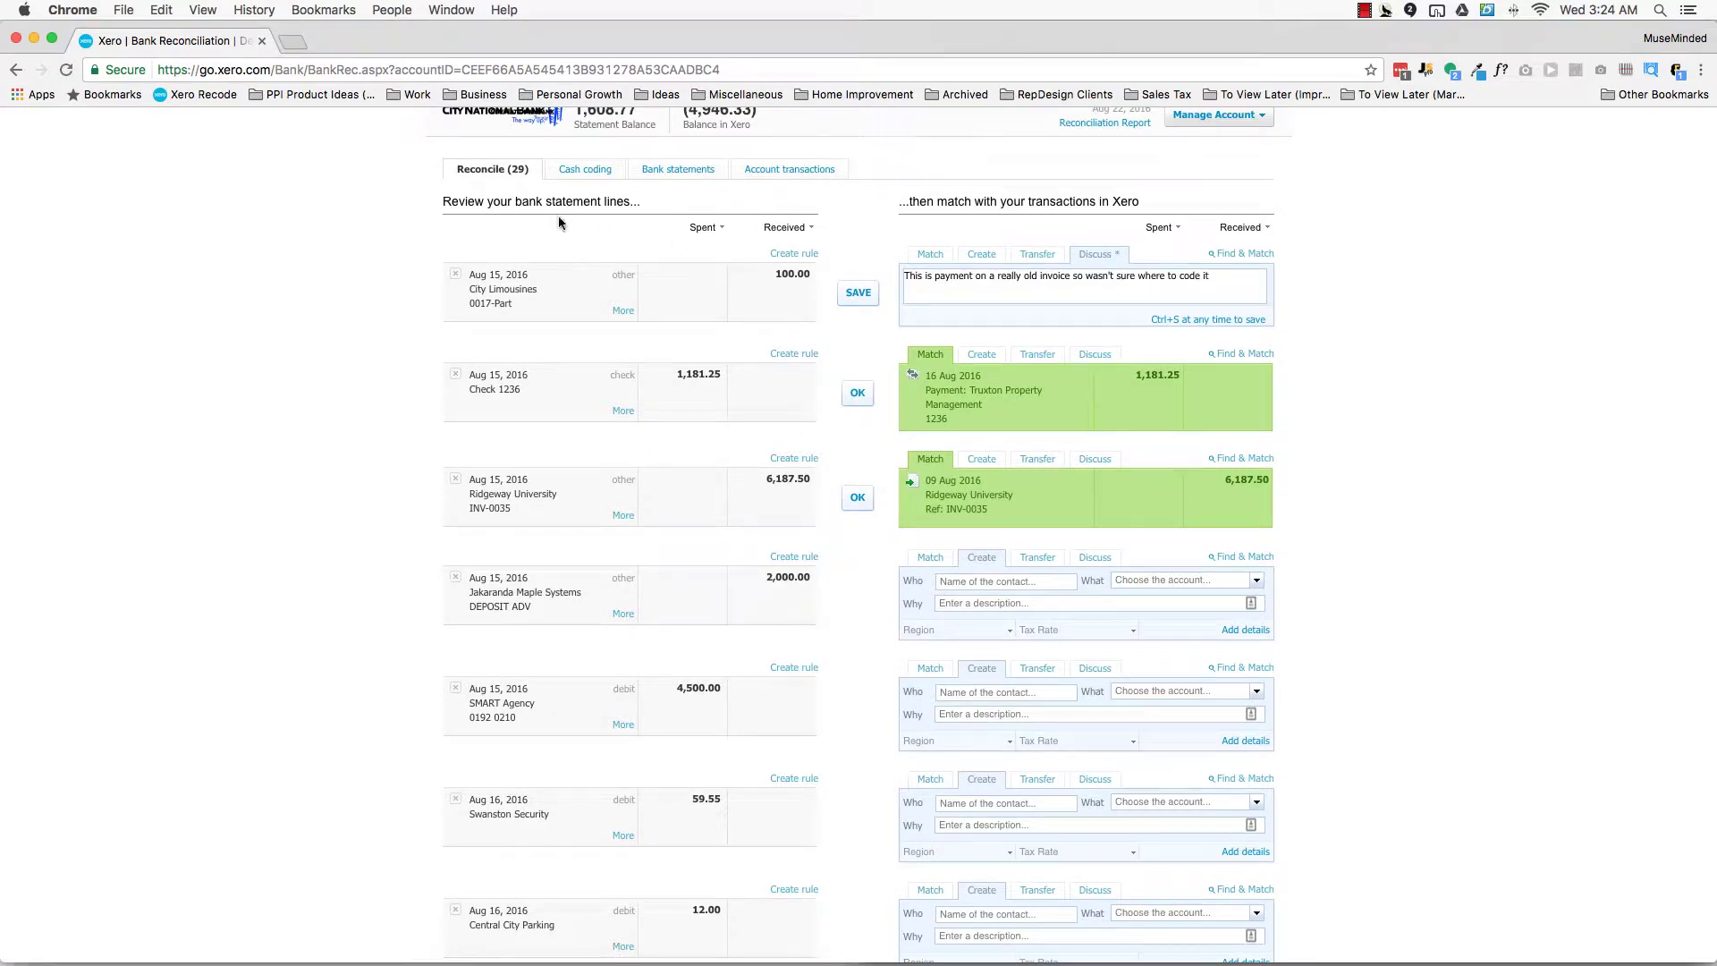
scroll(552, 230, "down", 3)
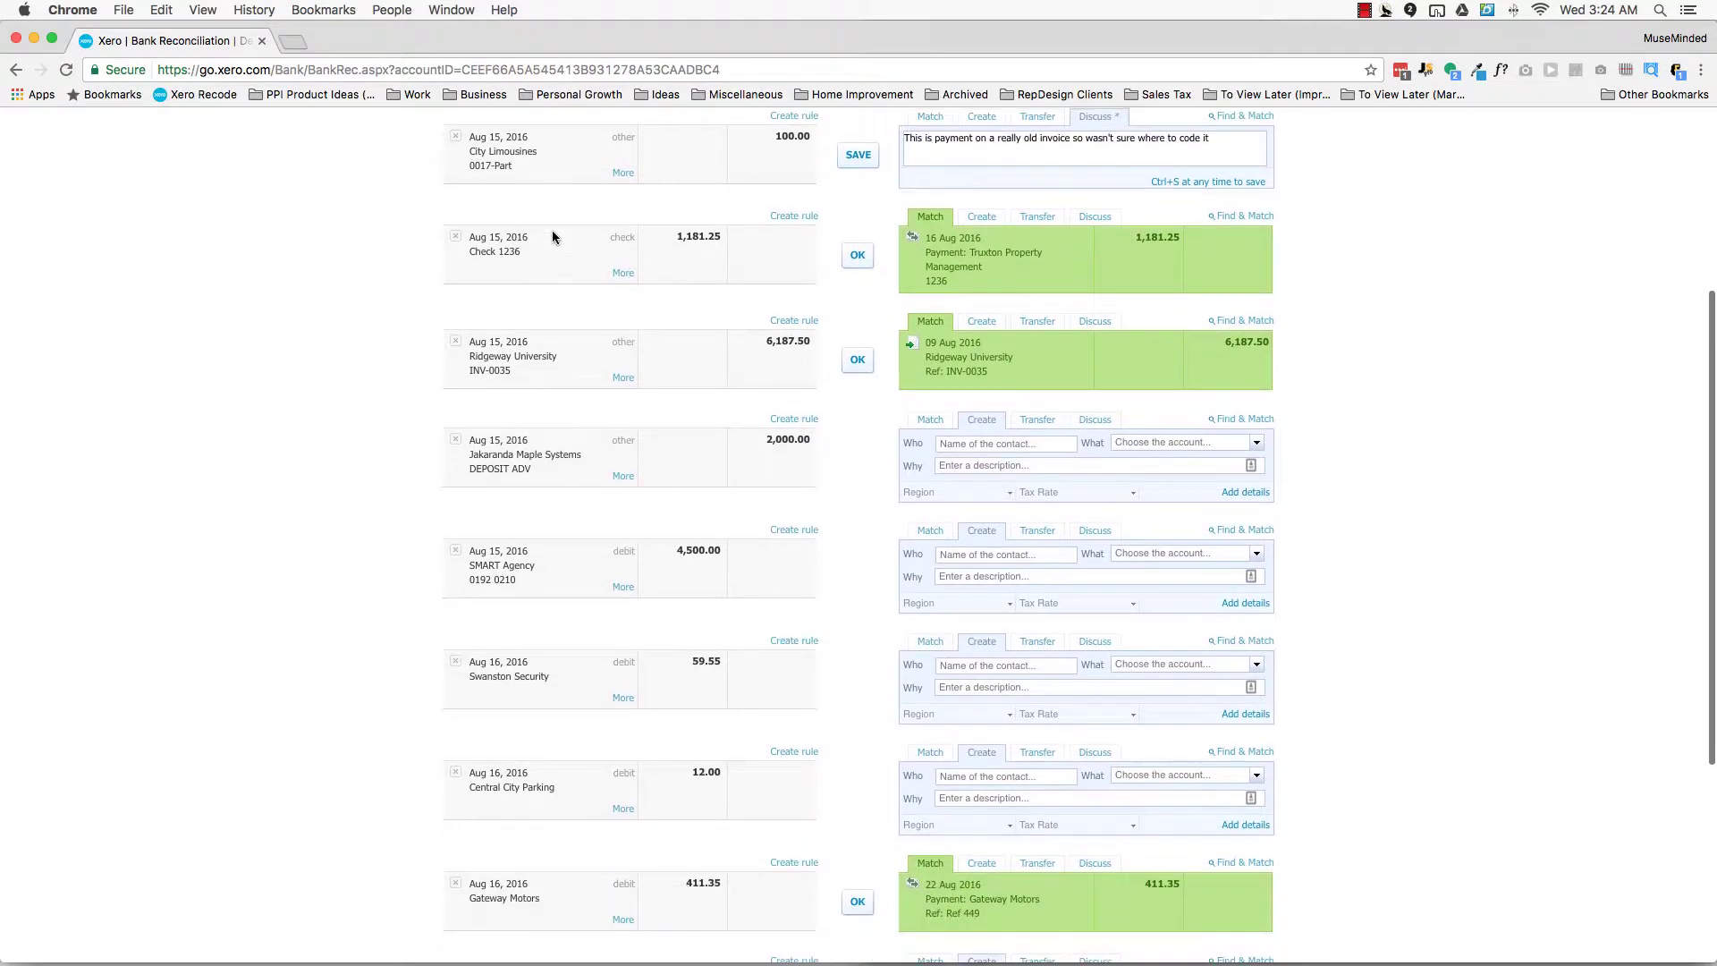
scroll(602, 152, "down", 5)
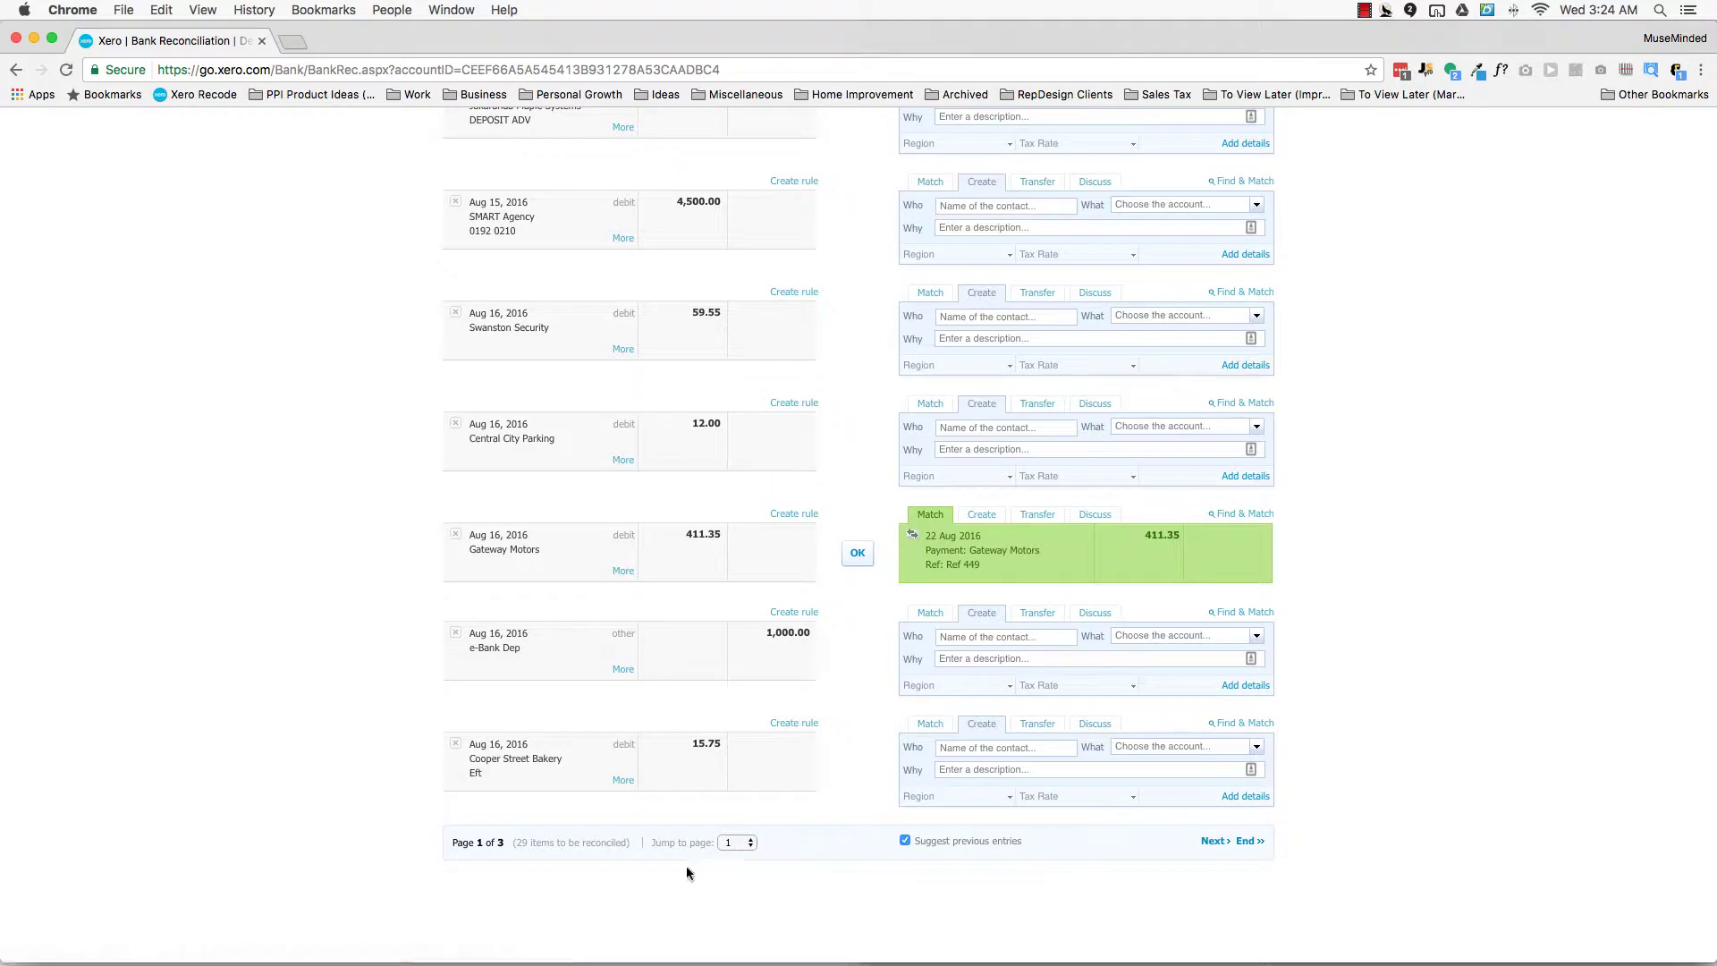
left_click(734, 844)
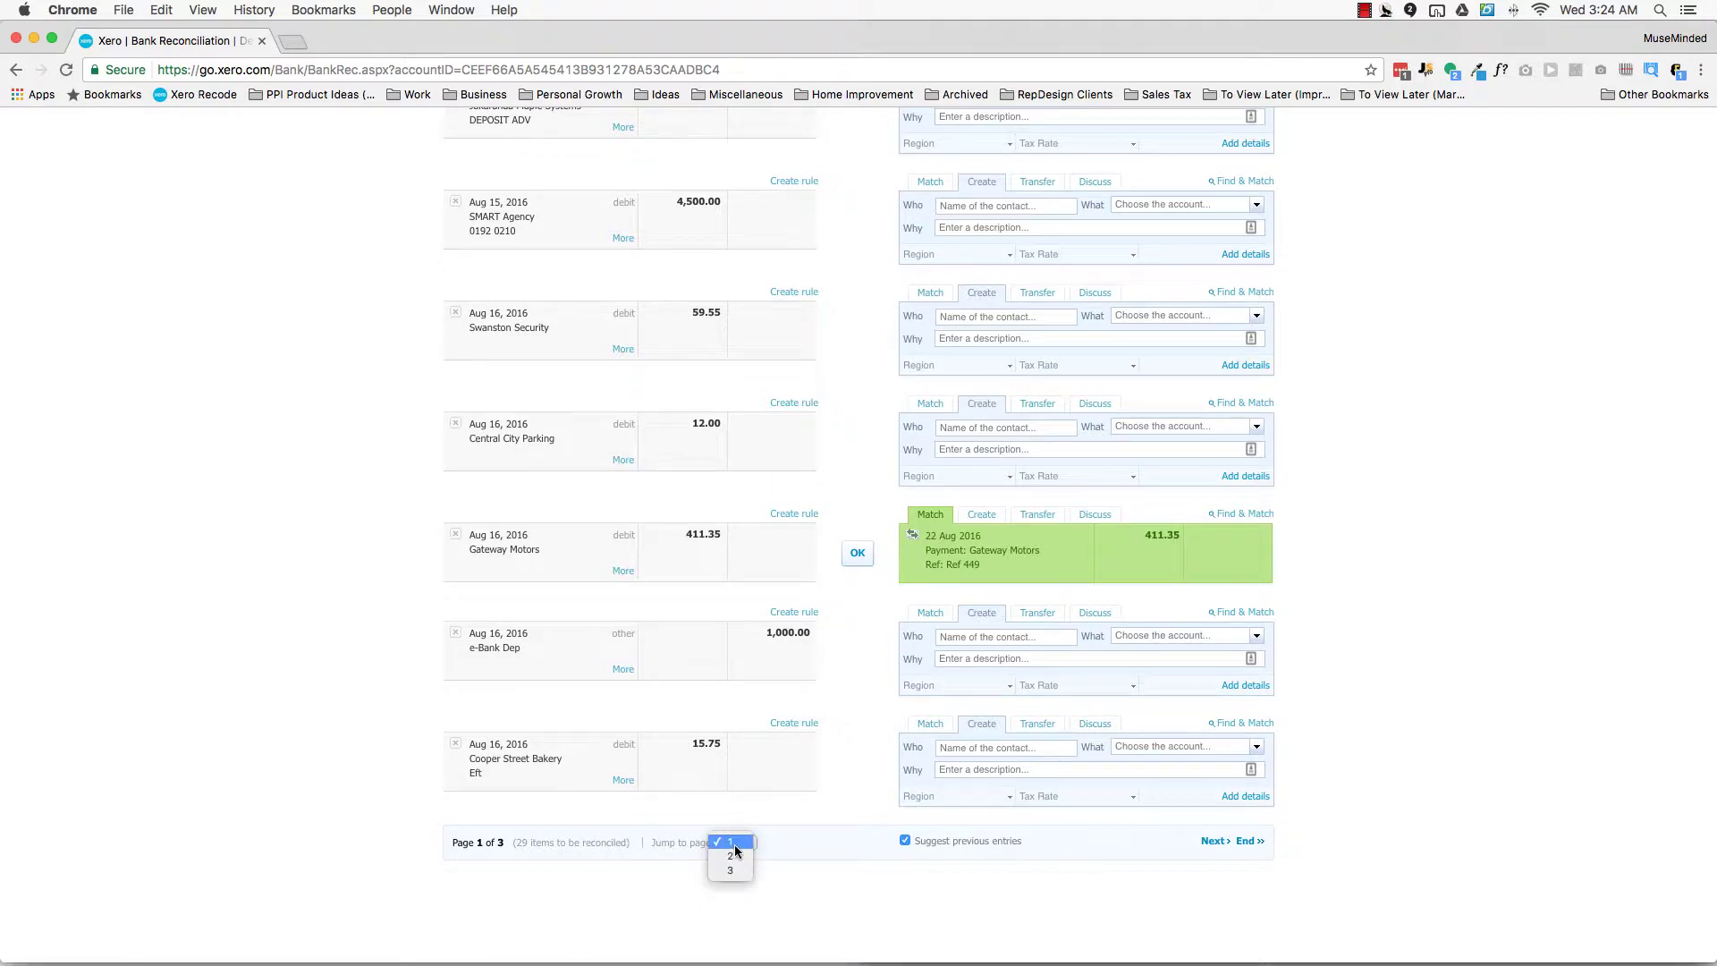
left_click(794, 840)
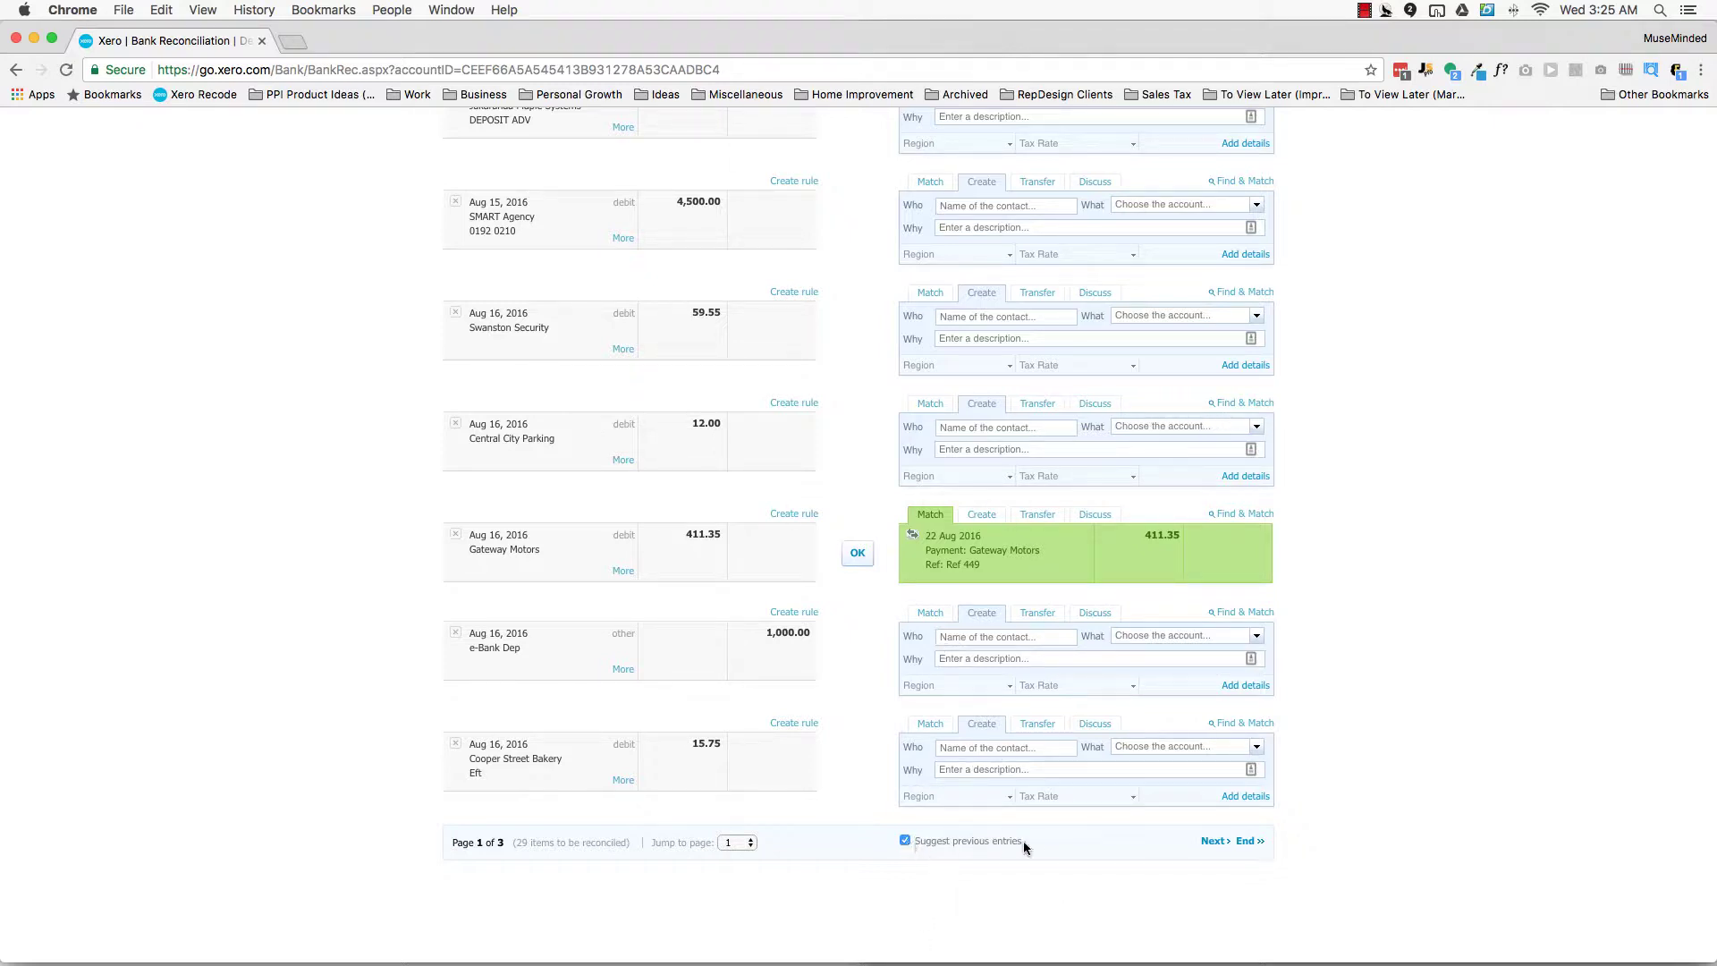
Examine the candidate matching transactions for the 100.00 City Limousines line and close the search without selecting any
scroll(1107, 665, "up", 6)
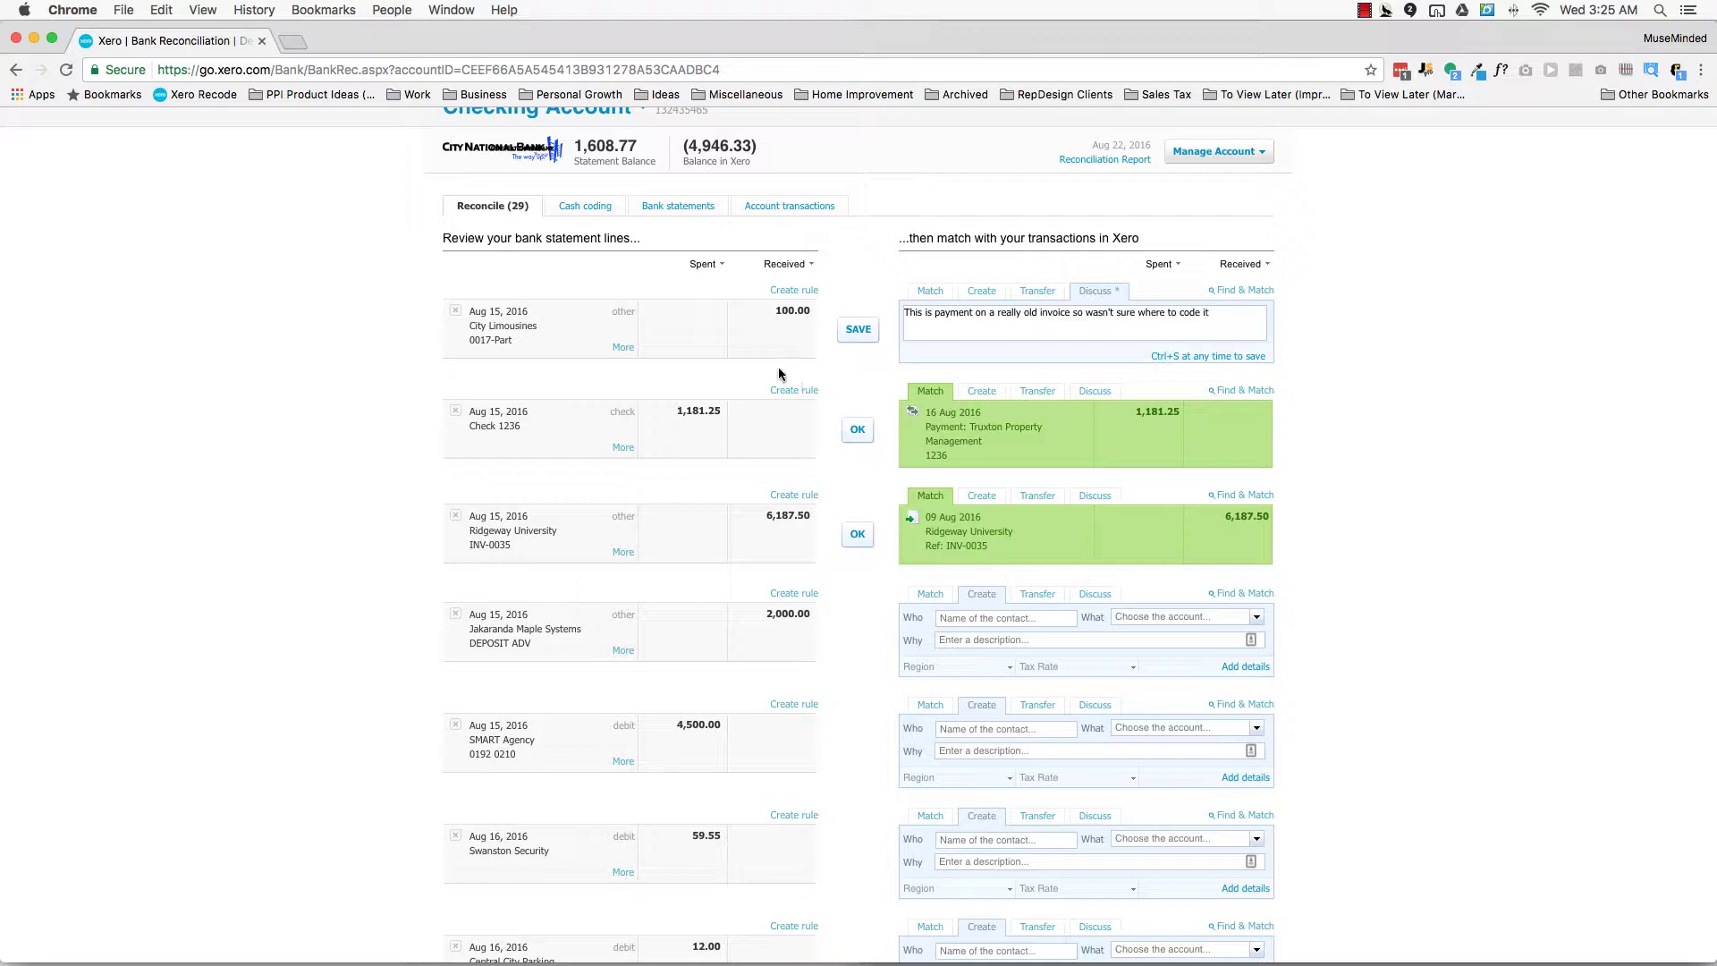
left_click(930, 293)
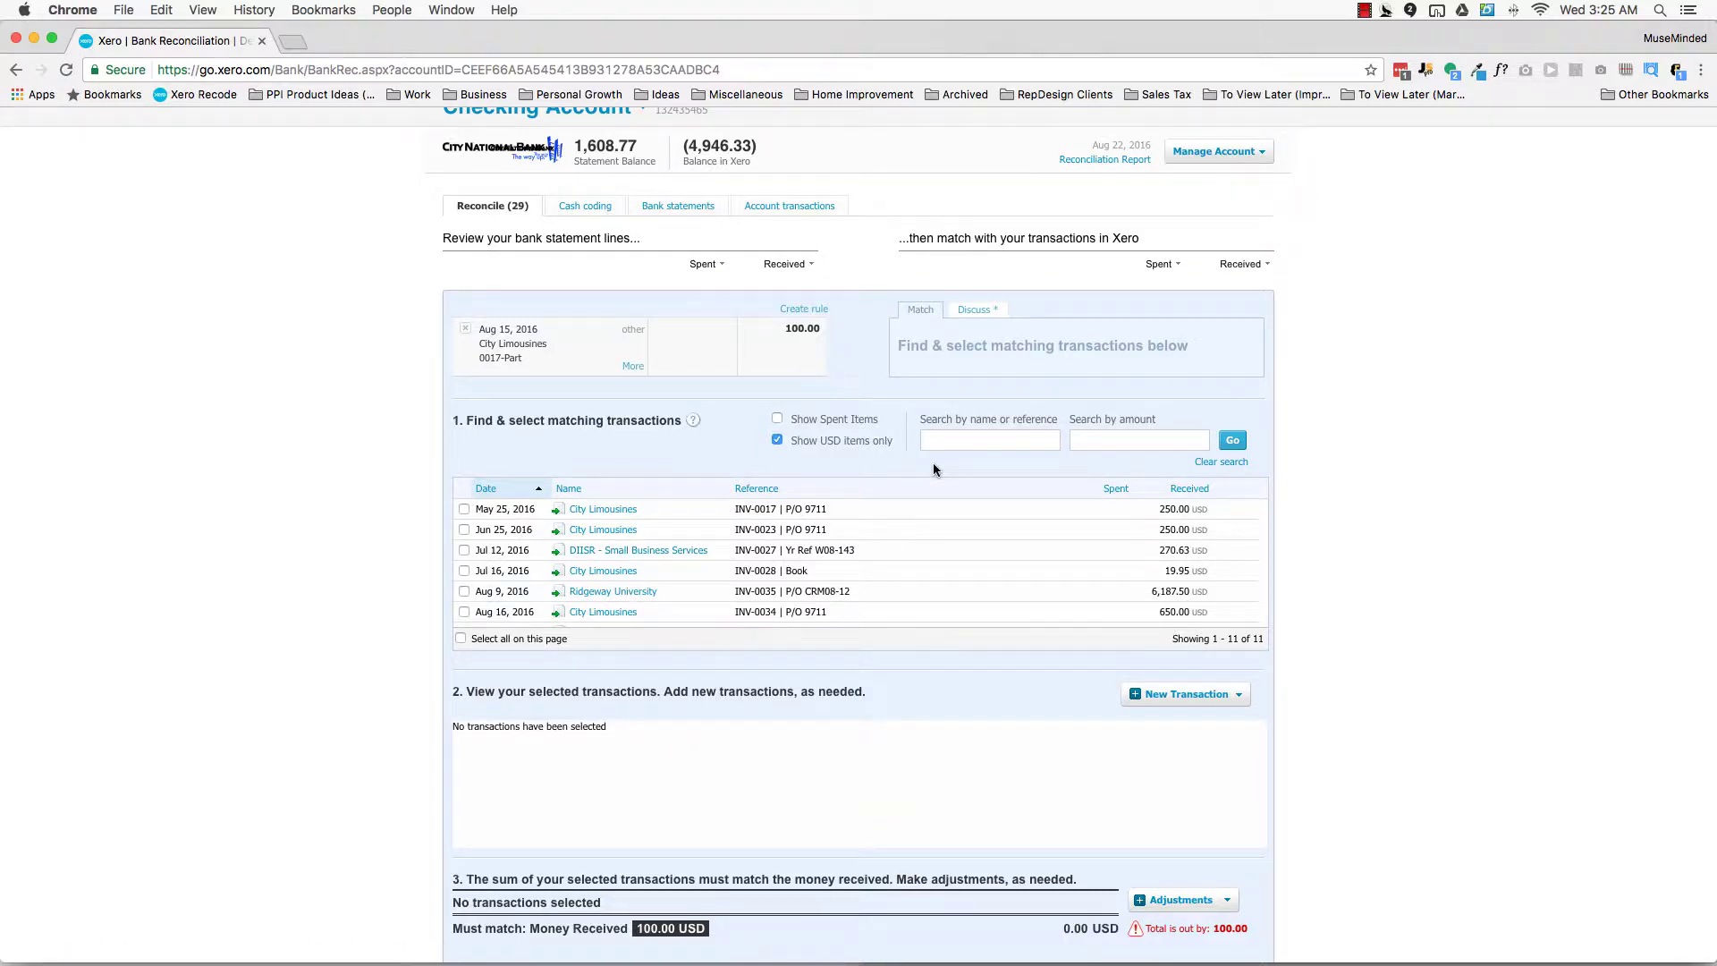
scroll(931, 463, "down", 8)
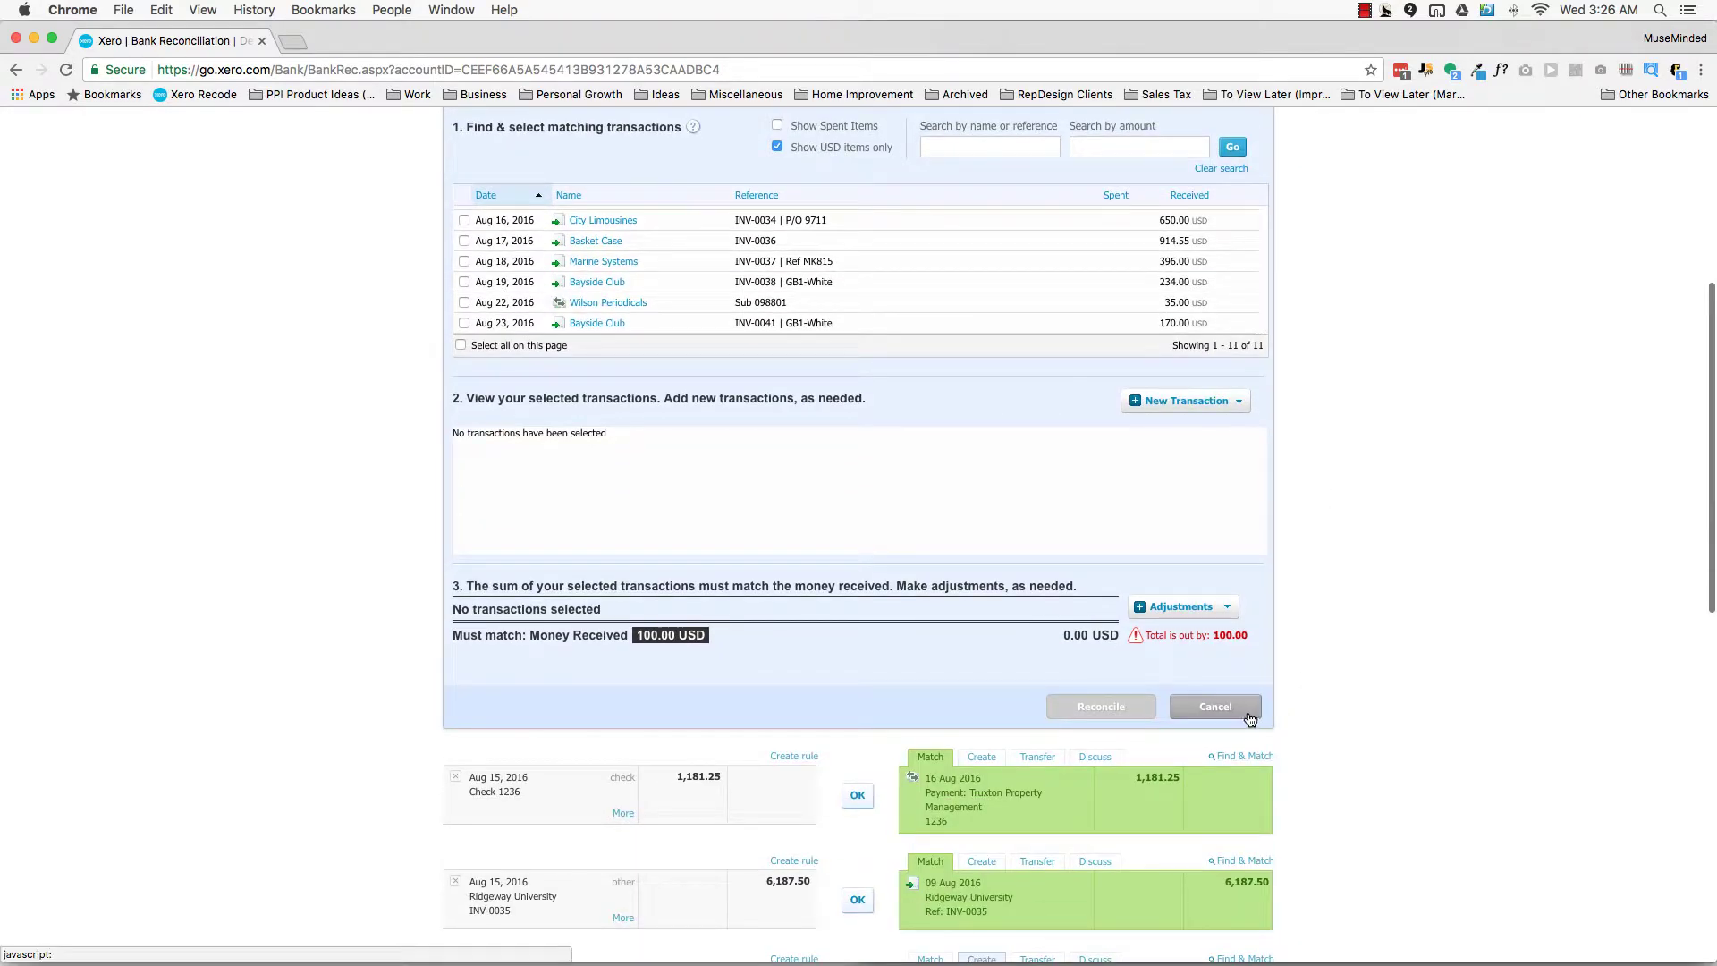
left_click(1243, 731)
Reconcile the 1,181.25 Check 1236 line with its suggested Truxton Property Management payment
scroll(801, 433, "up", 3)
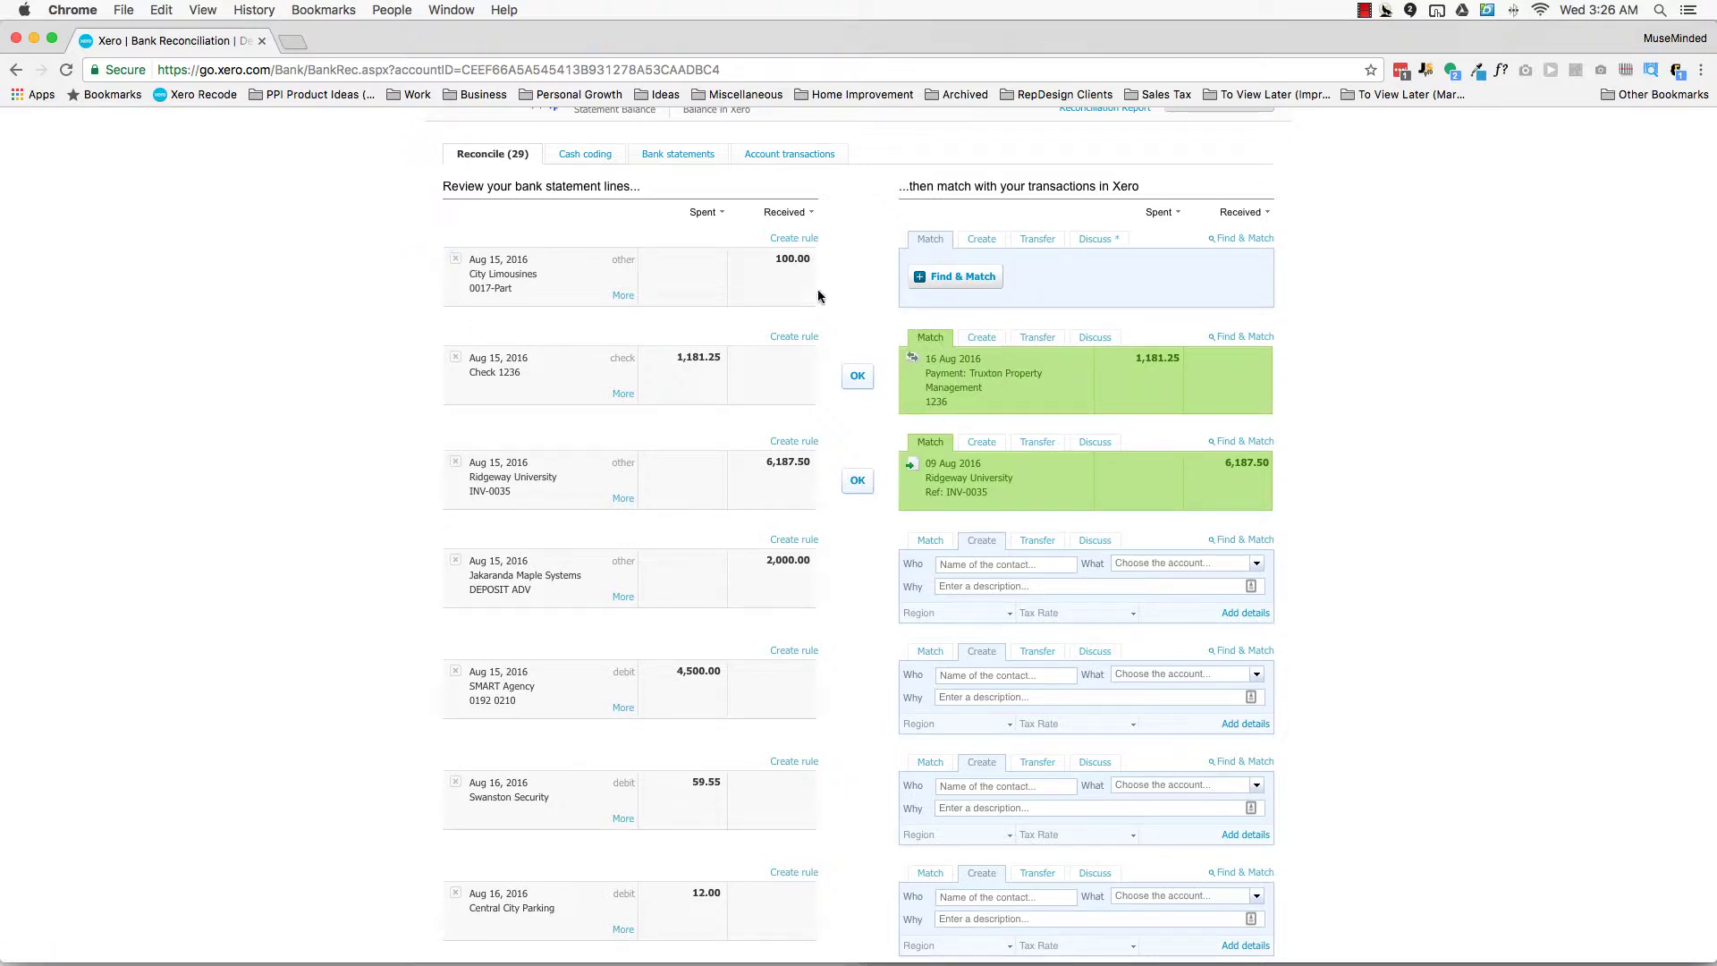
left_click(859, 376)
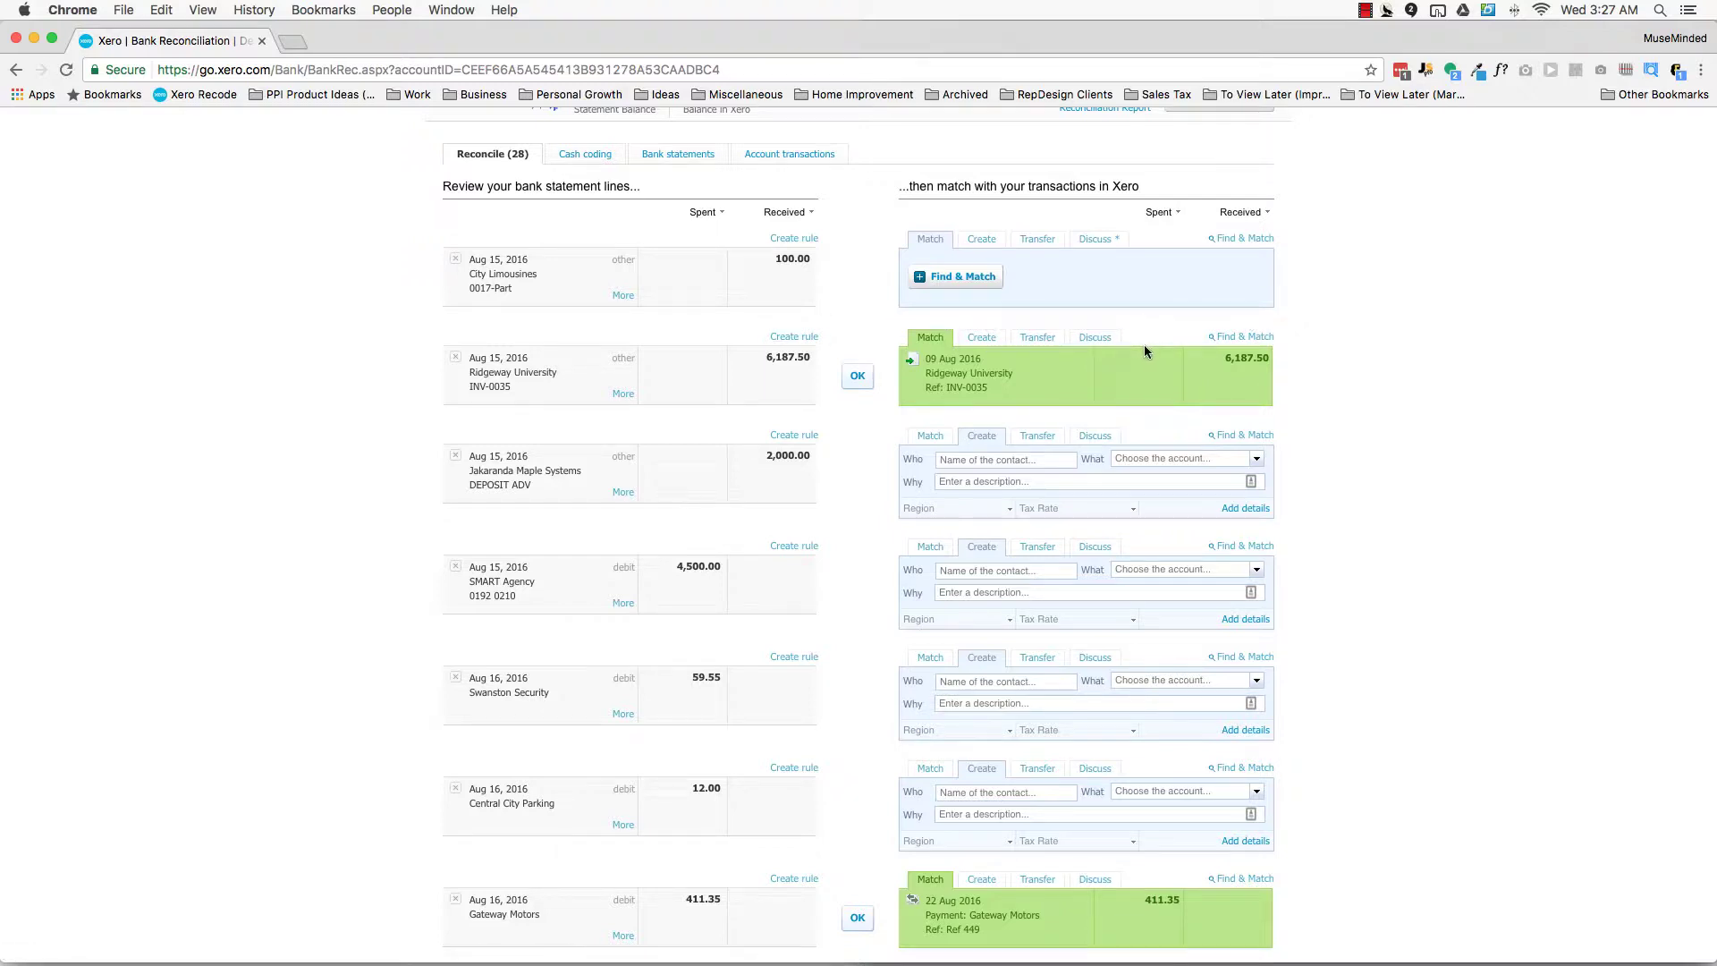
Set Swanston Security as the contact for the new transaction on the 59.55 statement line
scroll(874, 507, "down", 3)
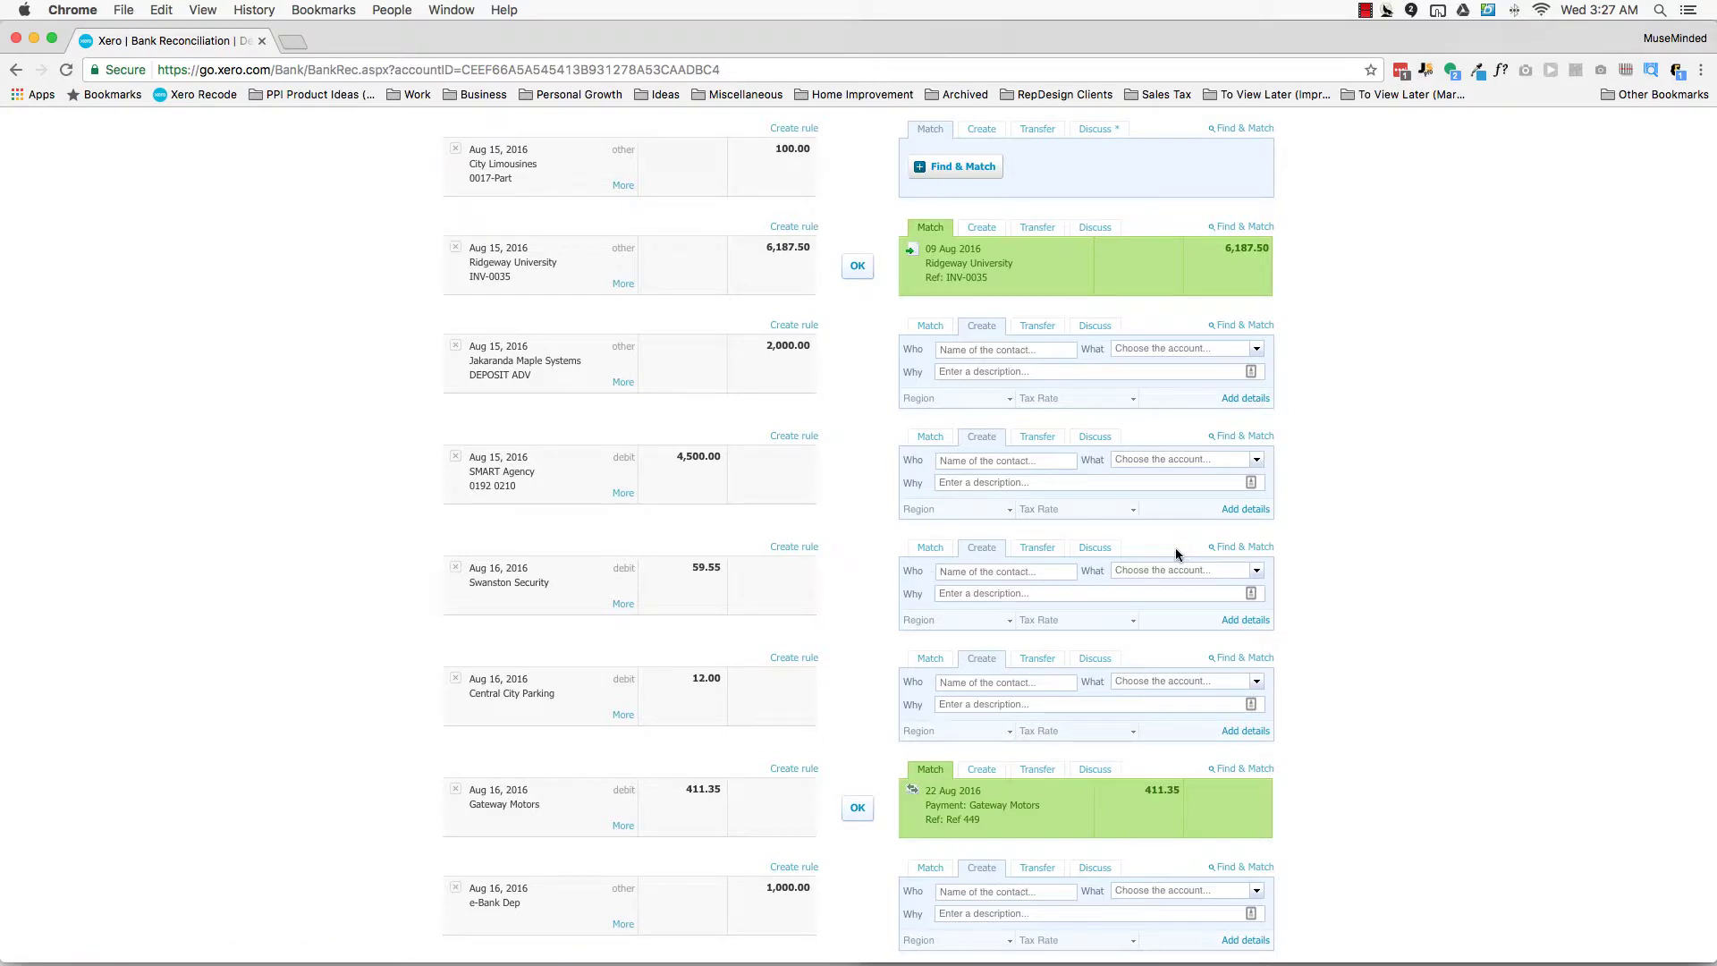
left_click(991, 565)
type("Swan")
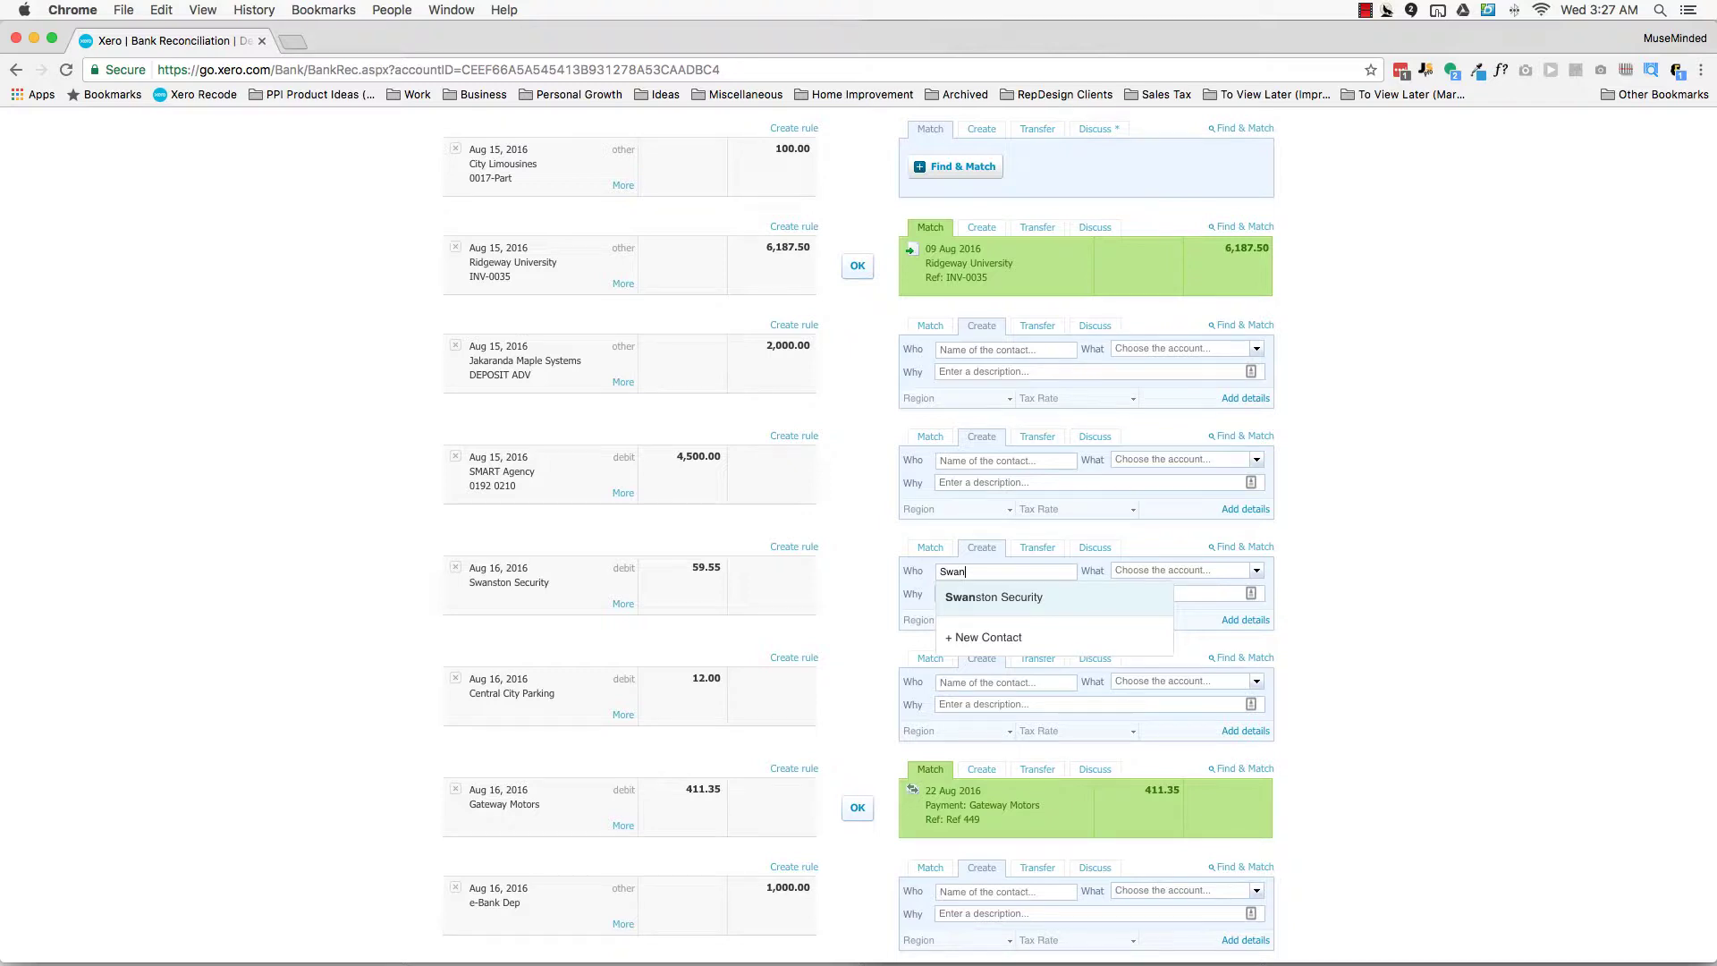
key("Return")
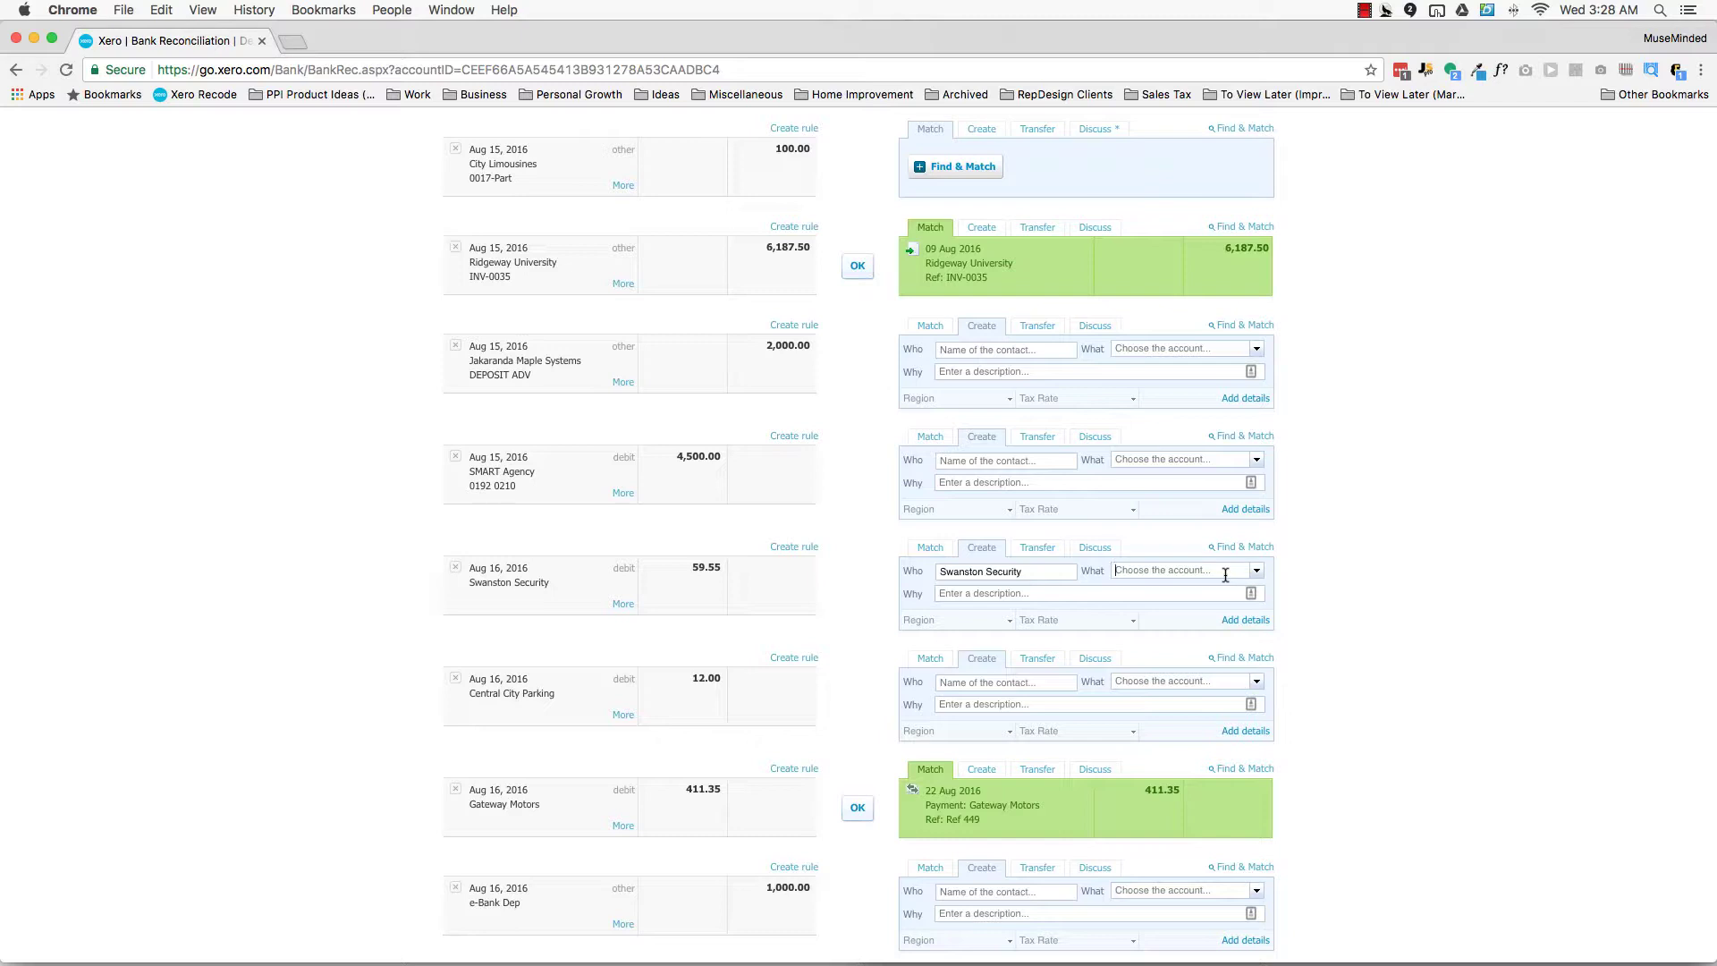
Assign the account 652 - Office Expenses to the Swanston Security transaction
left_click(1256, 570)
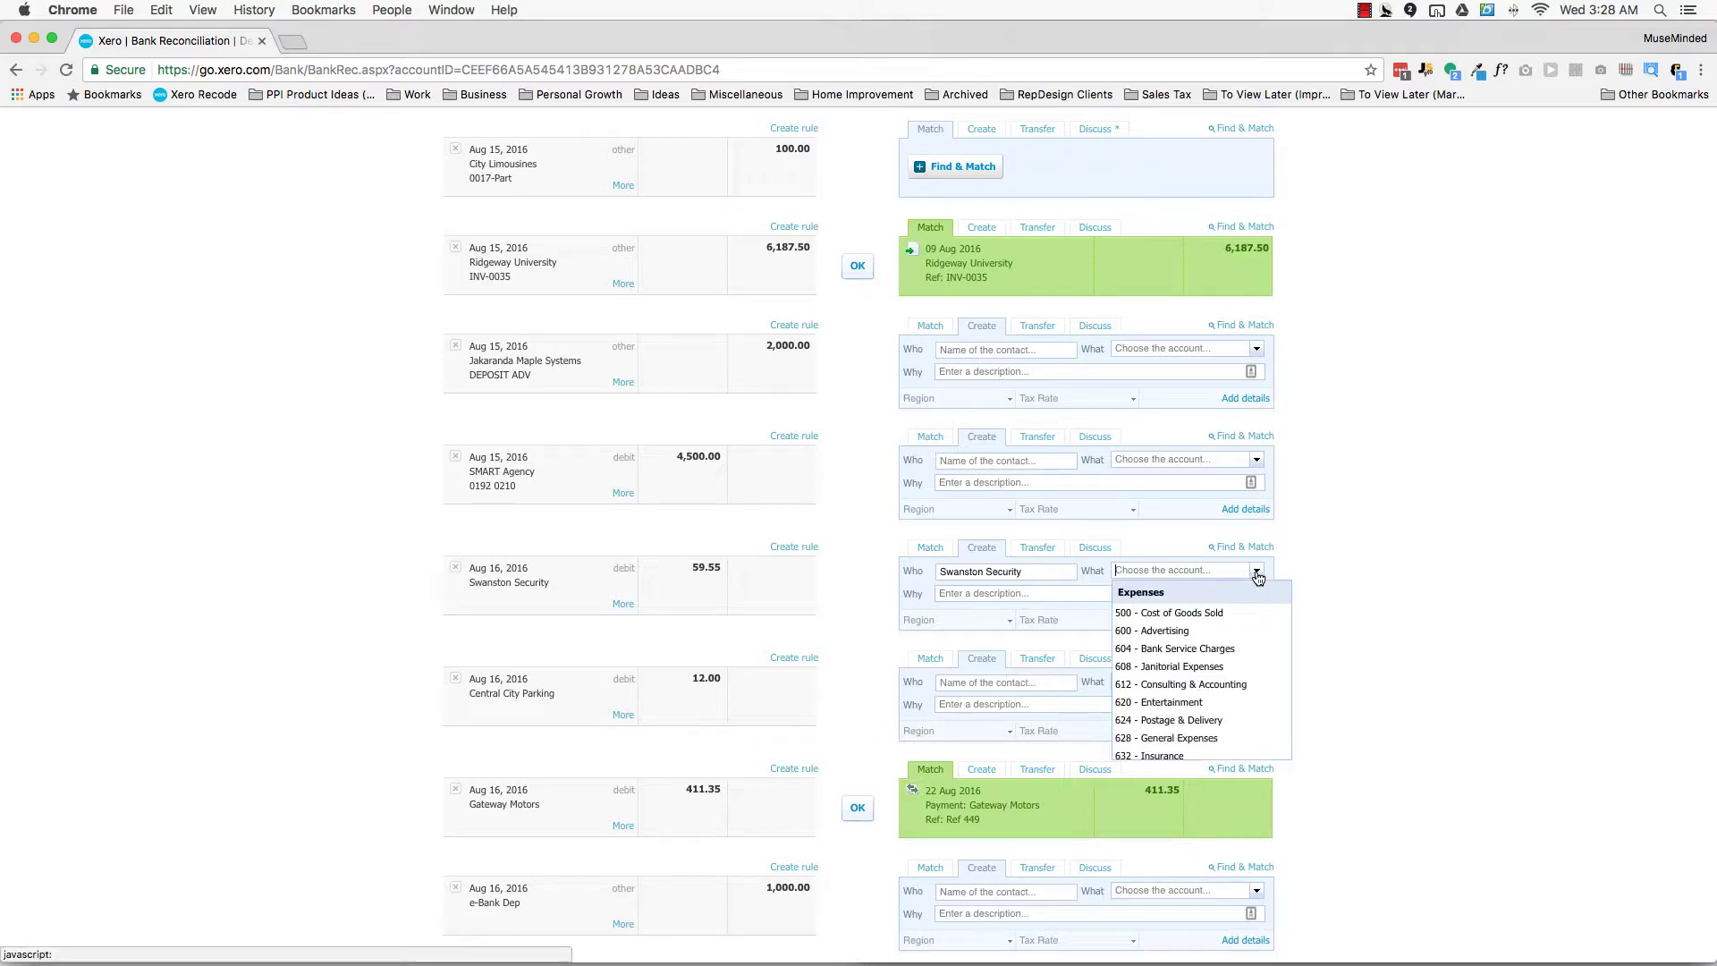
scroll(1252, 607, "down", 8)
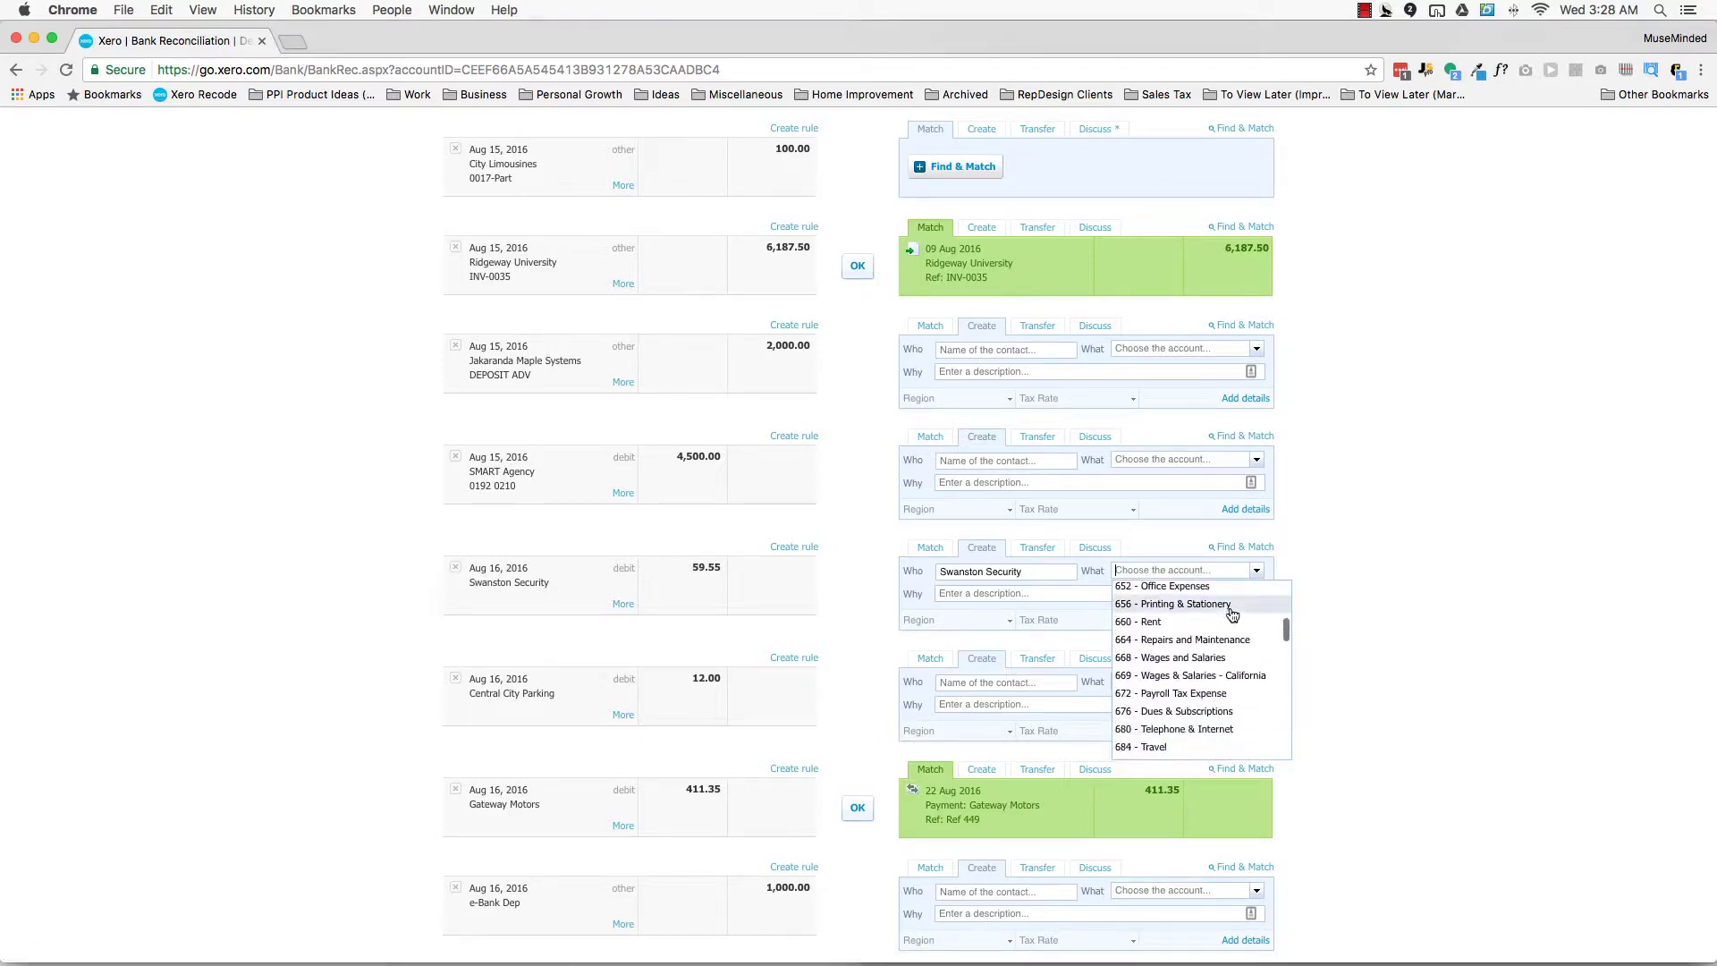
scroll(1232, 614, "up", 10)
left_click(1188, 710)
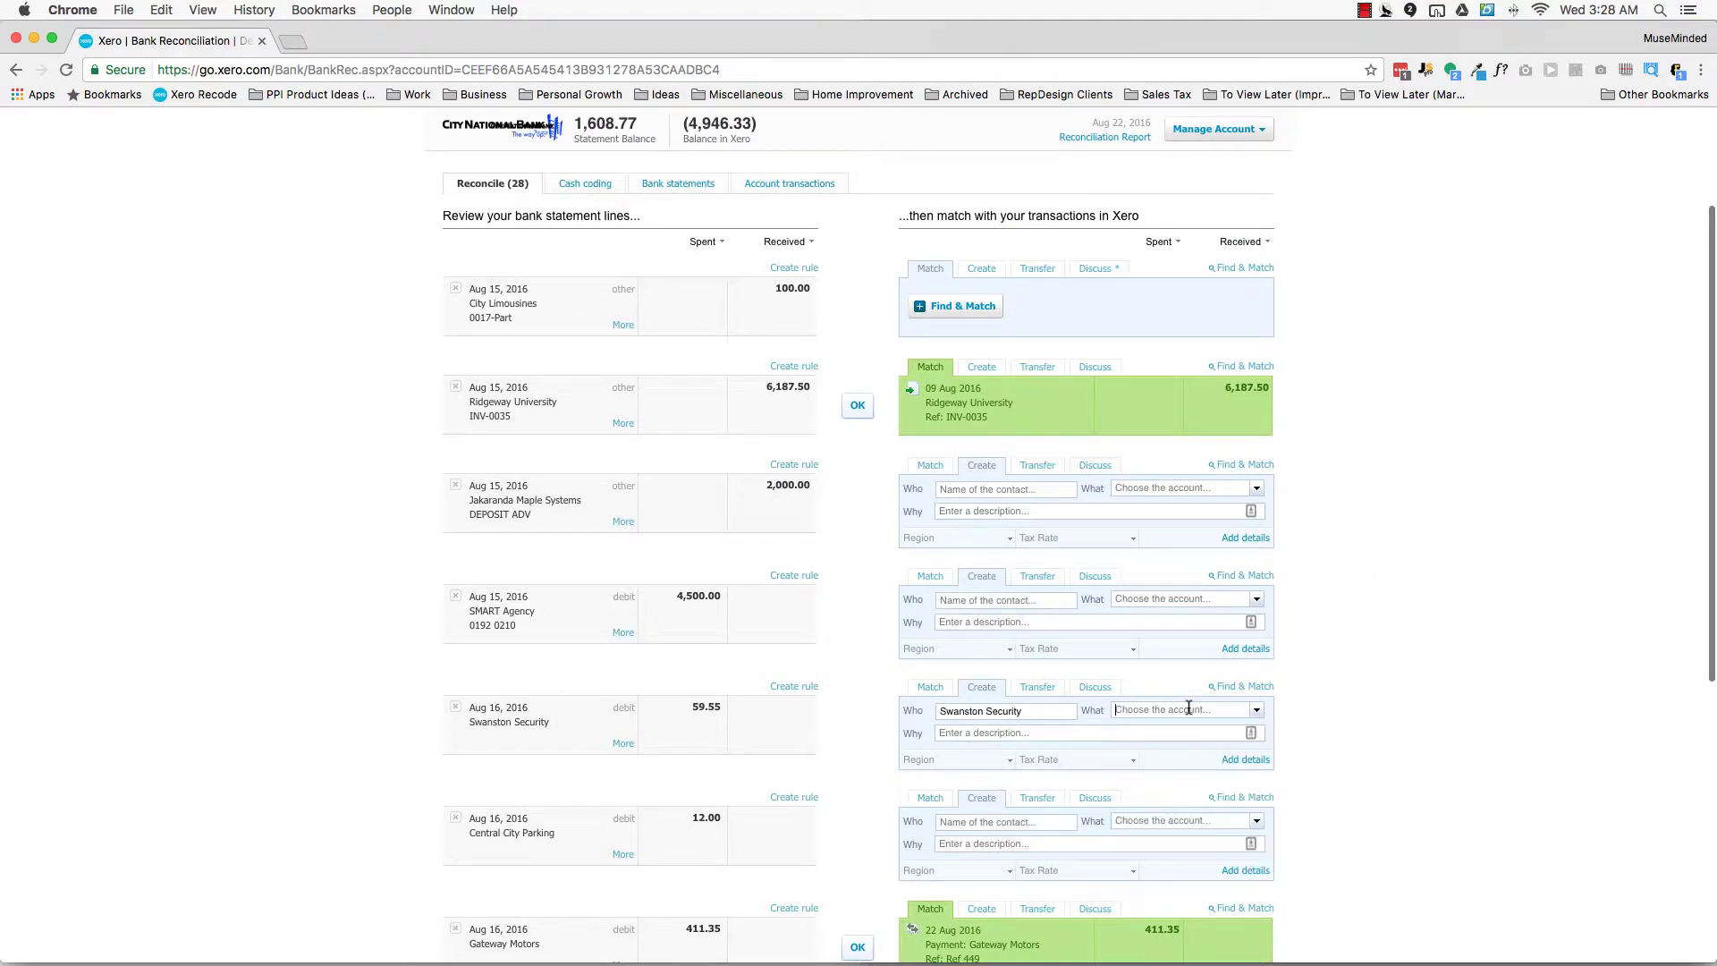
key("Down")
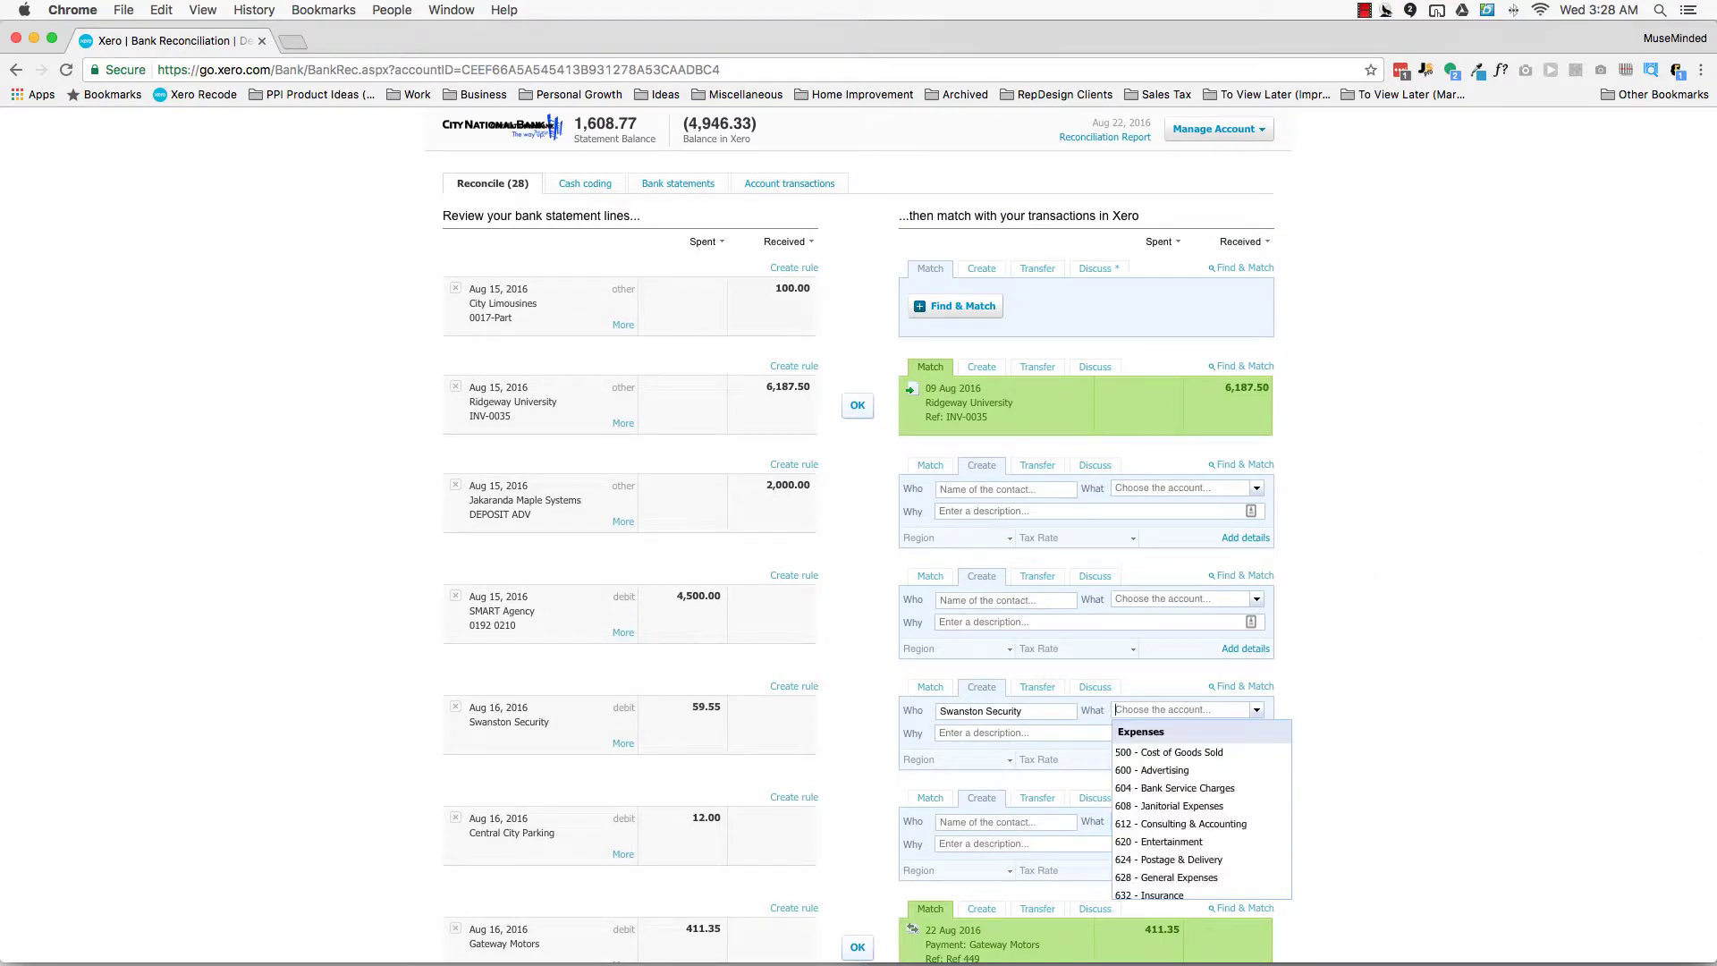
type("ce exp")
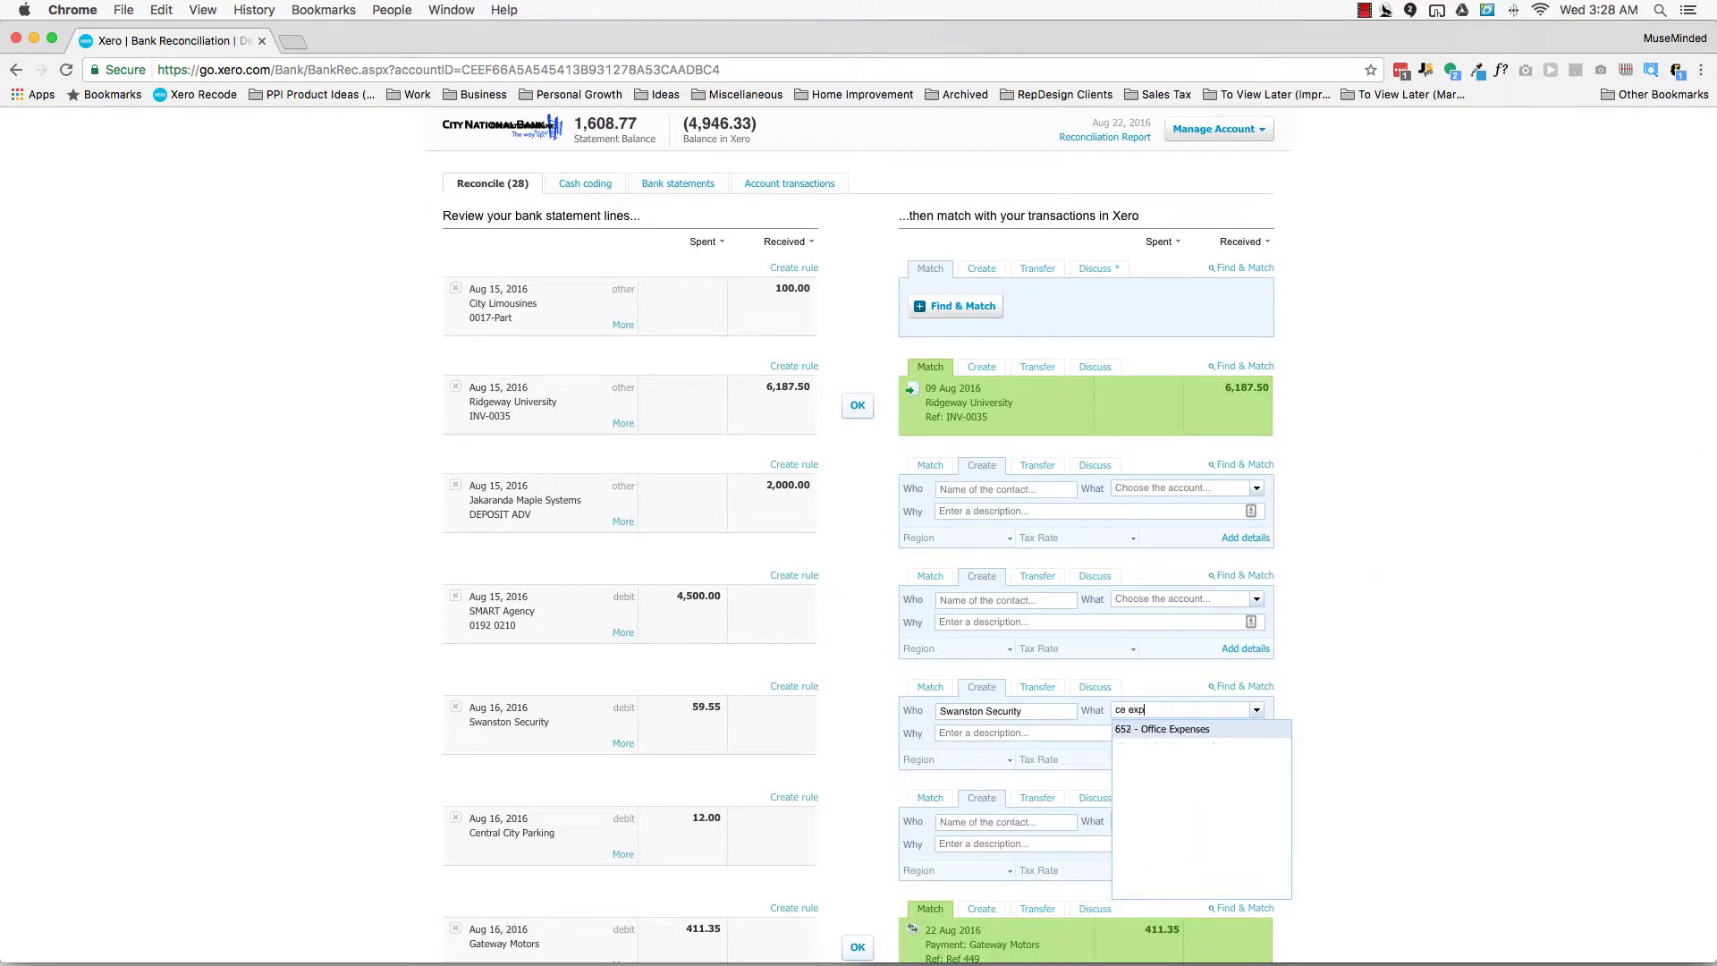
left_click(1152, 737)
left_click(1152, 737)
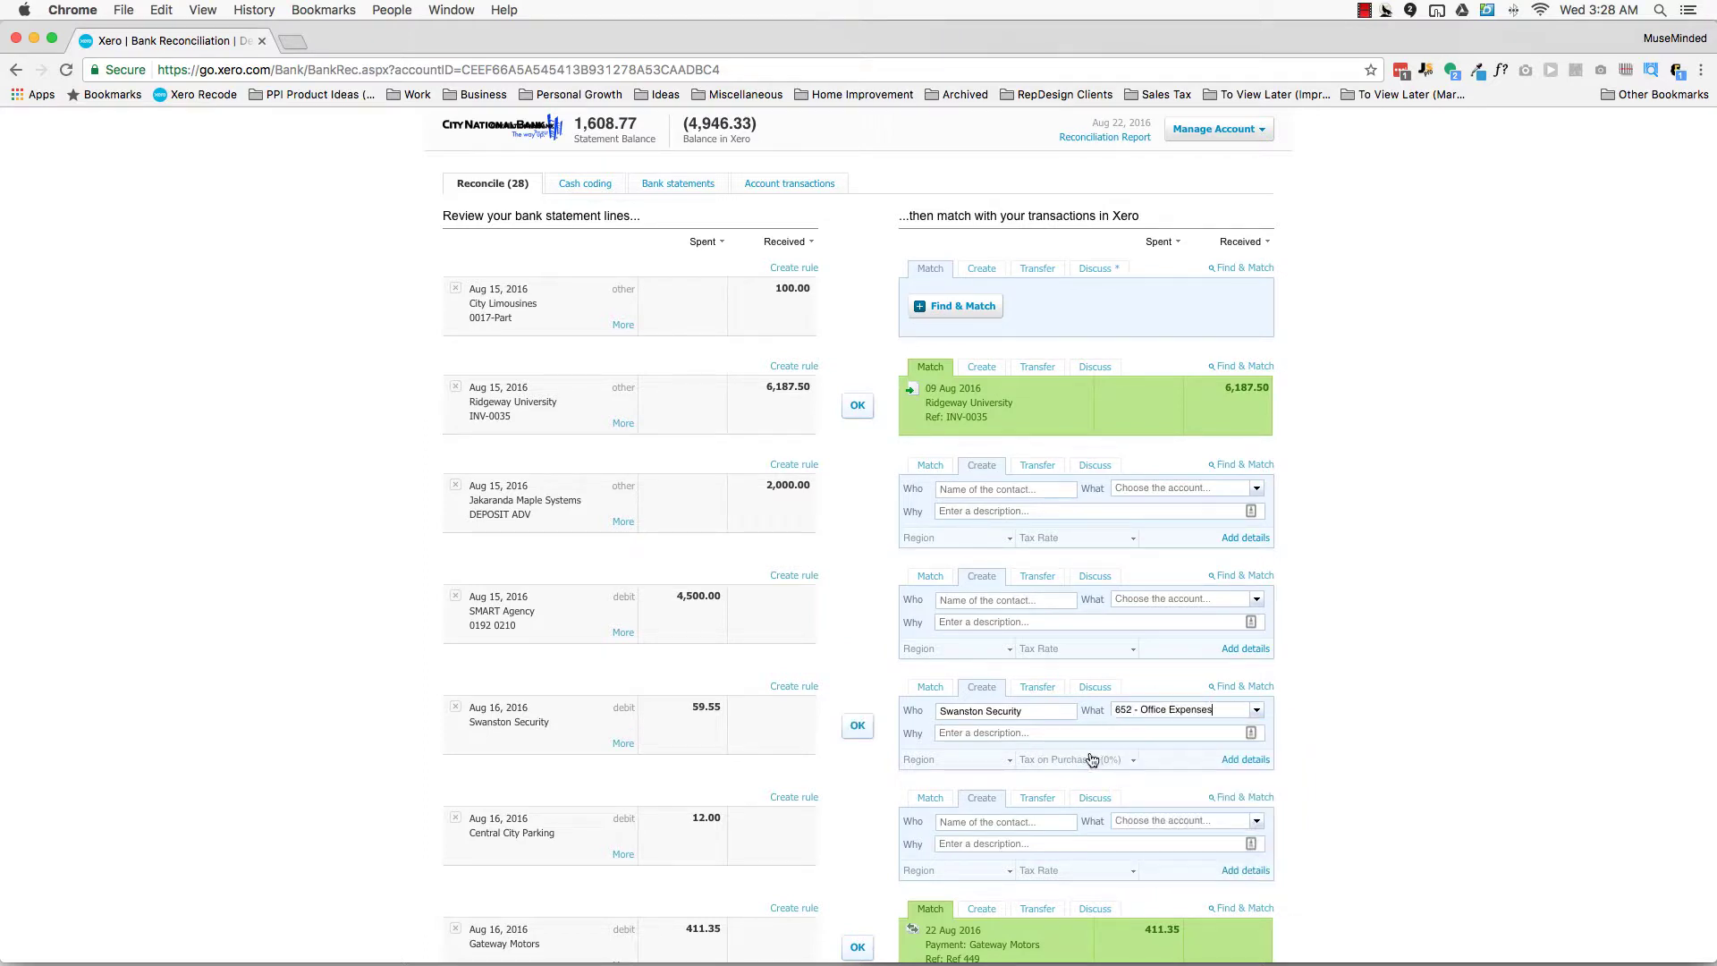
Enter "anti-virus software" as the description of the Swanston Security transaction
scroll(1338, 642, "down", 3)
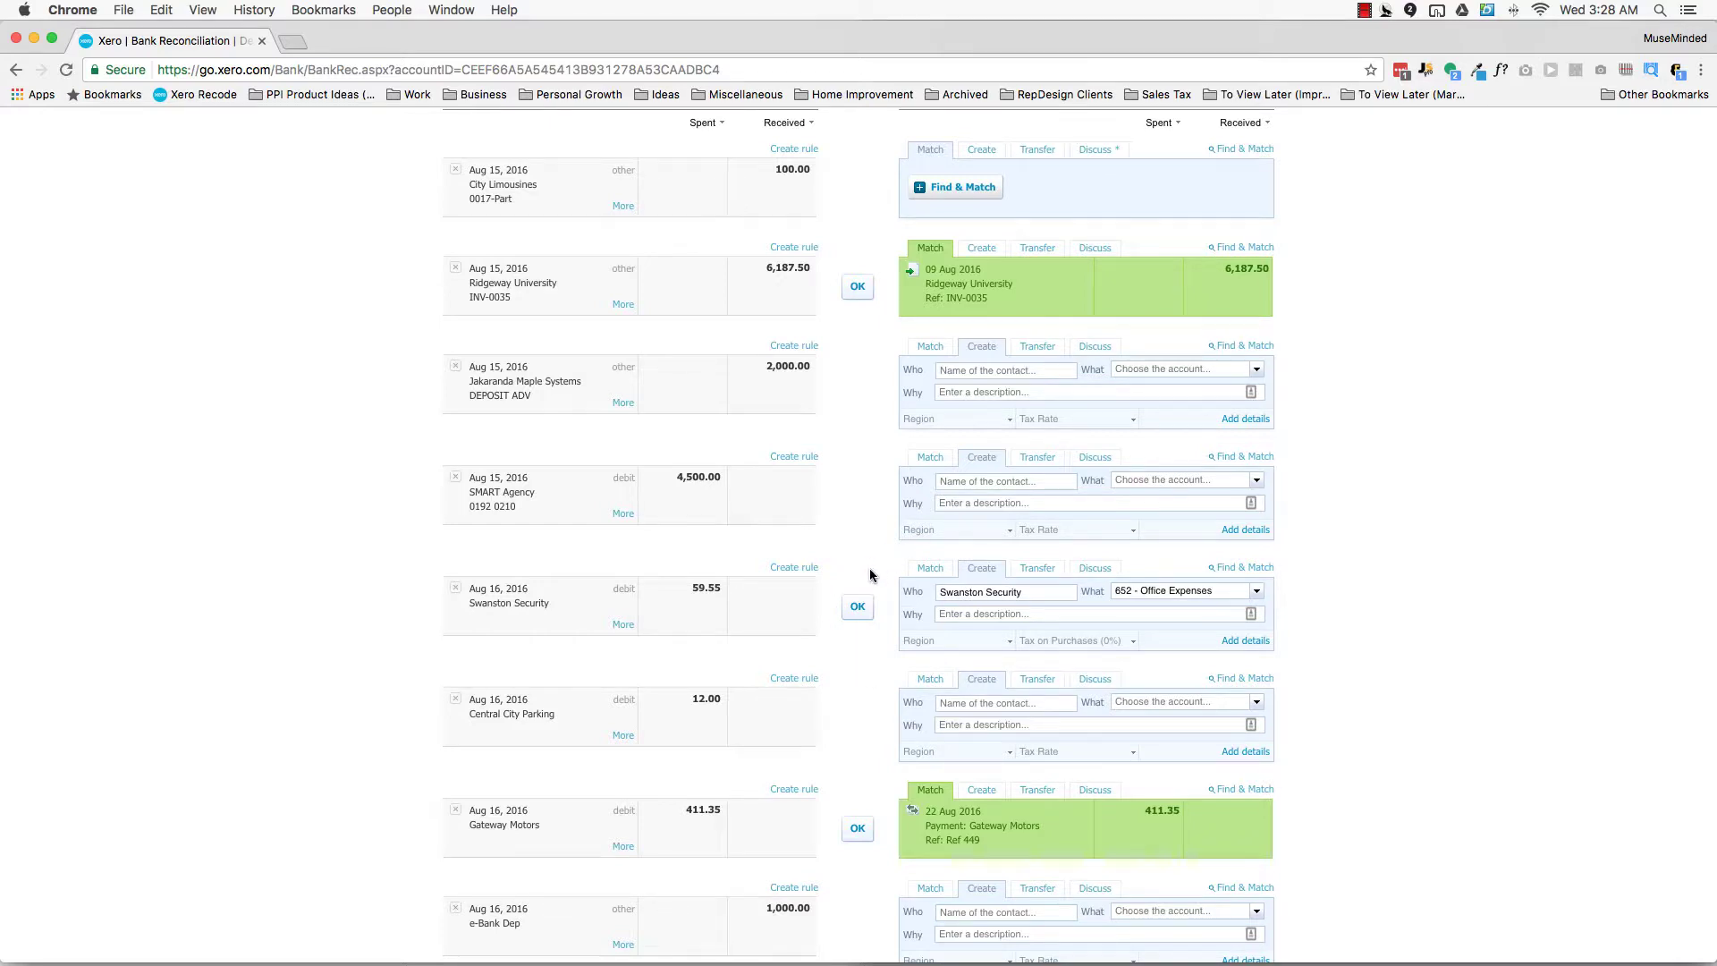
left_click(959, 613)
type("anti-virus software")
View the Region and Tax Rate options available for the Swanston Security transaction
left_click(1008, 644)
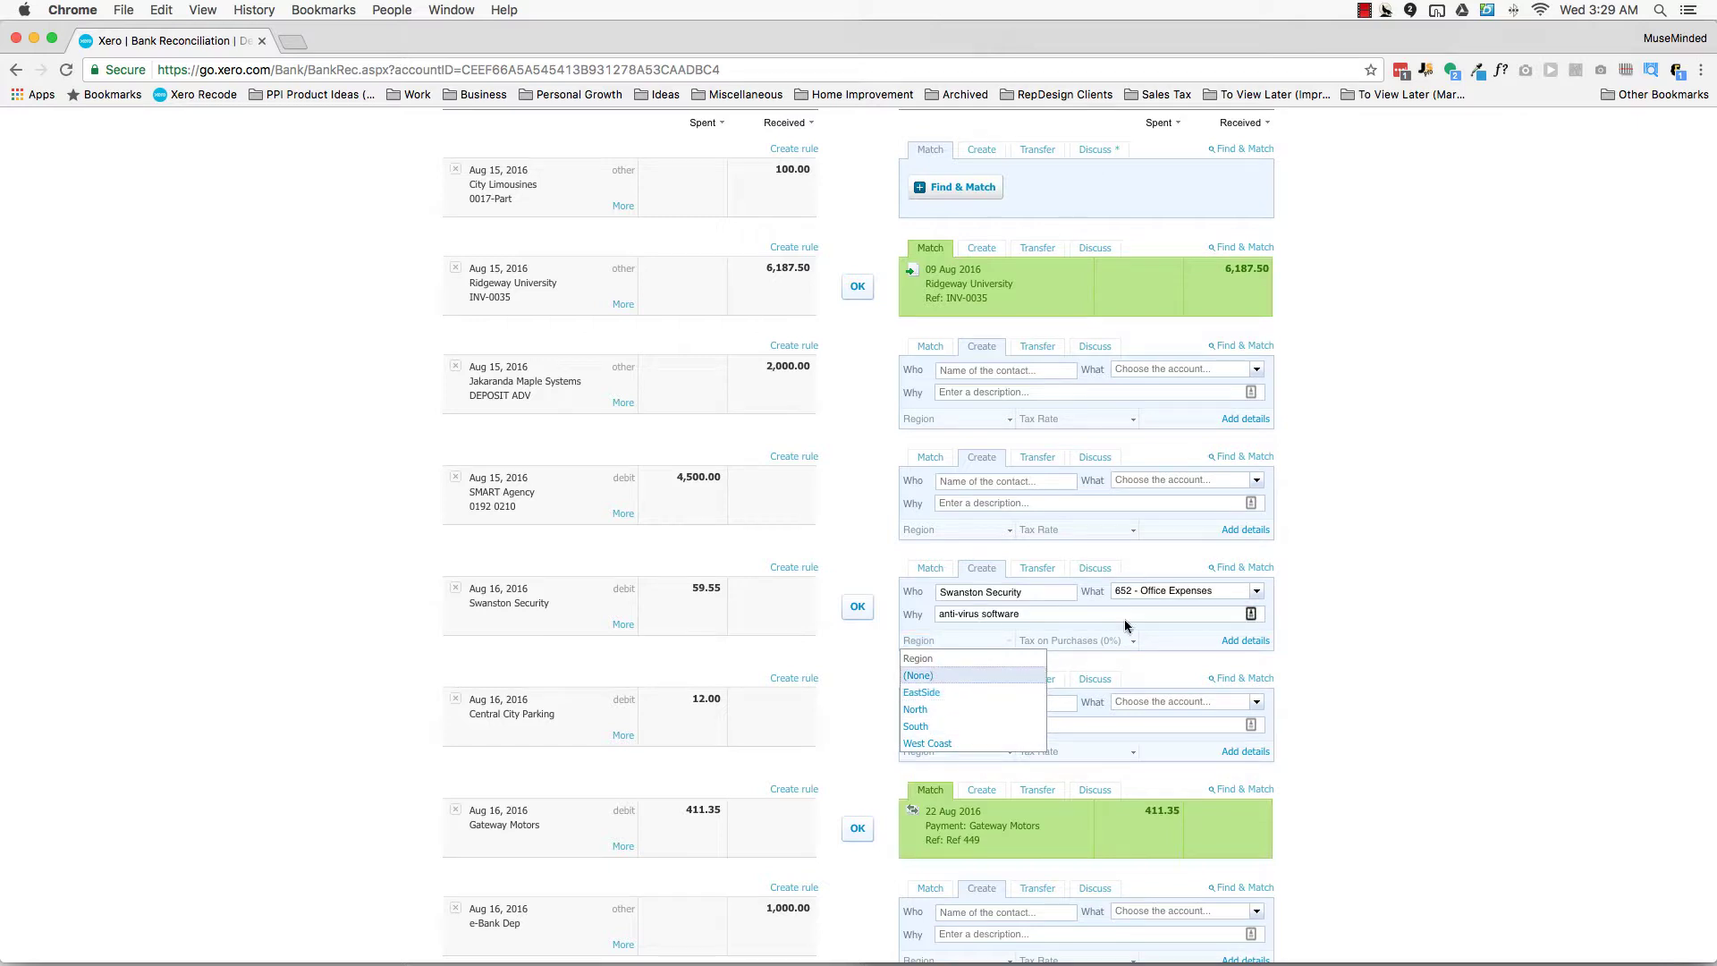
left_click(1152, 640)
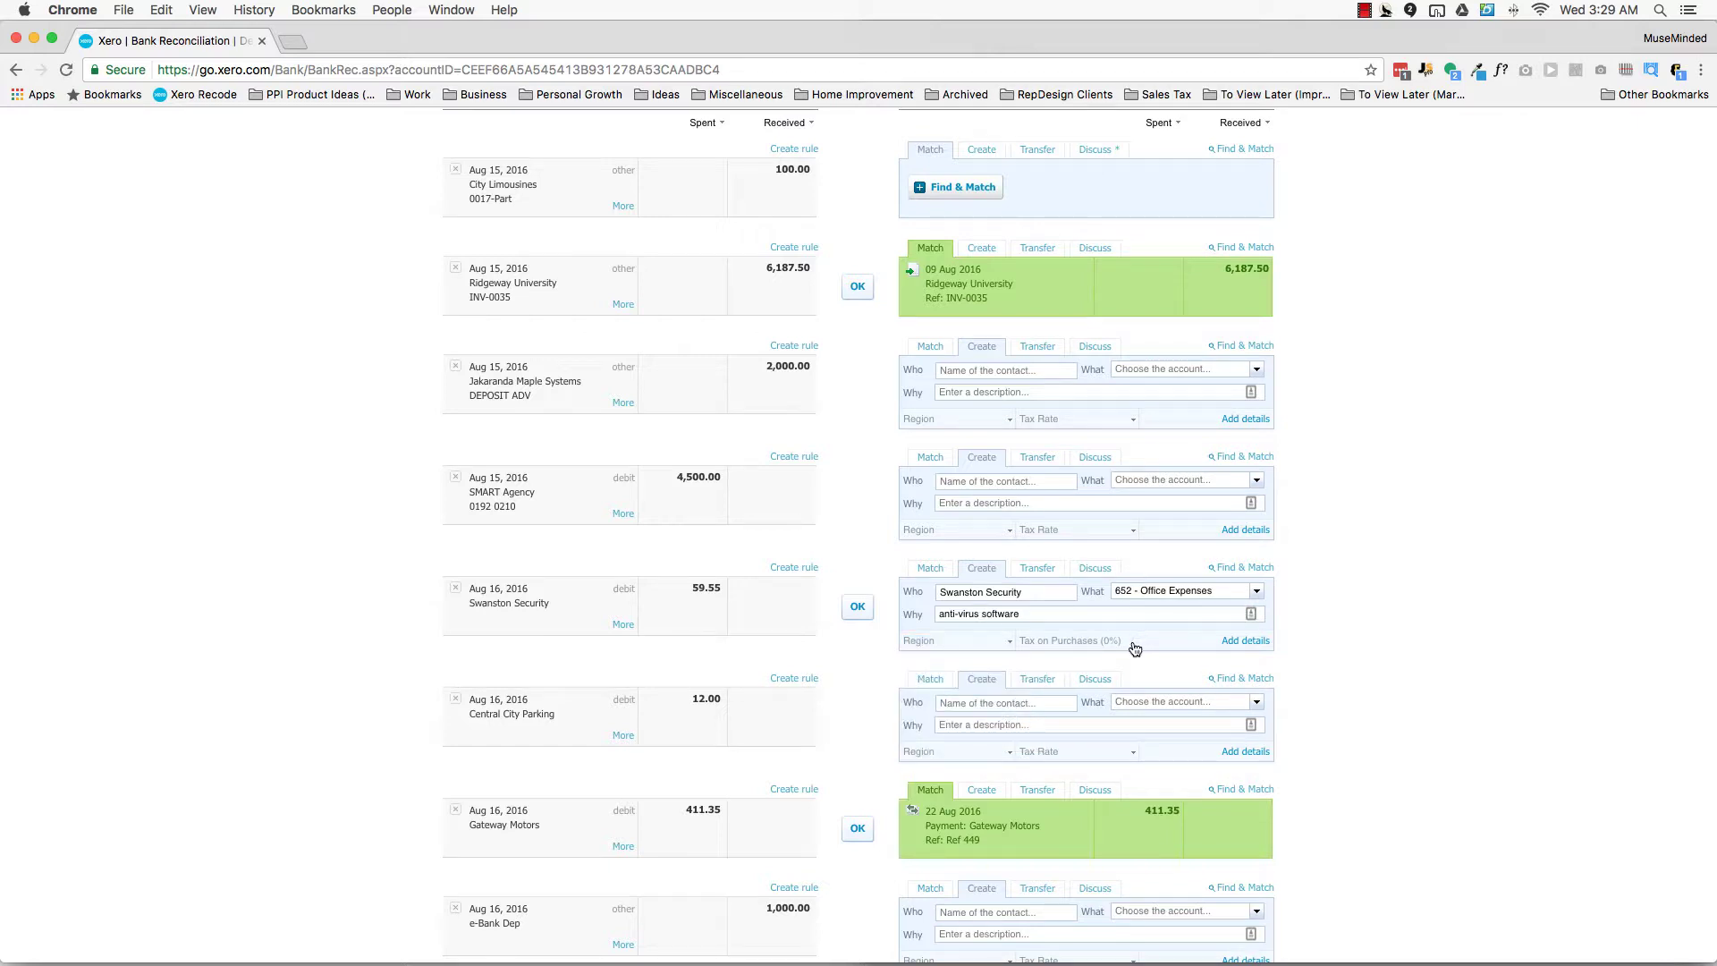
left_click(1133, 642)
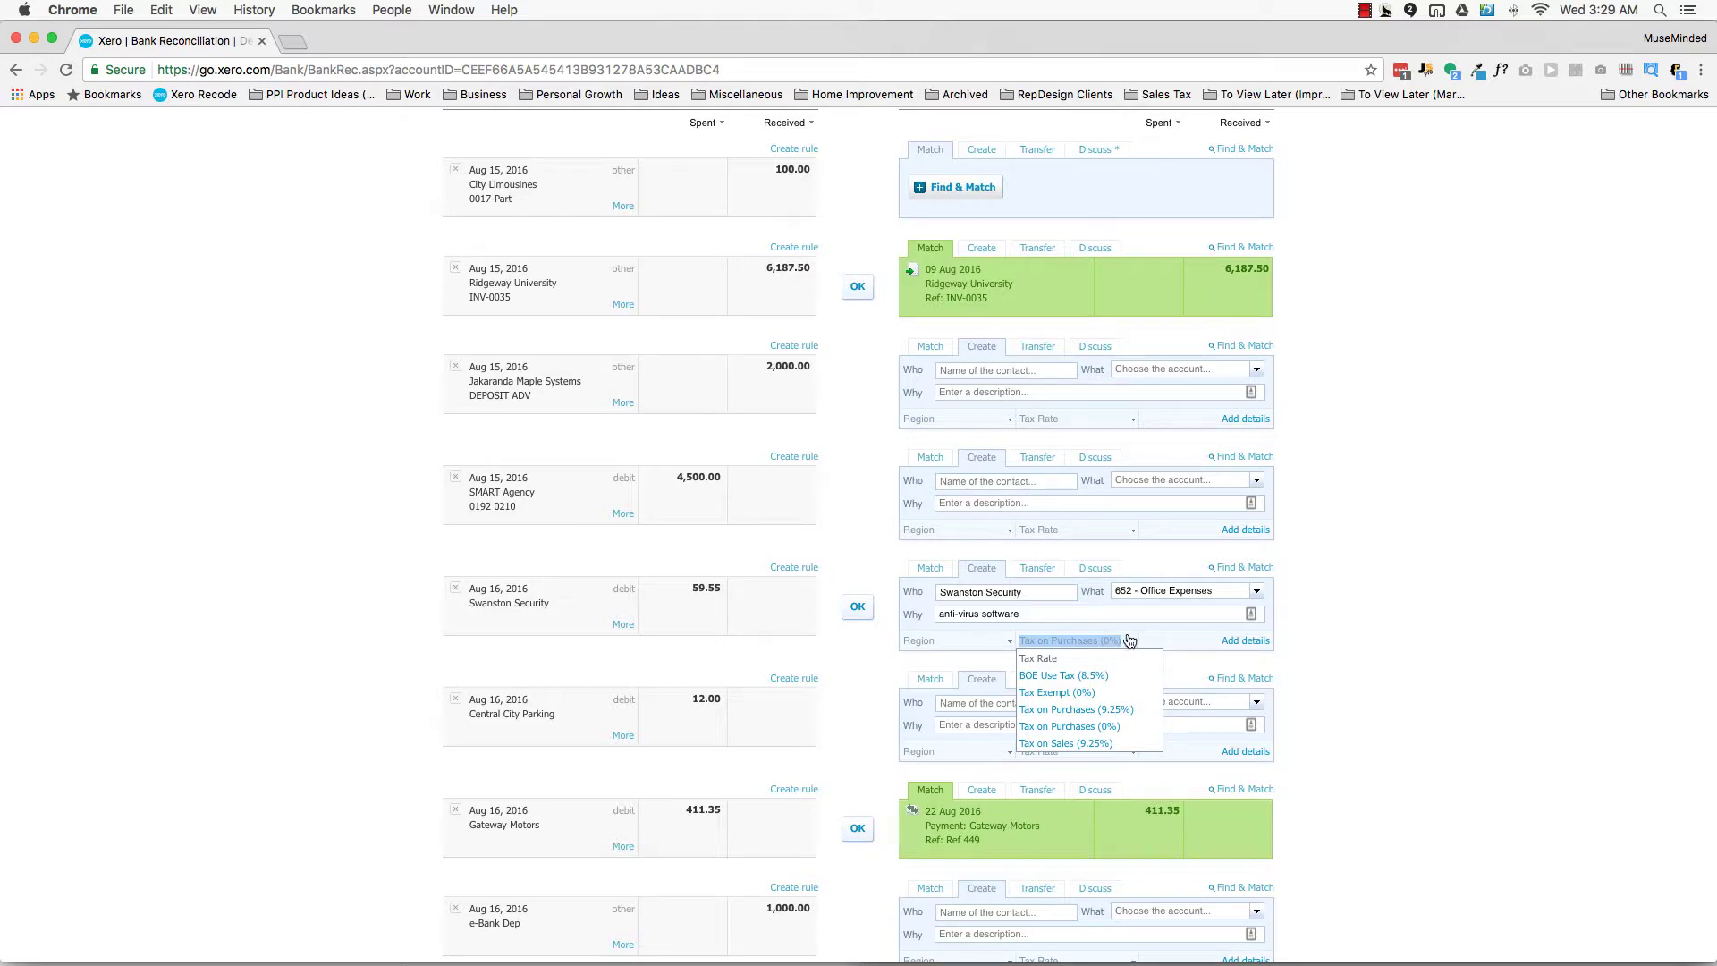
left_click(1152, 636)
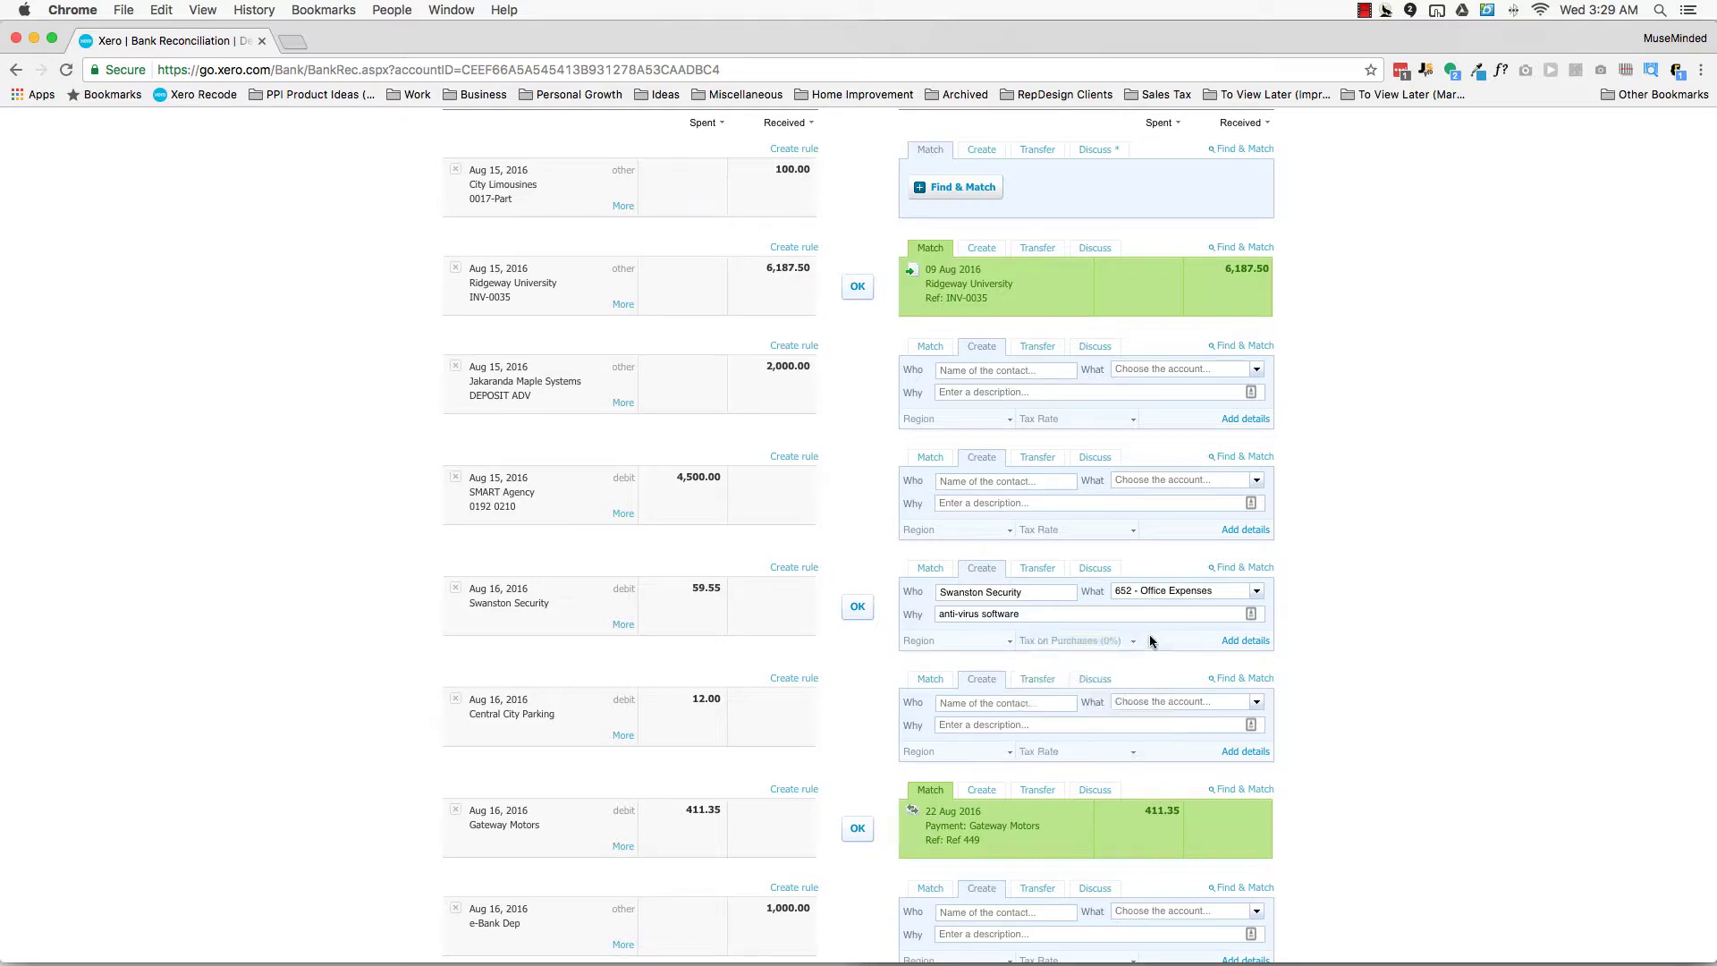
Try to split the Swanston Security payment by adding a detail line with quantity 1, unit price 30 and the 612 consulting account
left_click(1235, 642)
scroll(967, 662, "down", 3)
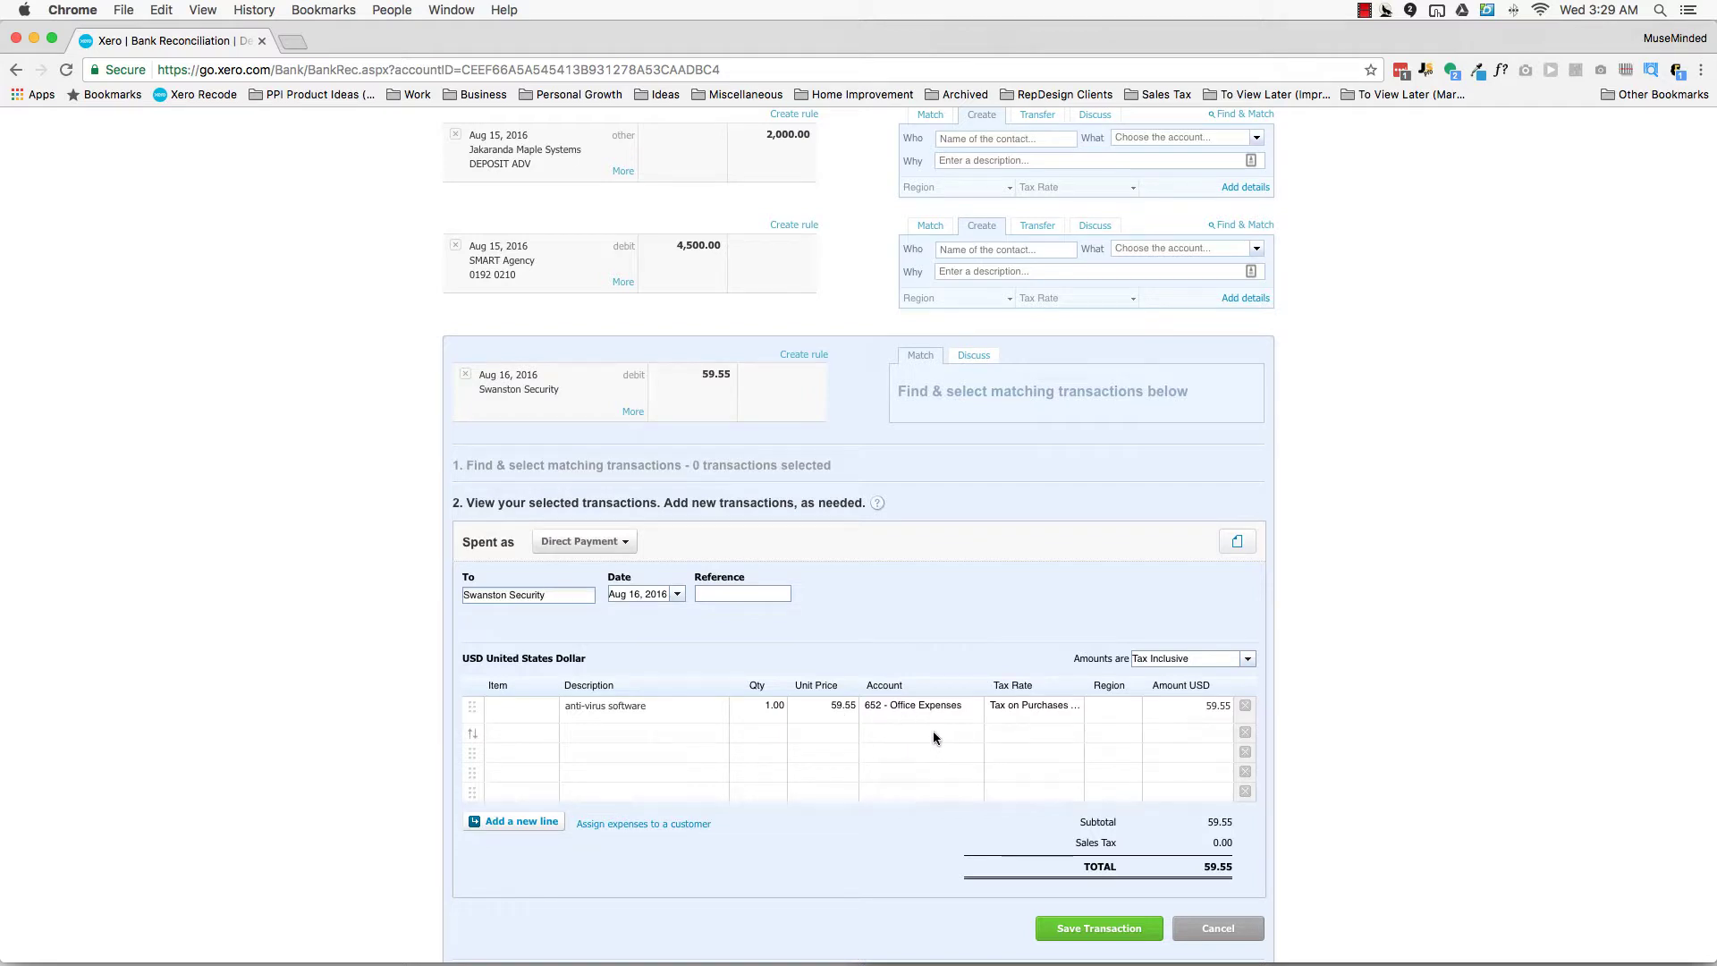
left_click(587, 732)
left_click(780, 732)
type("1")
key("Tab")
type("30")
key("Tab")
type("co")
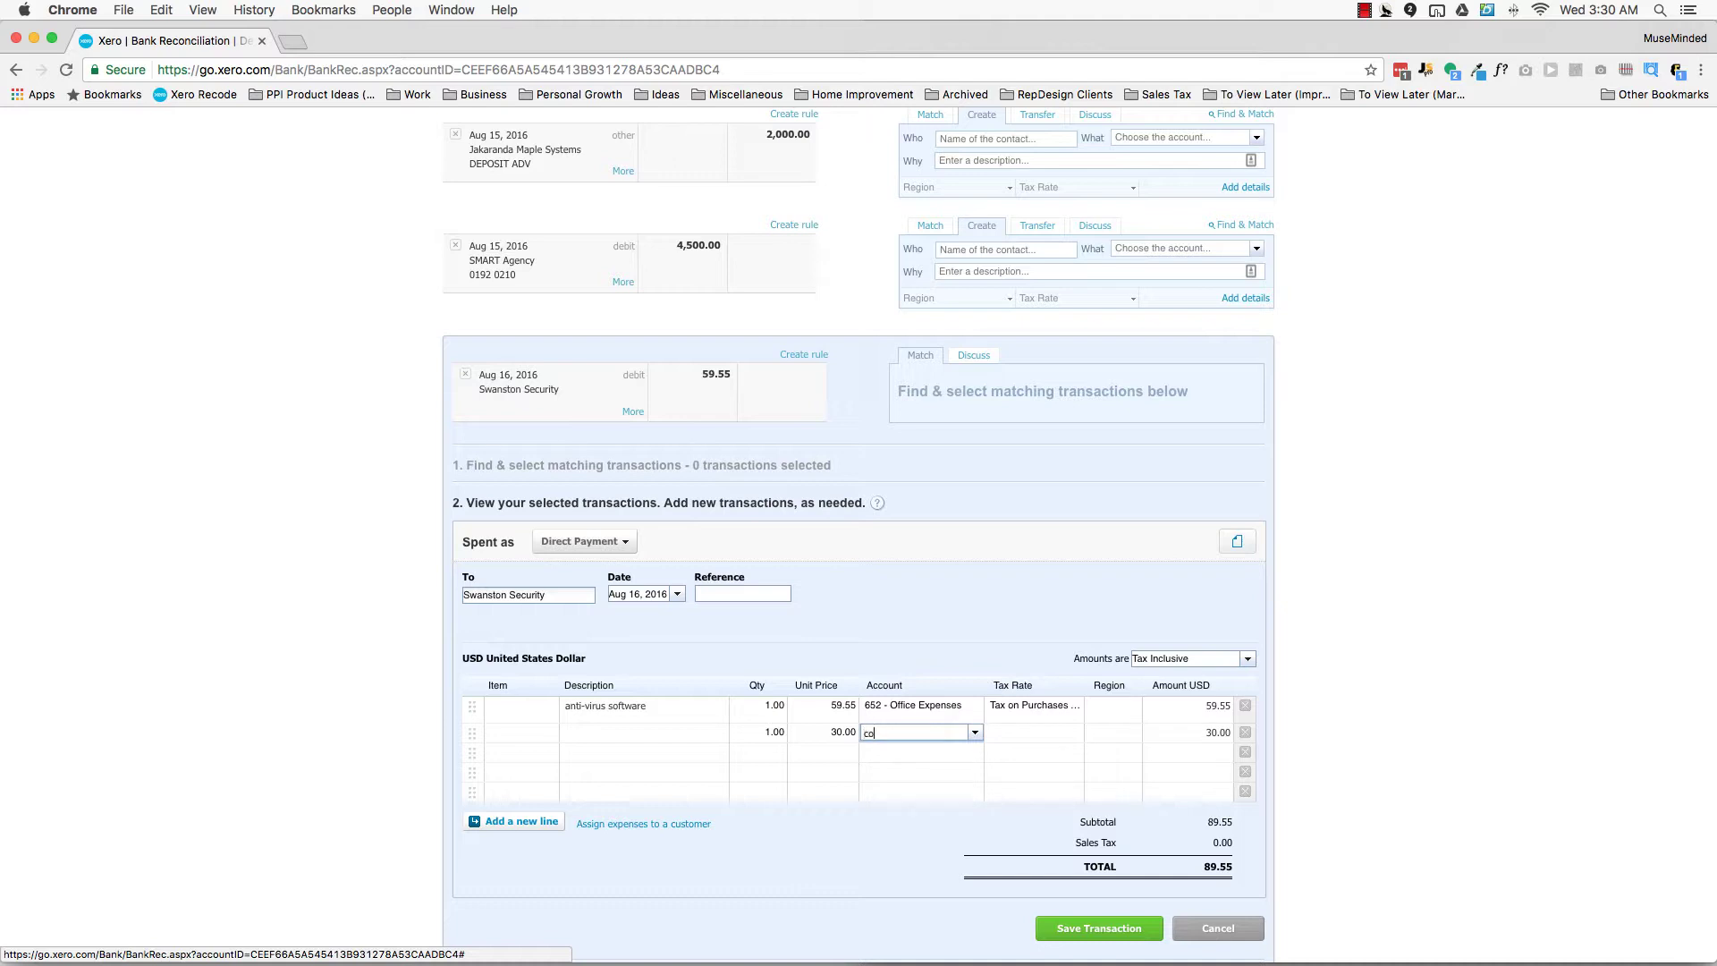
type("nsul")
key("Tab")
Try a unit price of 29.55 for the anti-virus software line, and cancel the split transaction details
left_click(892, 703)
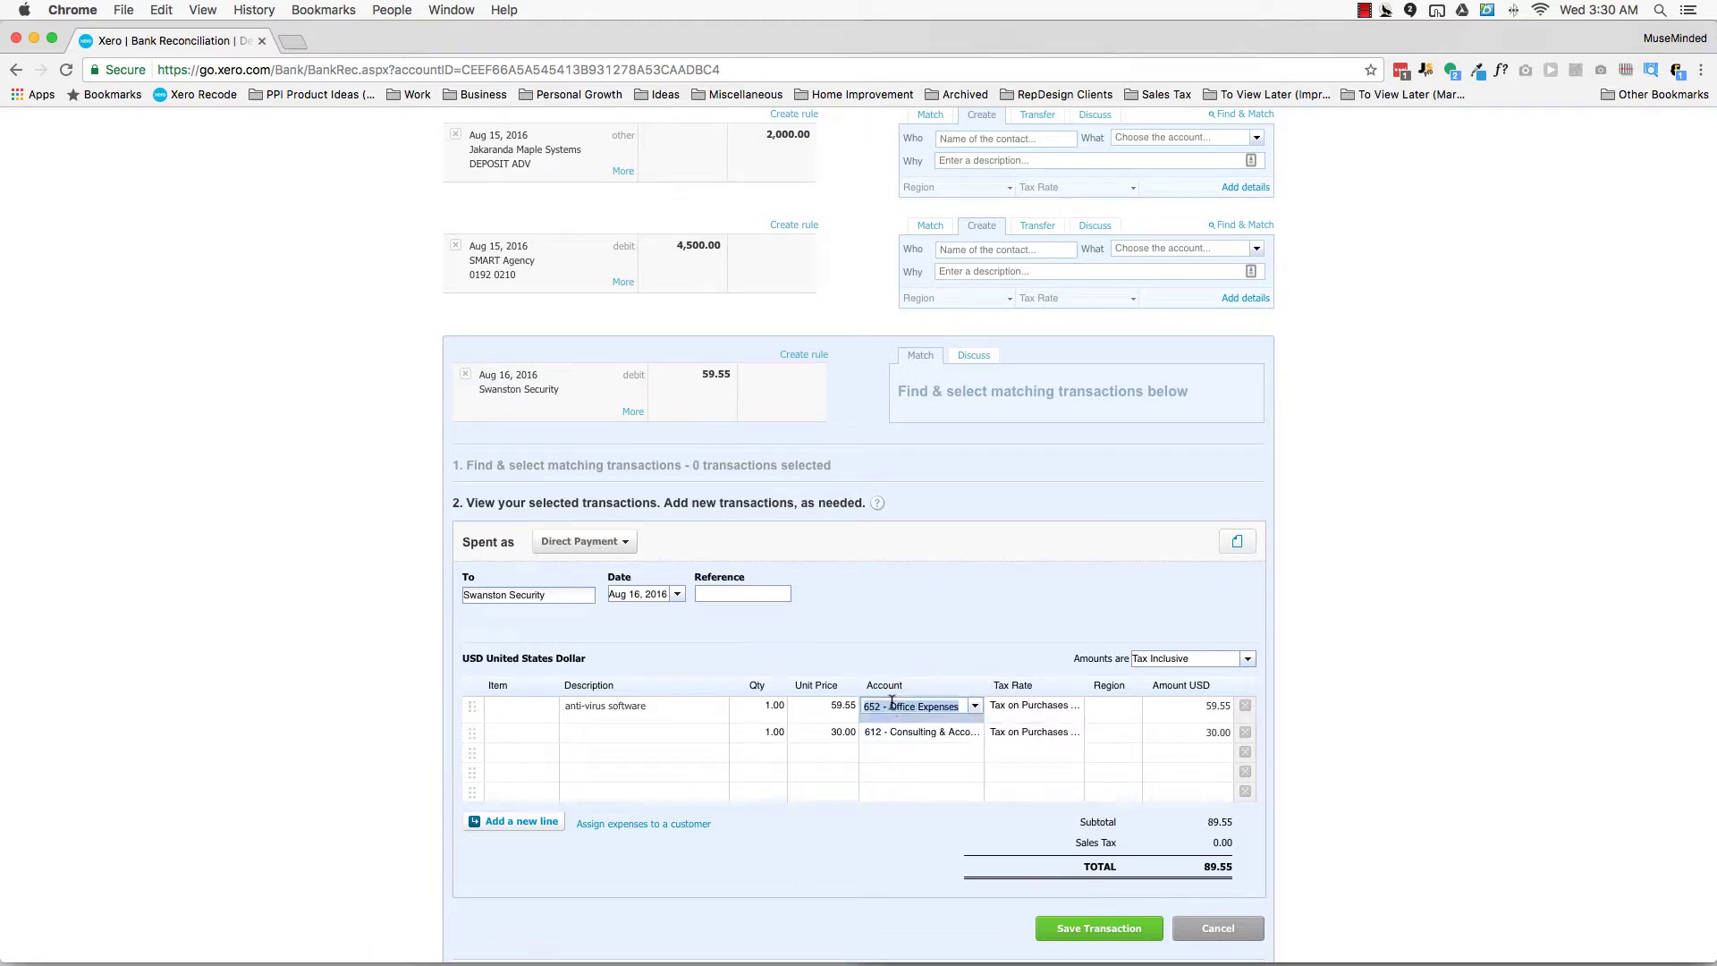
left_click(834, 704)
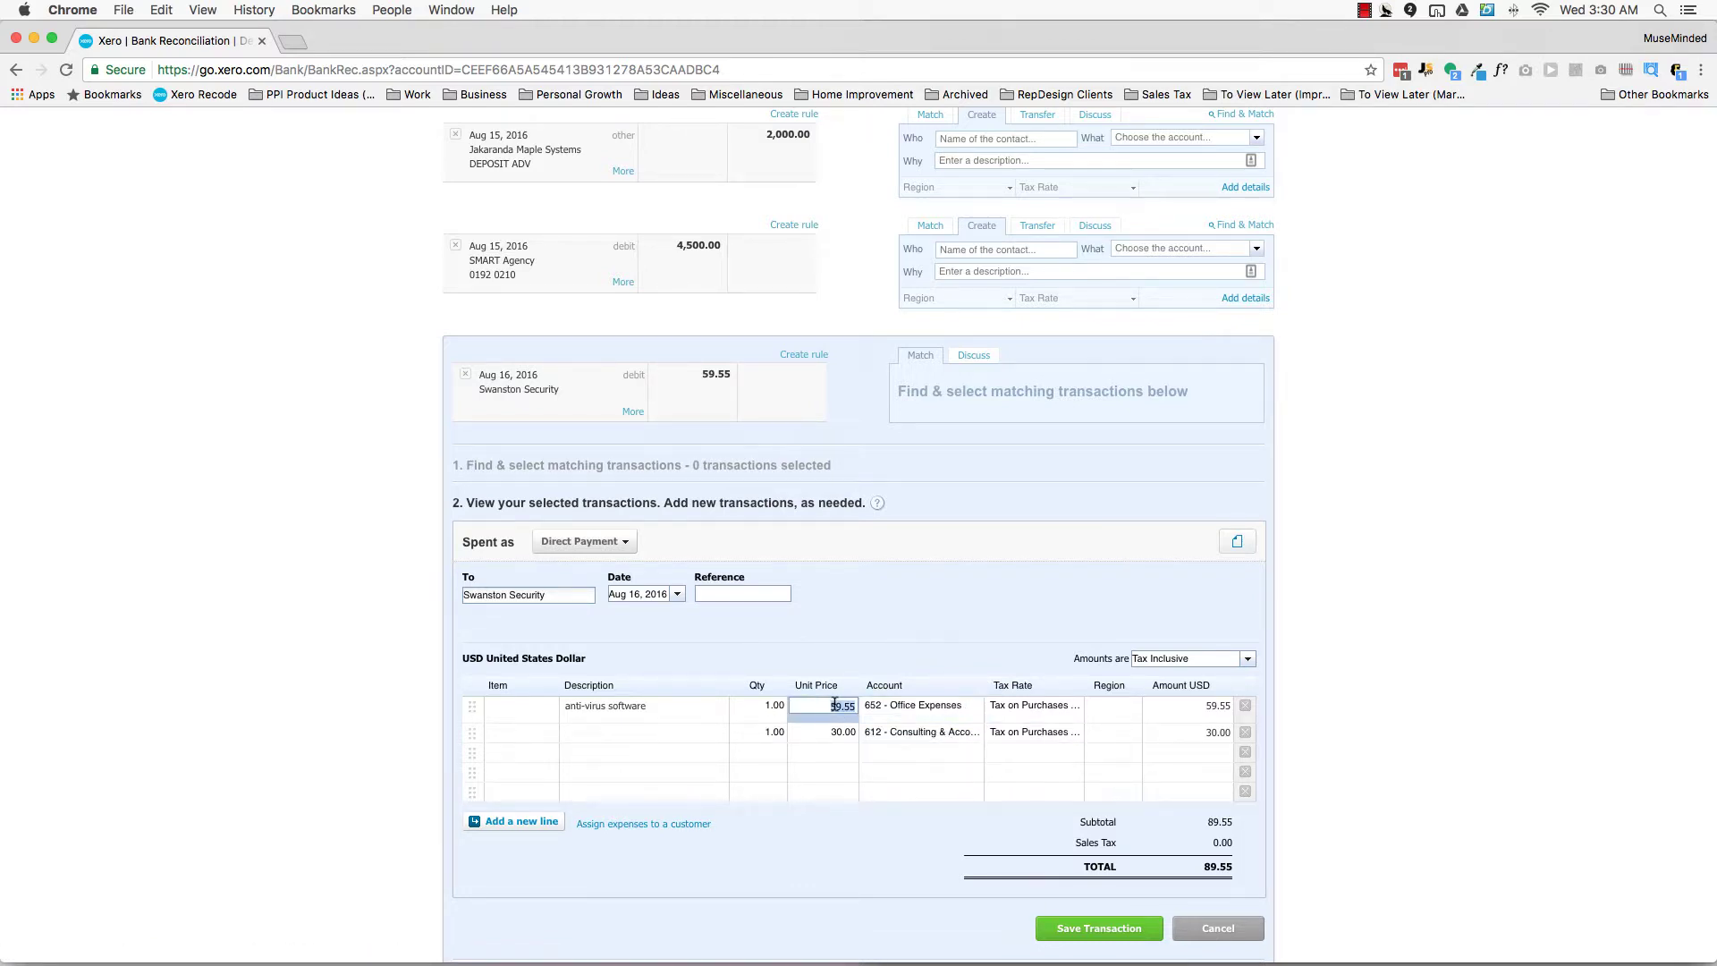
left_click(834, 706)
left_click(687, 753)
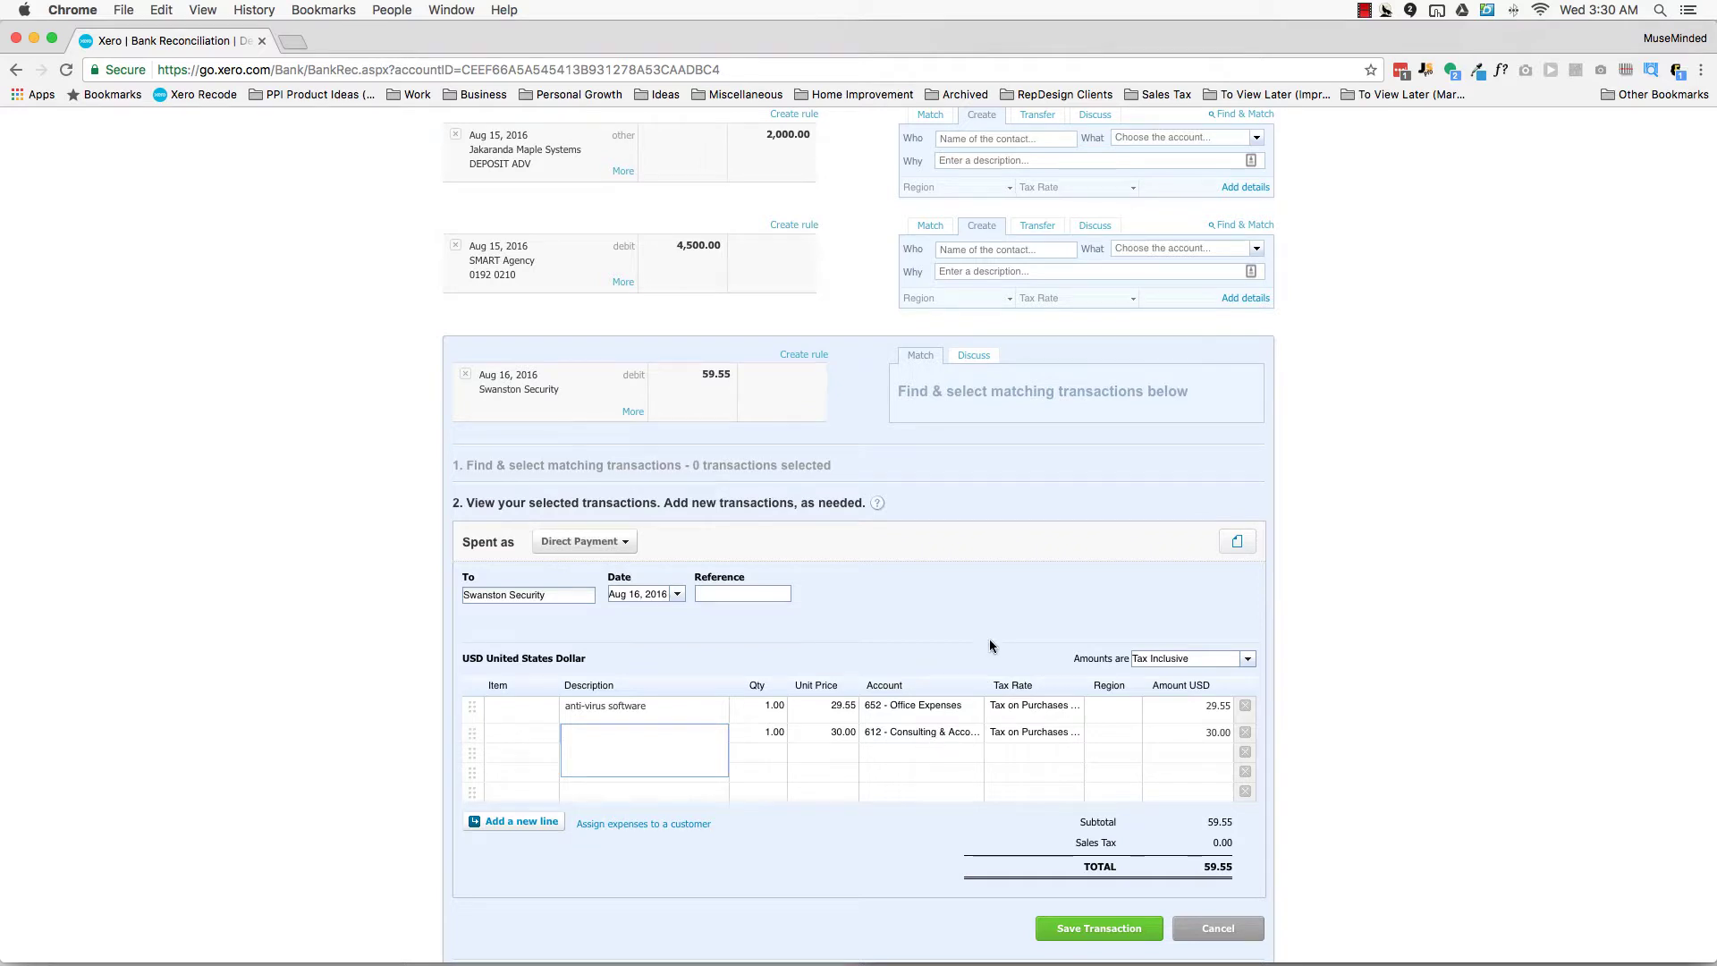
scroll(989, 639, "down", 3)
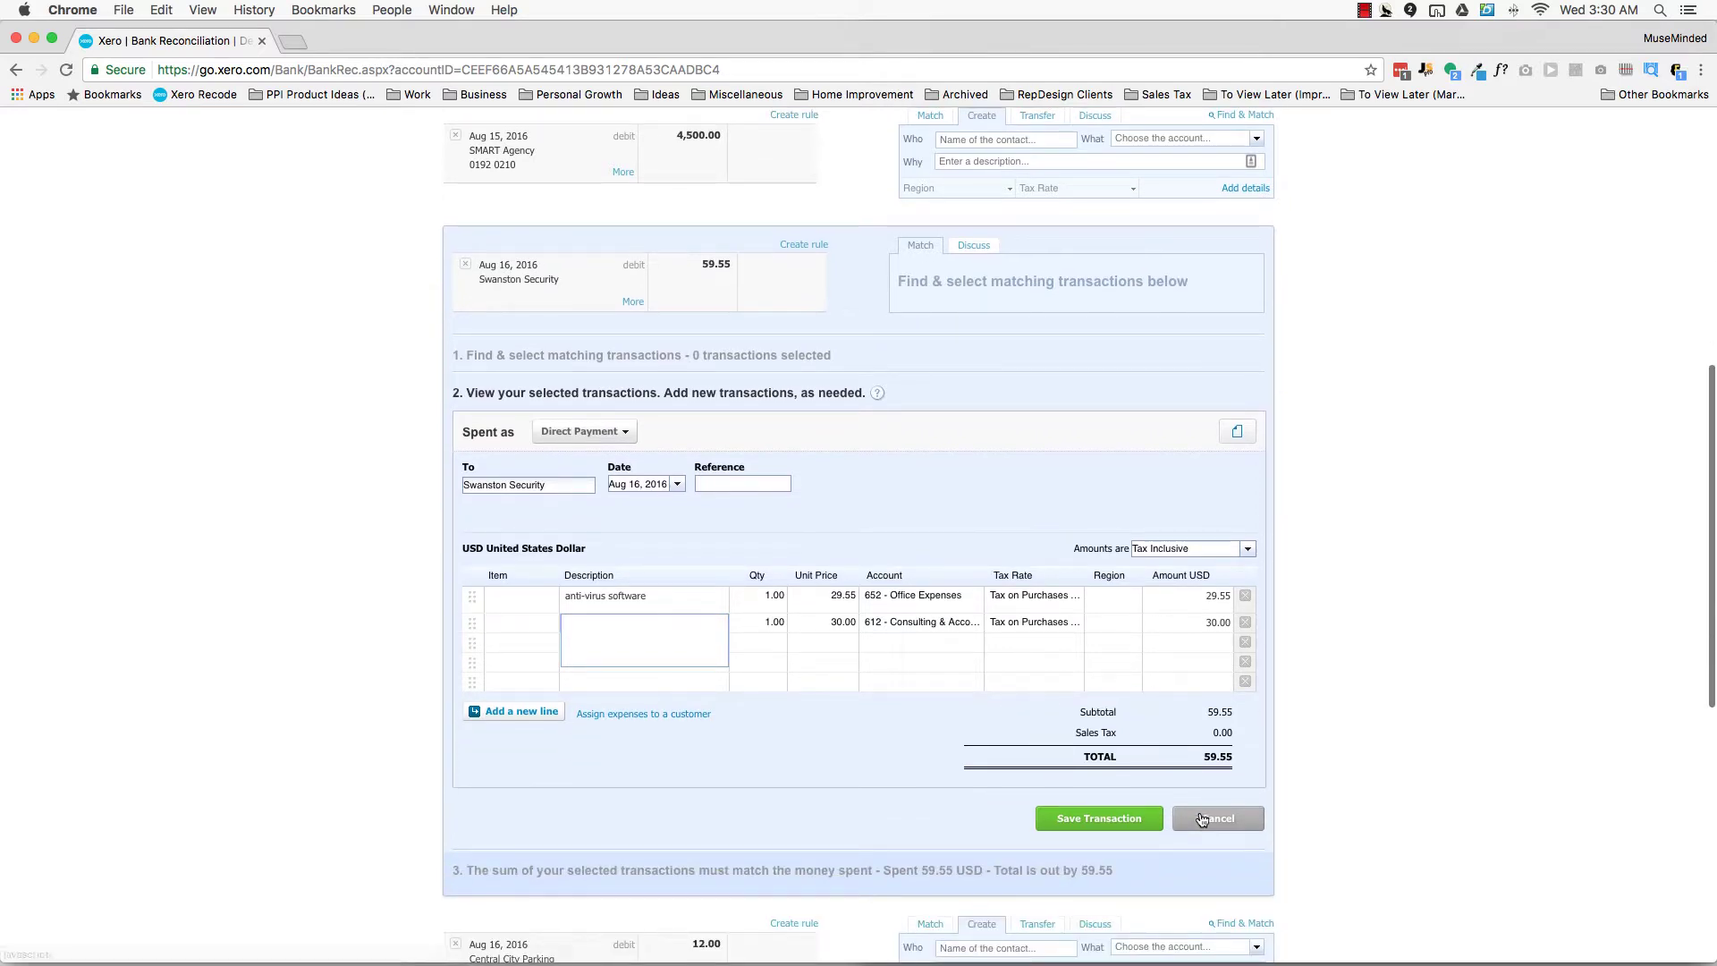
left_click(1202, 819)
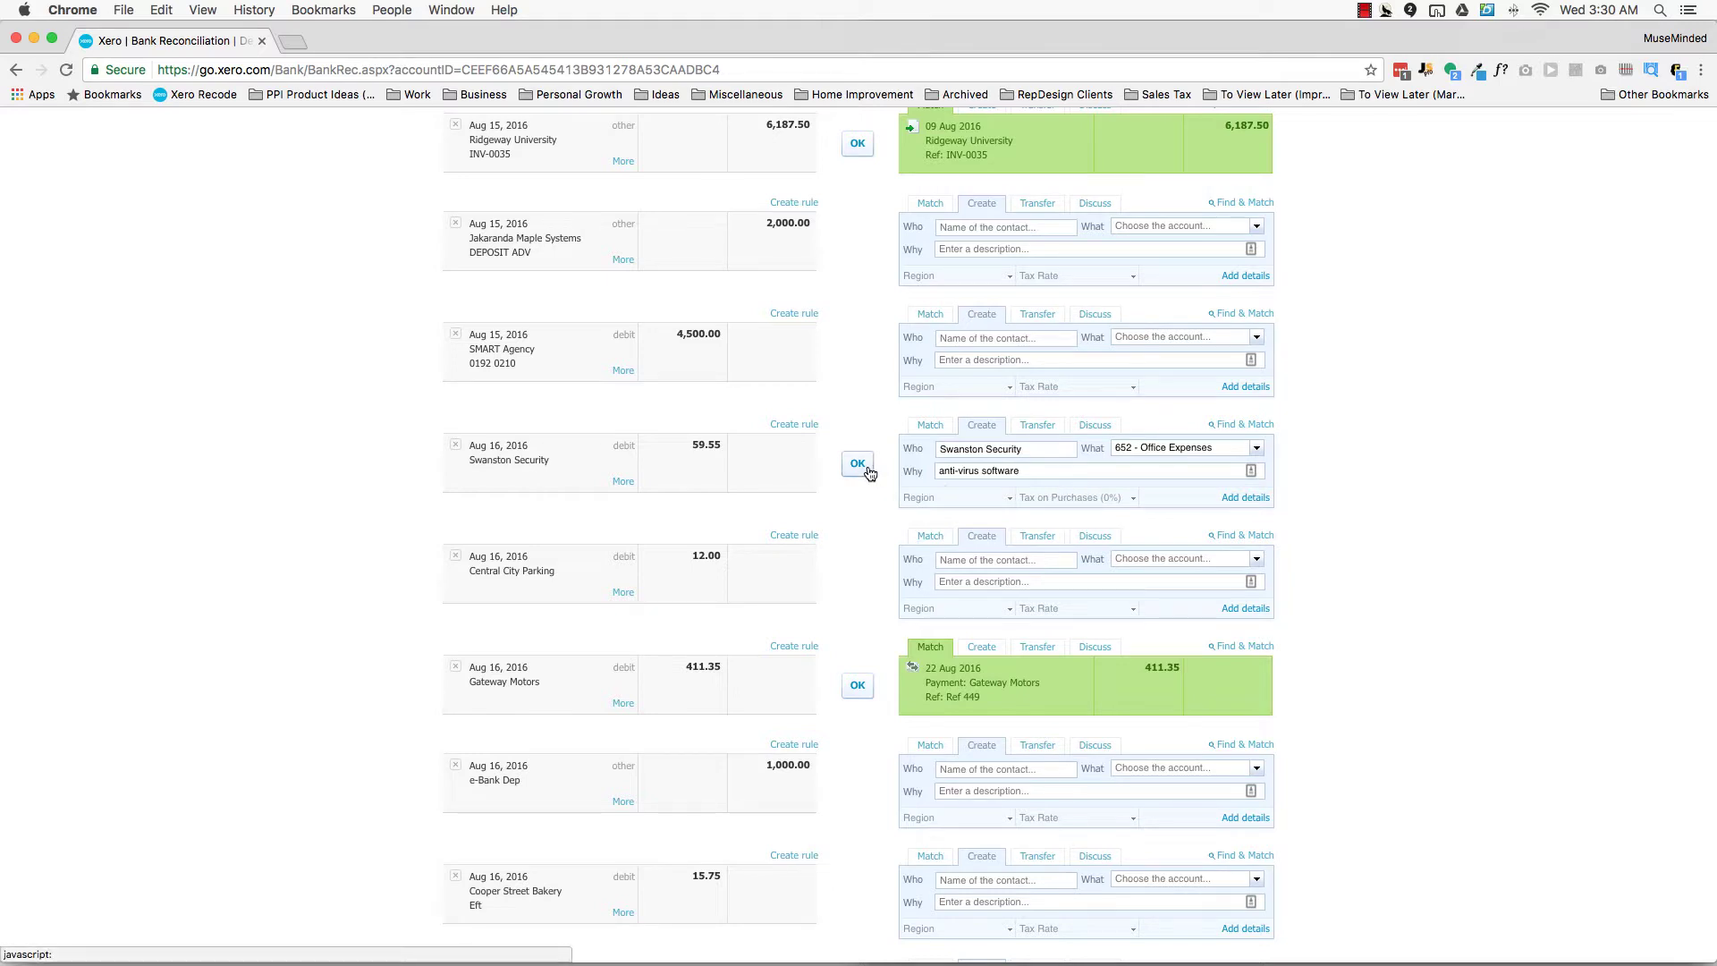
Reconcile the 59.55 Swanston Security statement line with the new office expense transaction
left_click(869, 469)
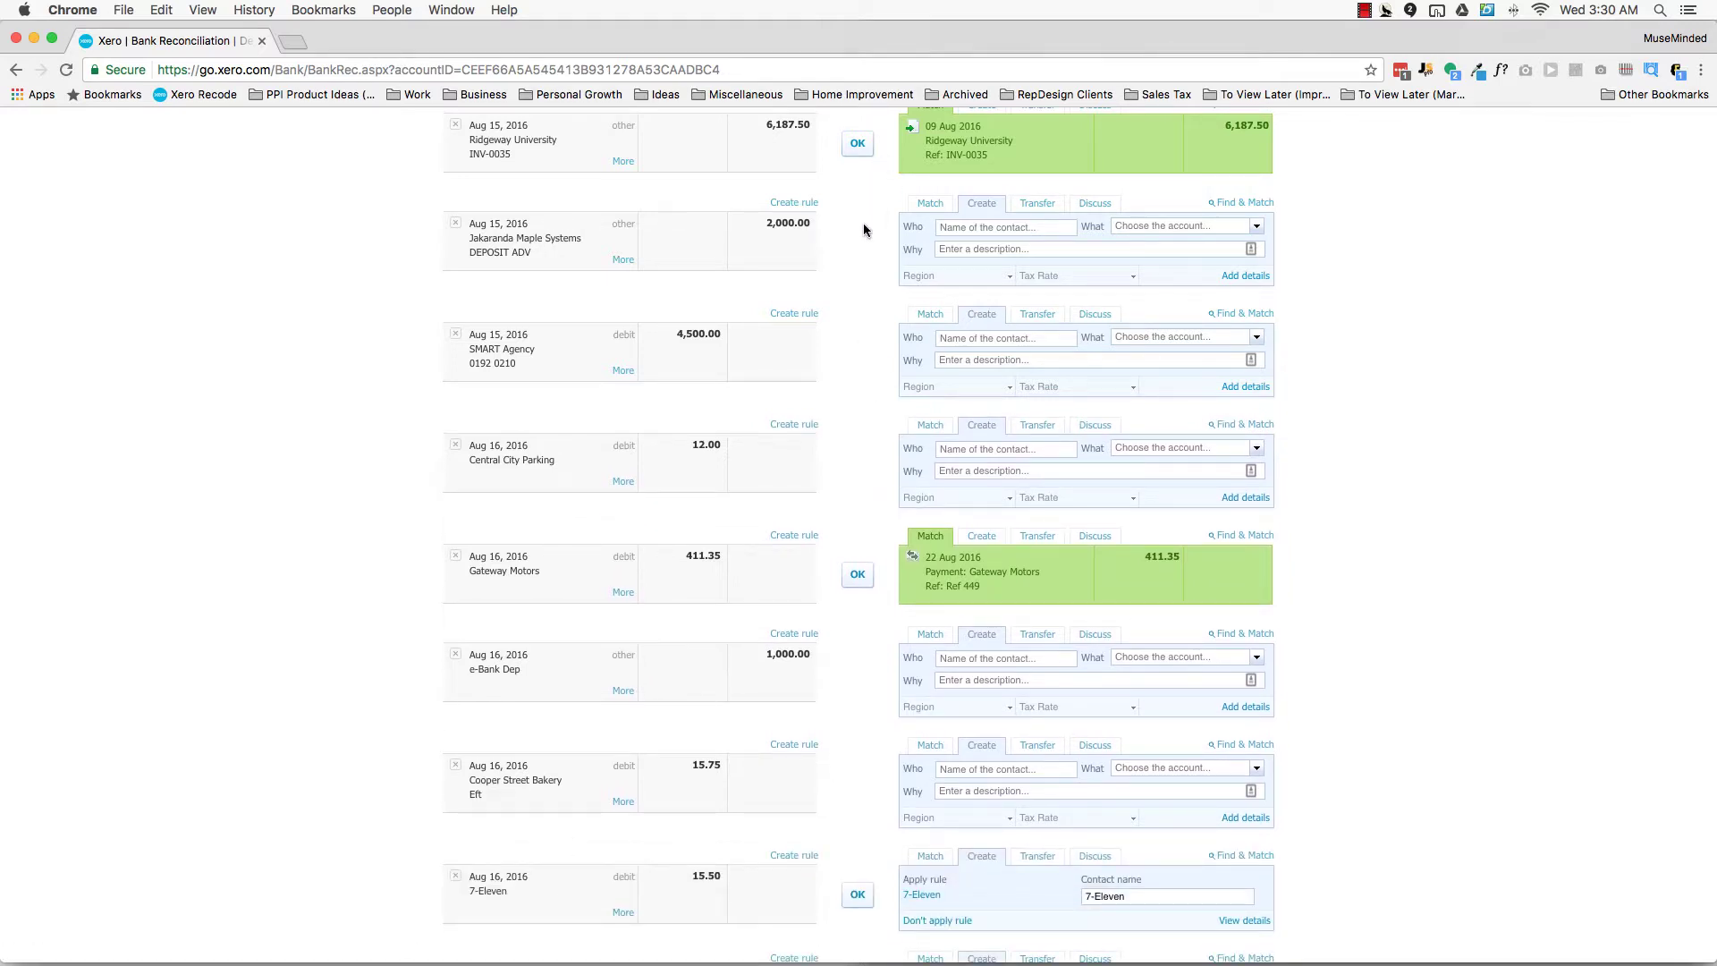
Reconcile the 1,000.00 e-Bank Dep statement line as a transfer with the Savings Account
scroll(850, 452, "down", 2)
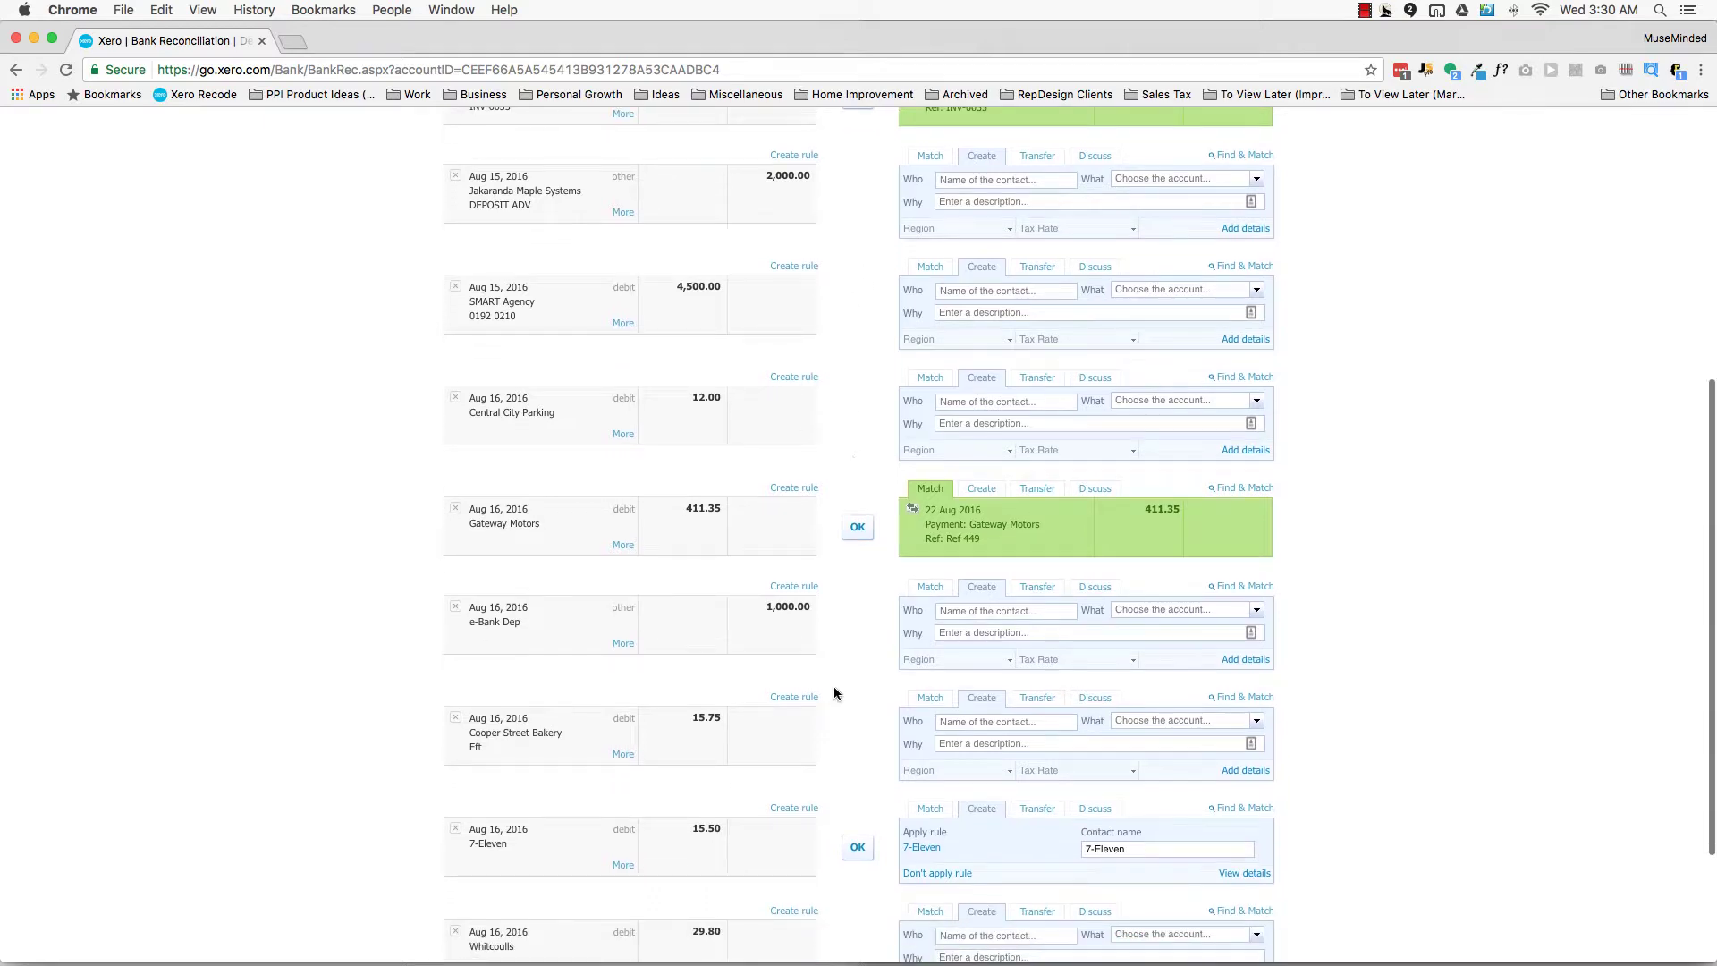
scroll(835, 687, "down", 2)
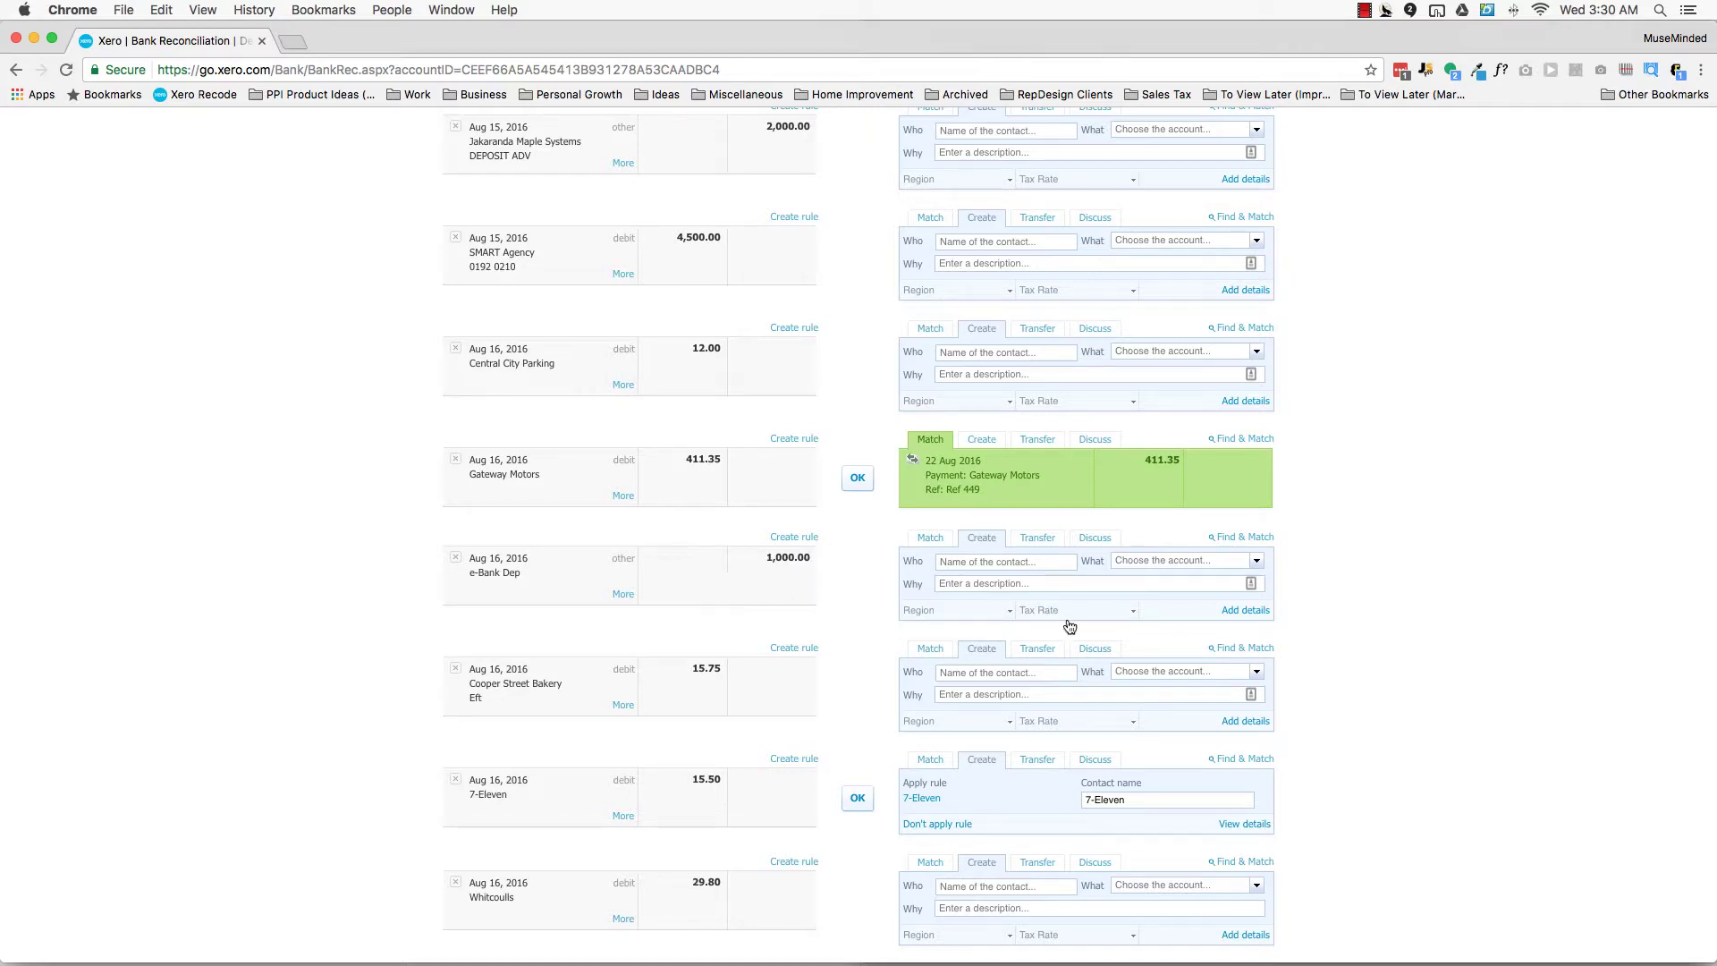
left_click(1038, 539)
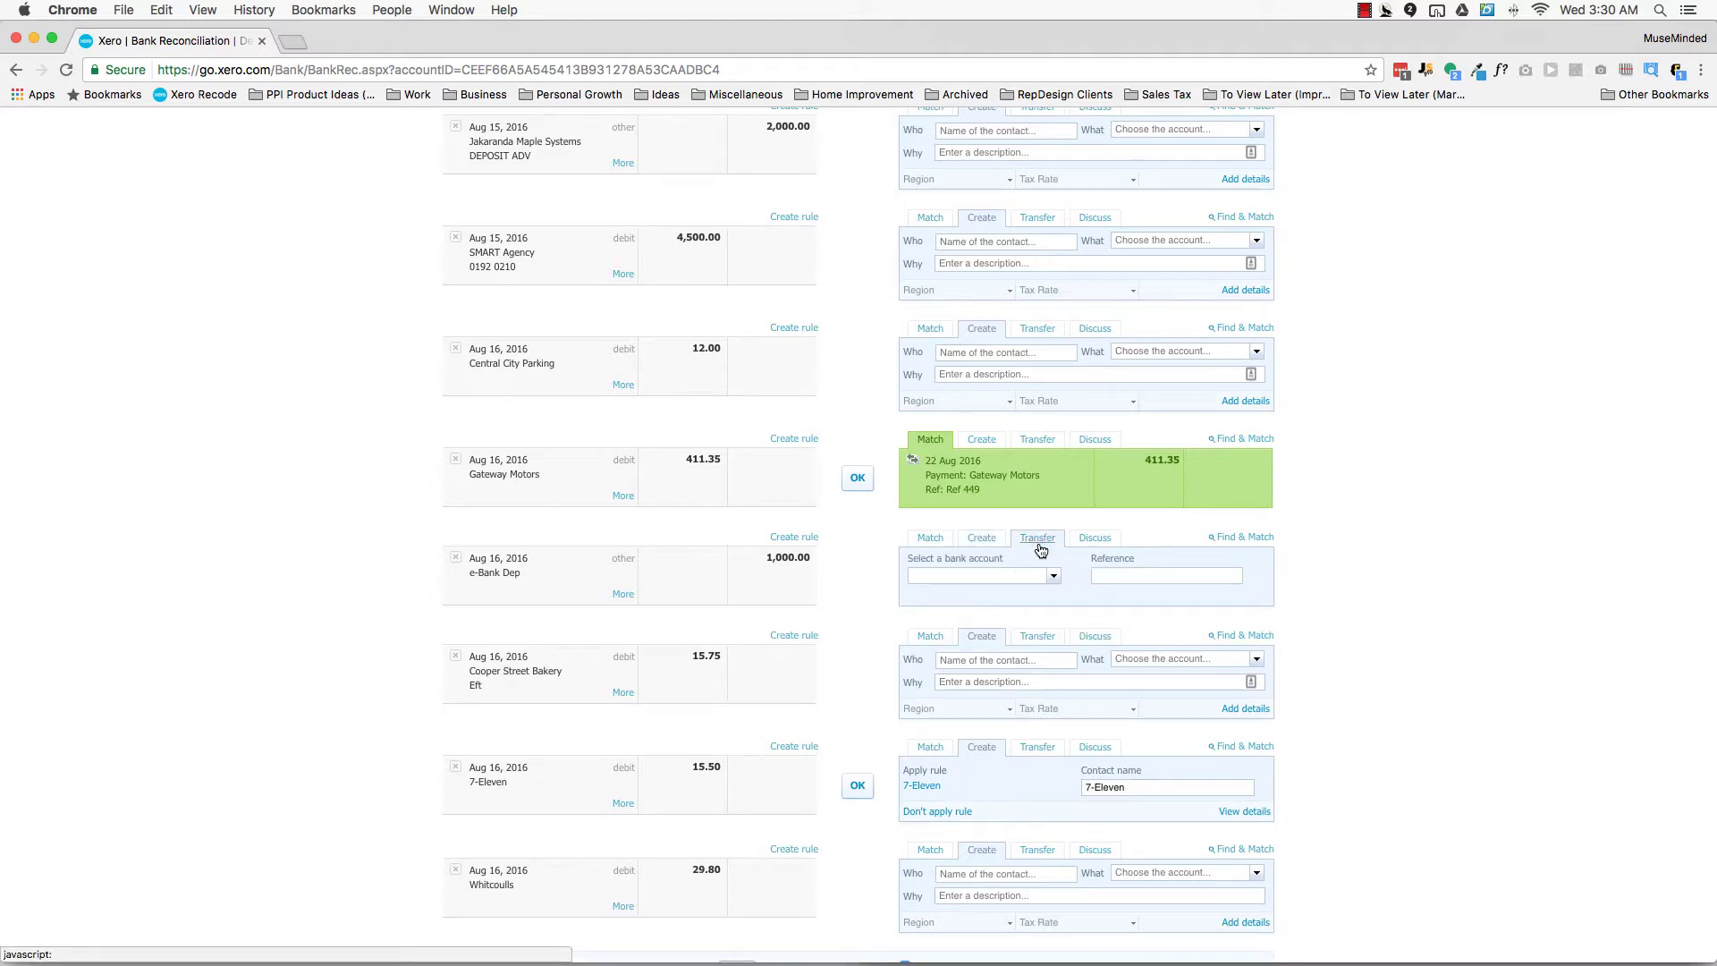
left_click(1055, 577)
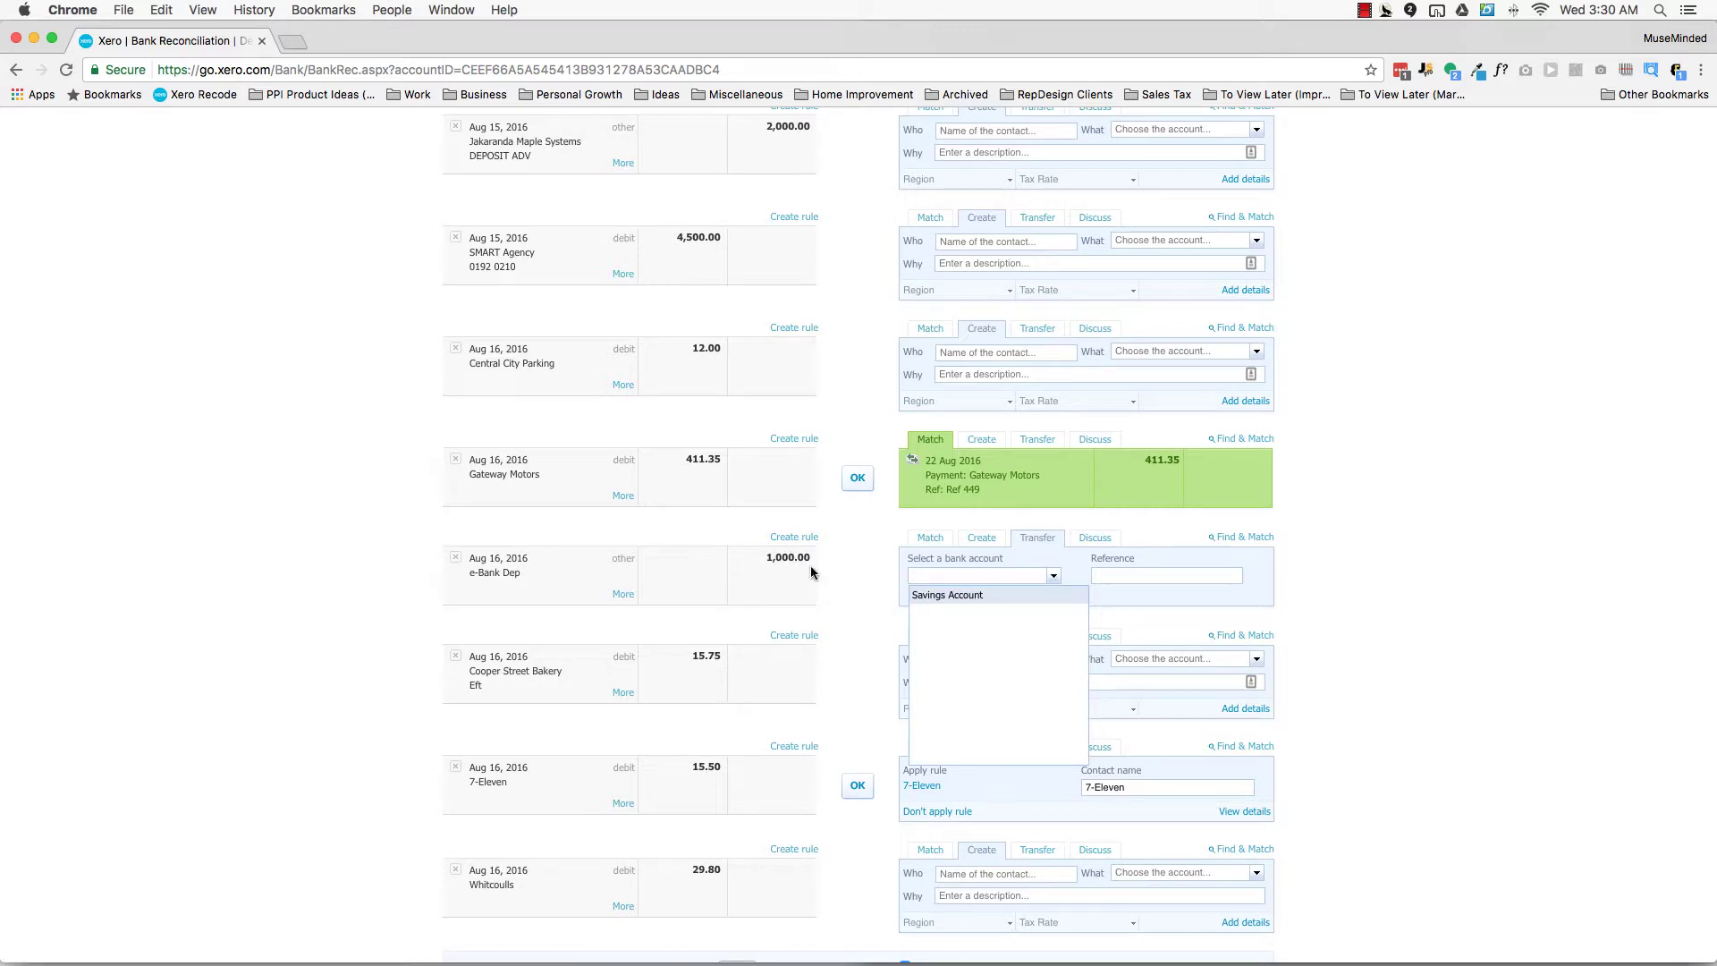
scroll(810, 572, "up", 3)
scroll(801, 412, "down", 3)
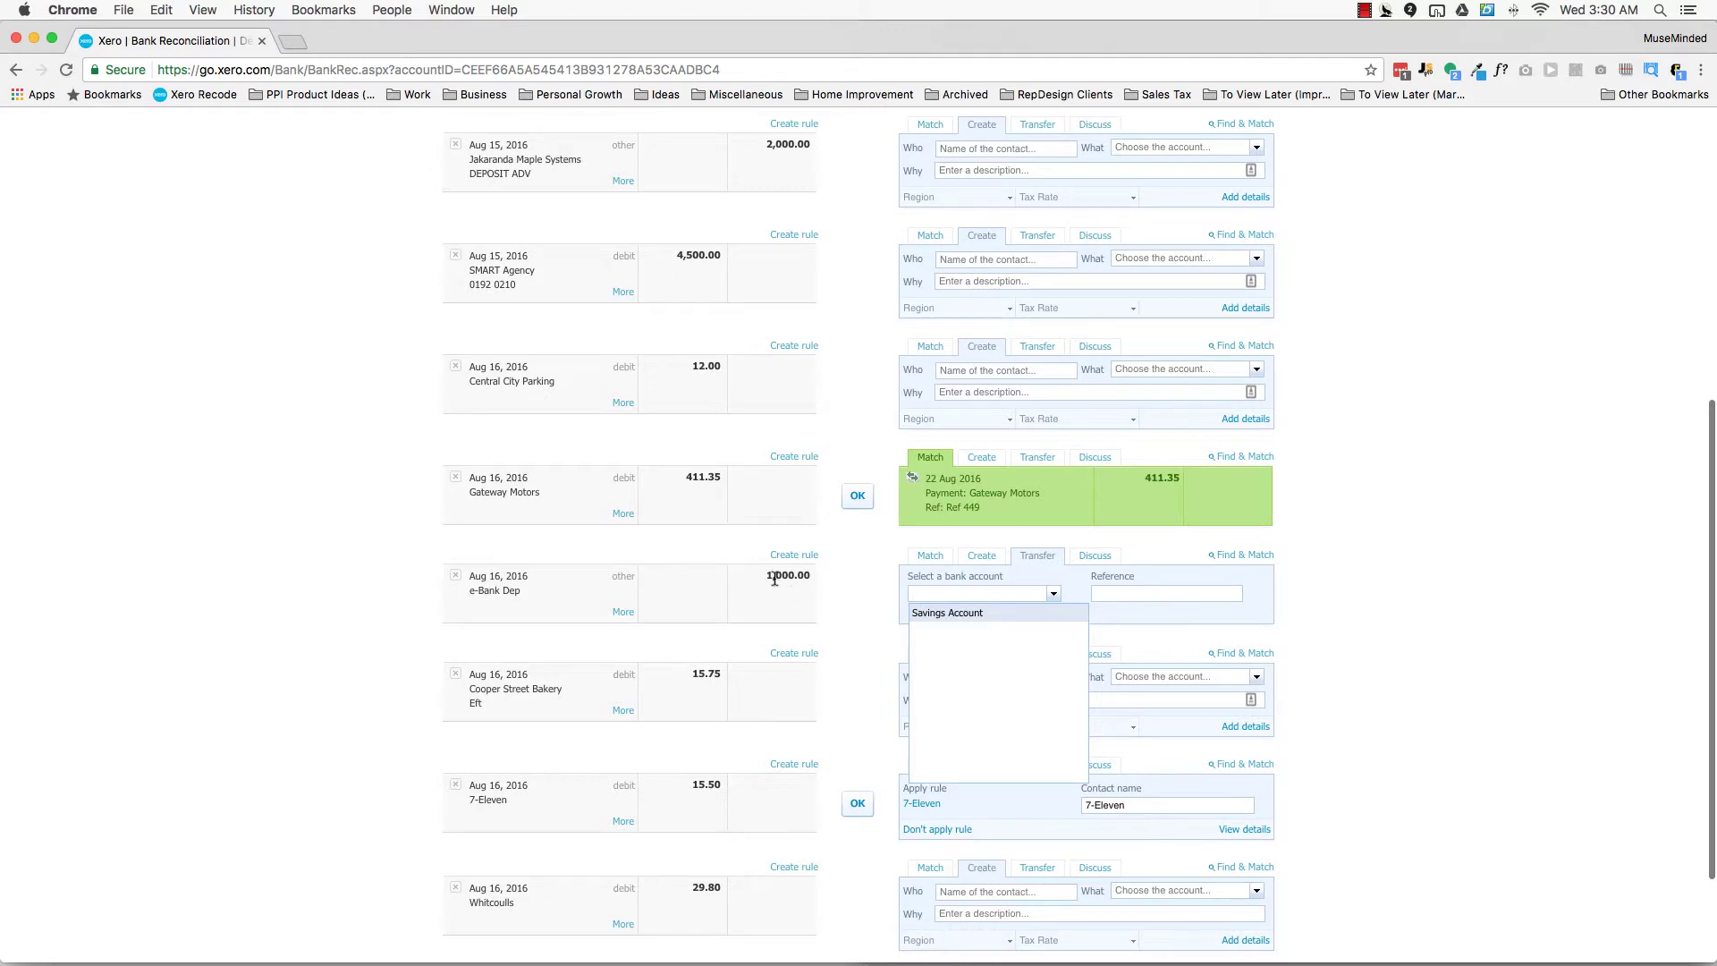
left_click(966, 614)
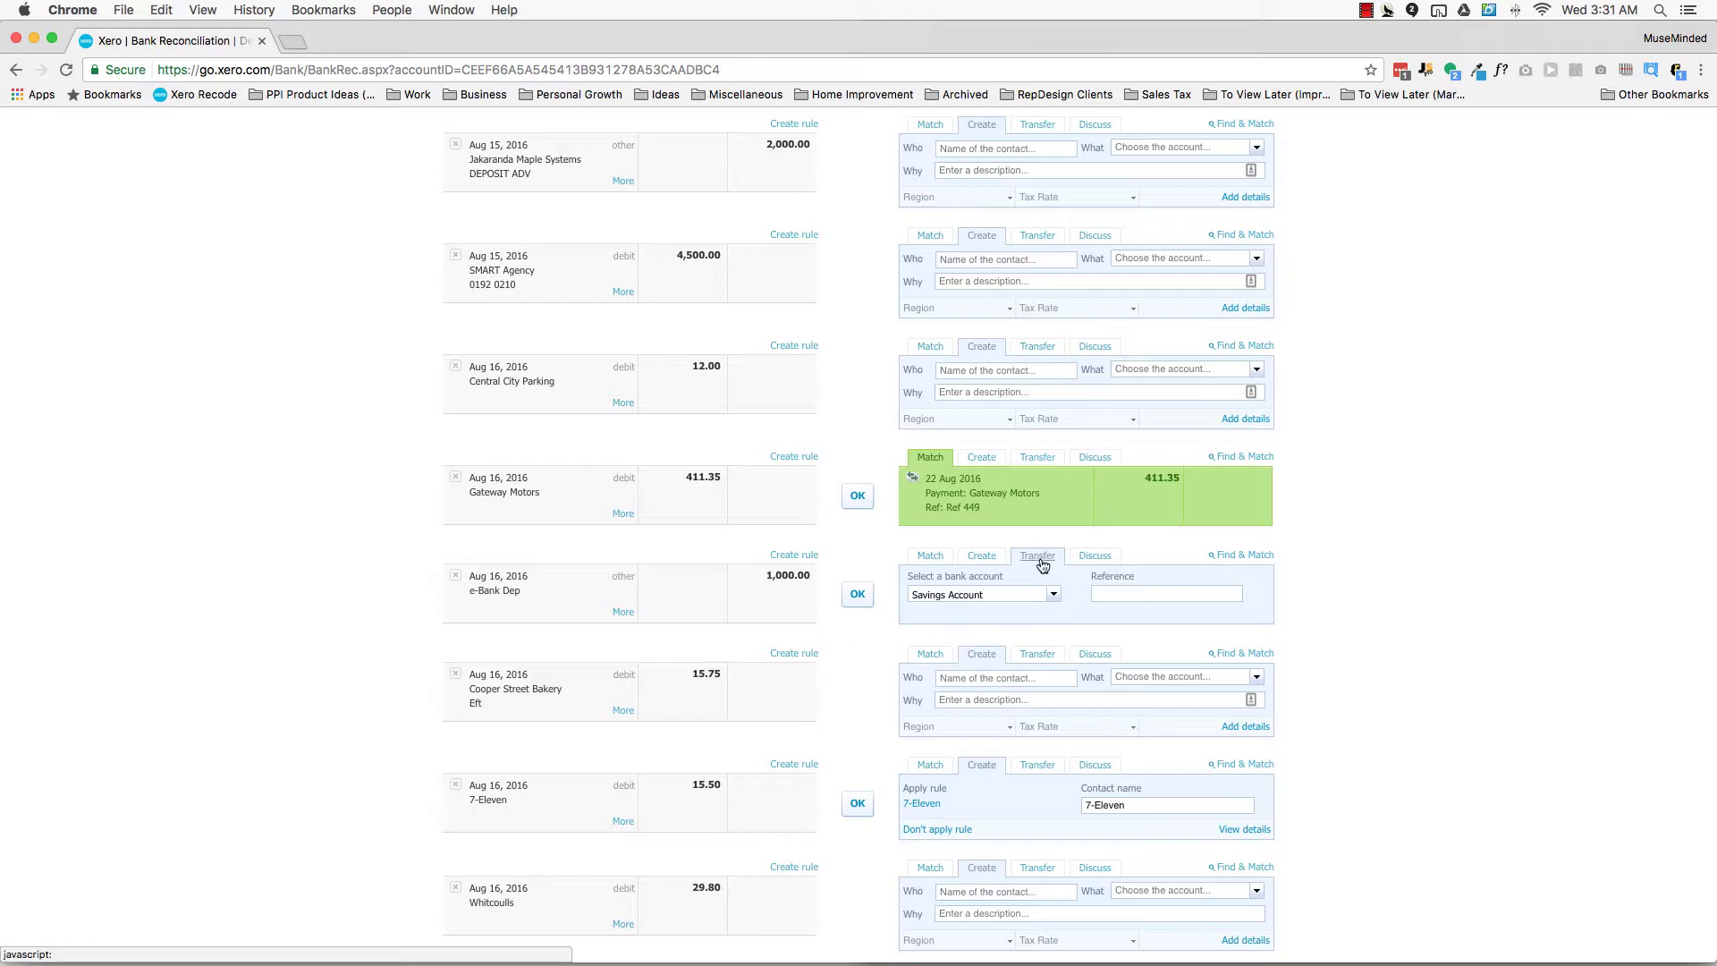
left_click(1054, 596)
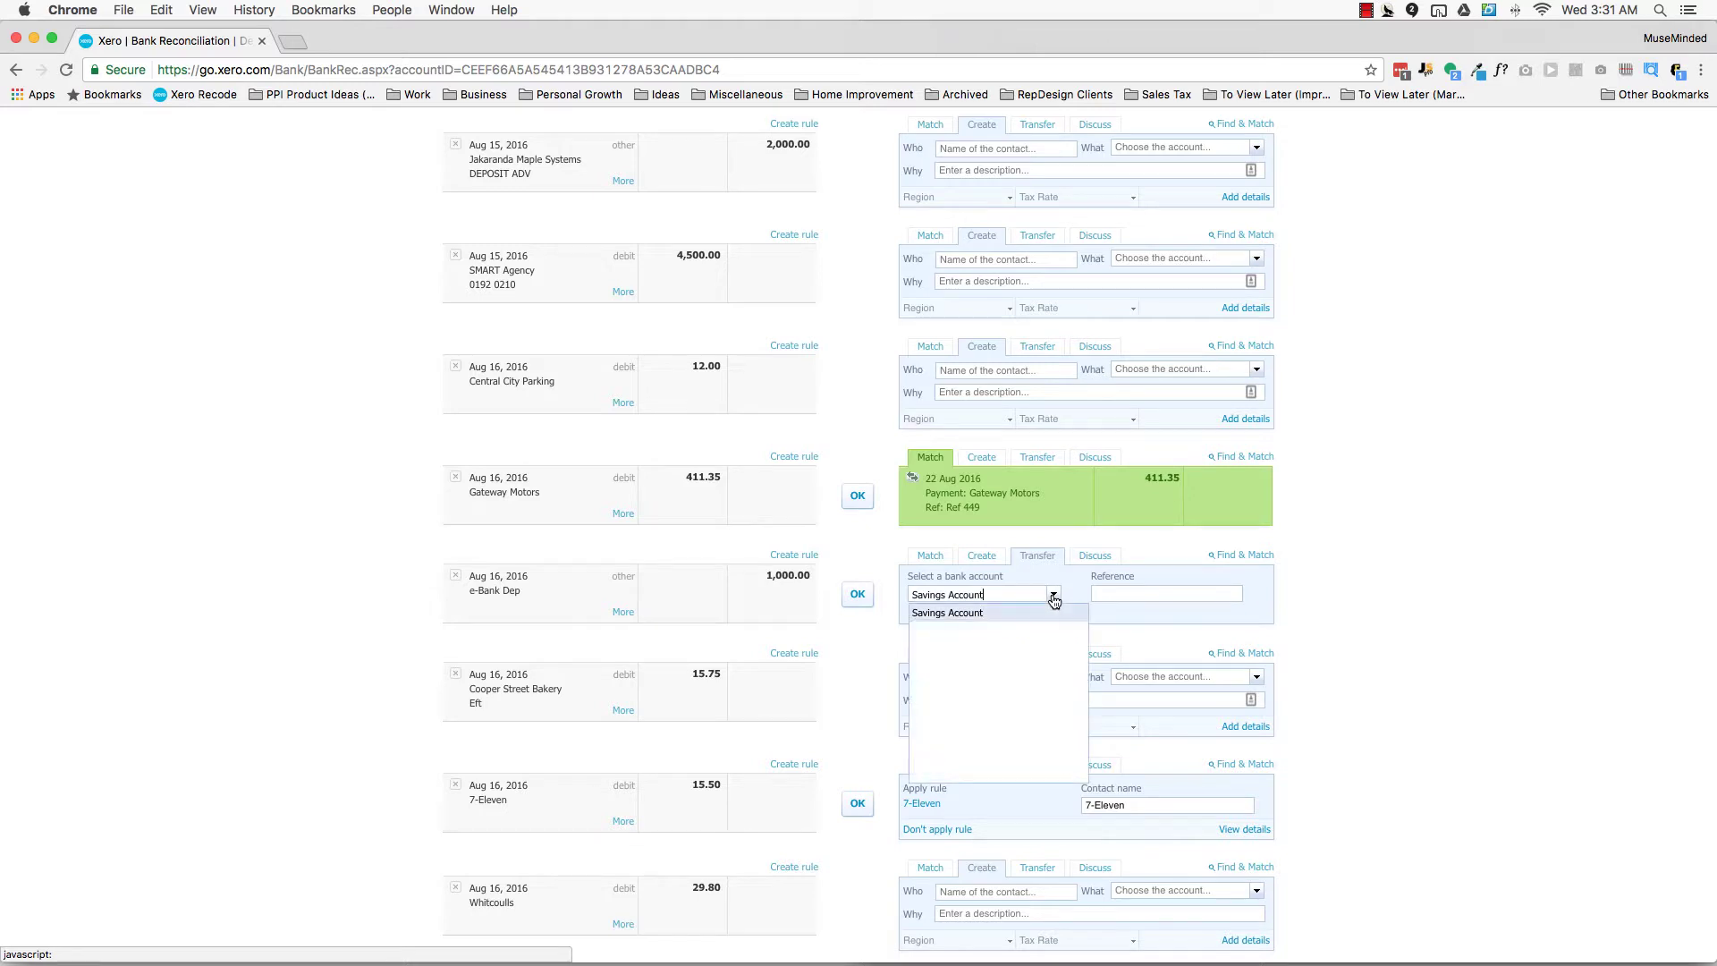
left_click(978, 617)
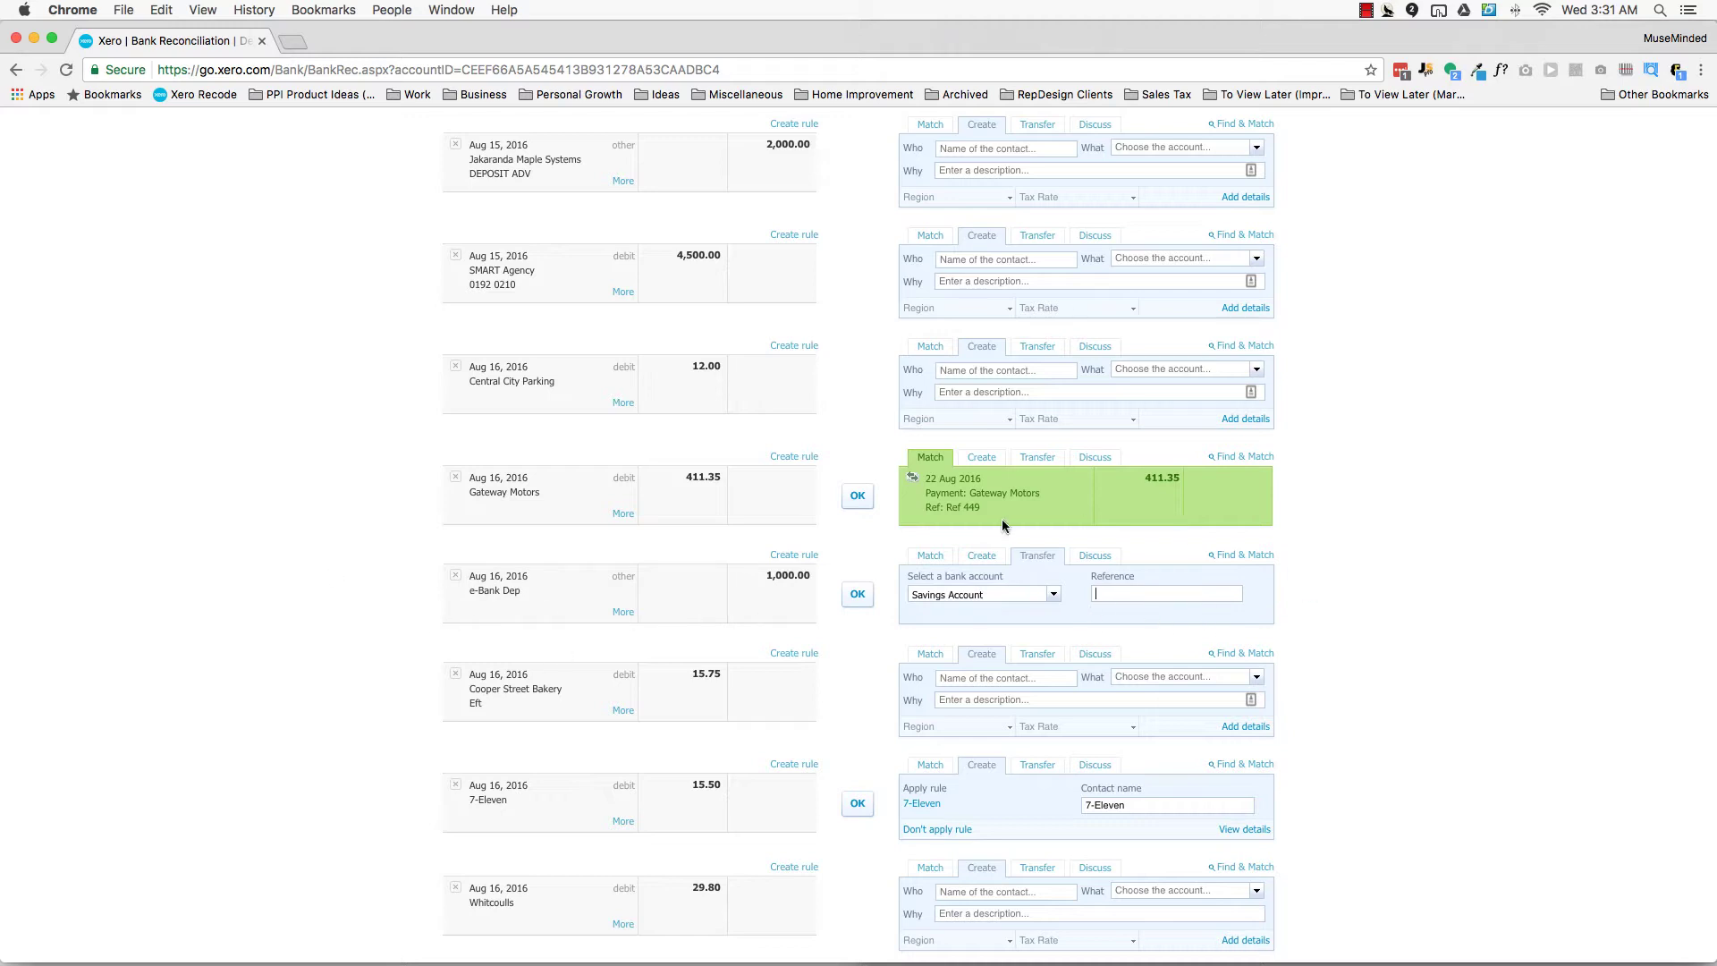
left_click(872, 605)
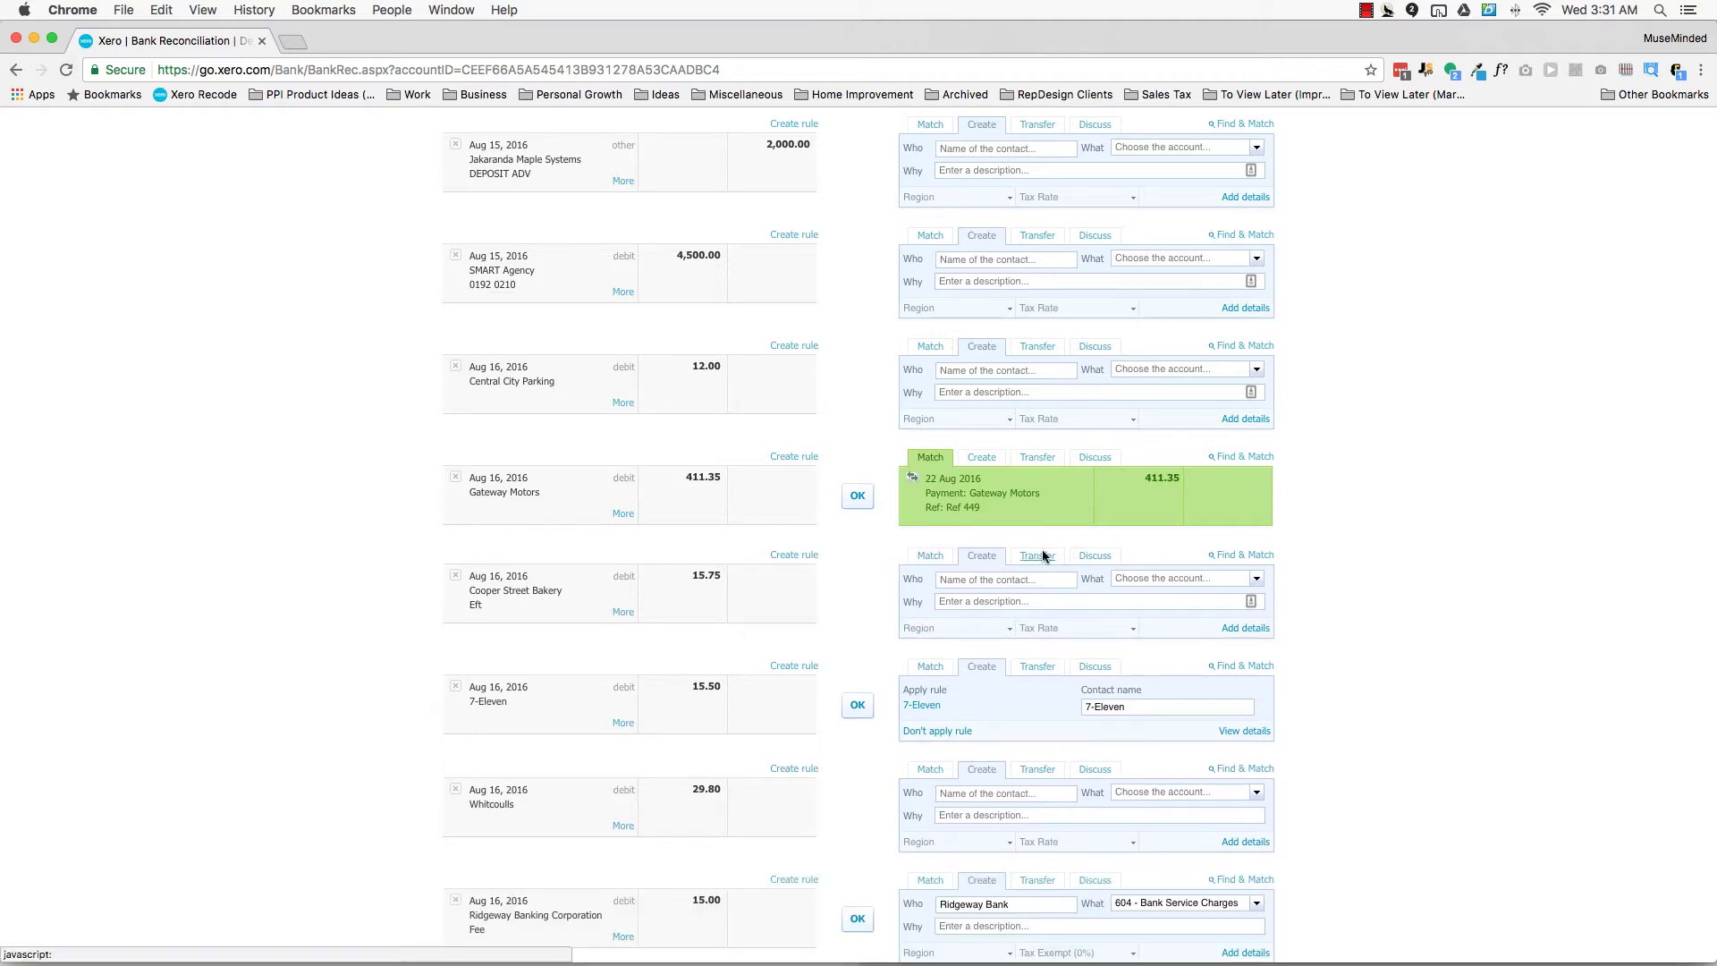
View the discussion areas of the Cooper Street Bakery and City Limousines statement lines, reading the City Limousines note
left_click(1103, 558)
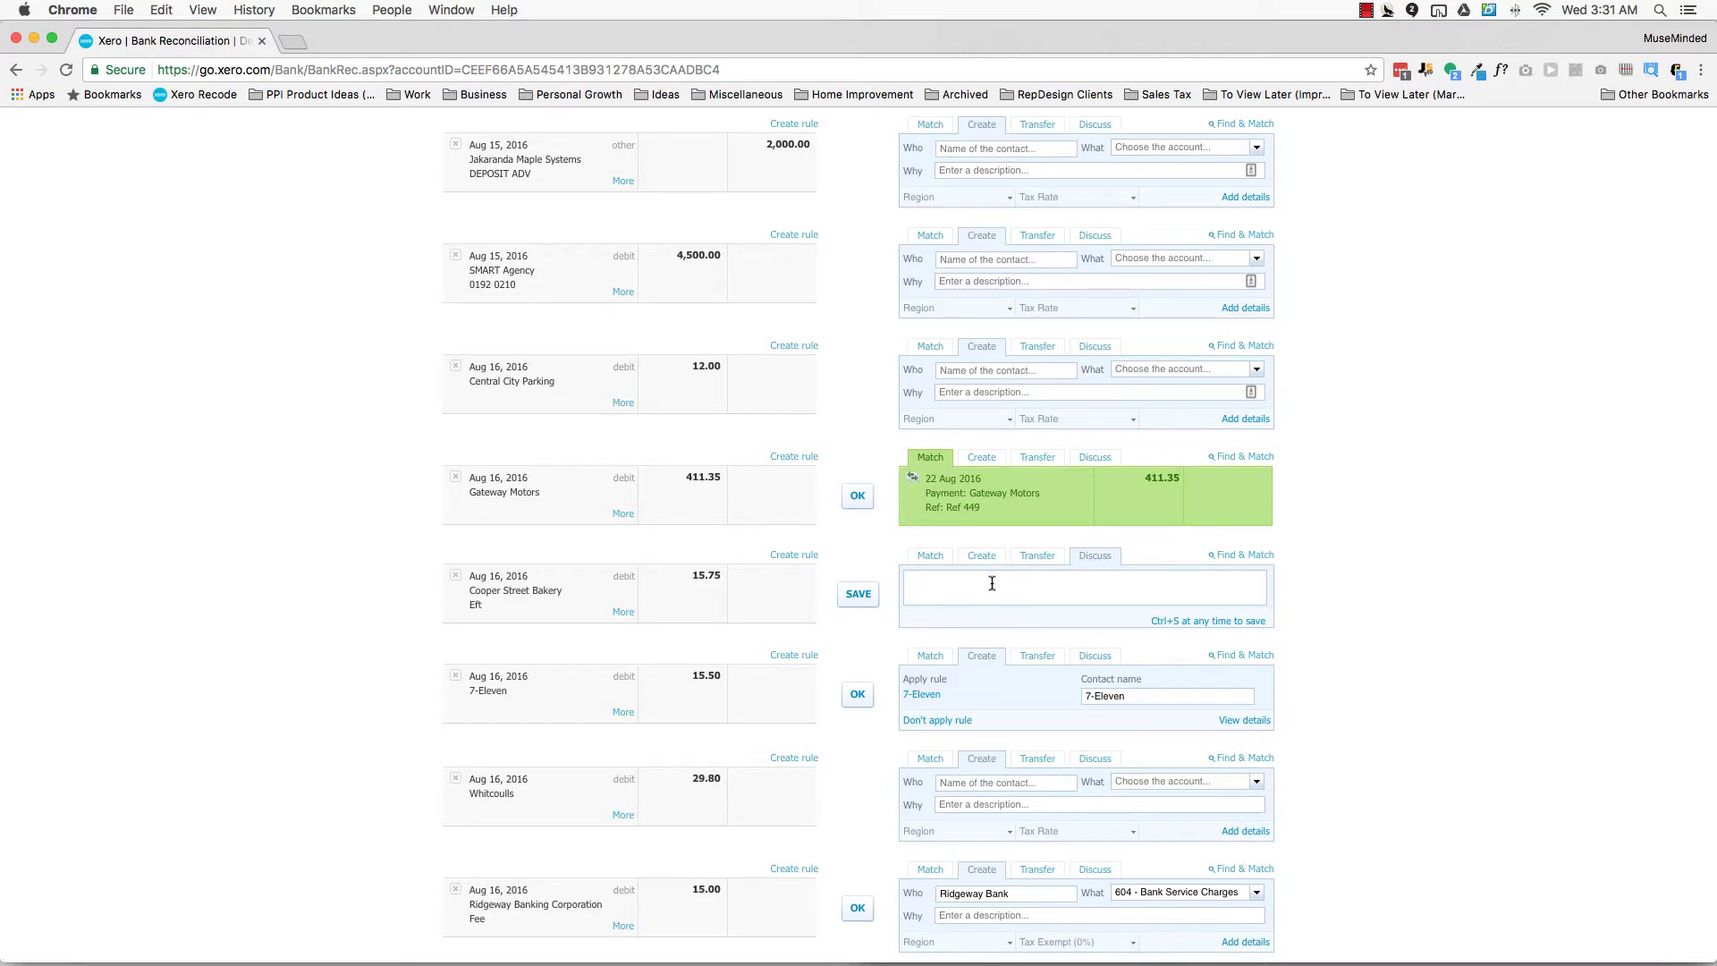
scroll(978, 595, "up", 10)
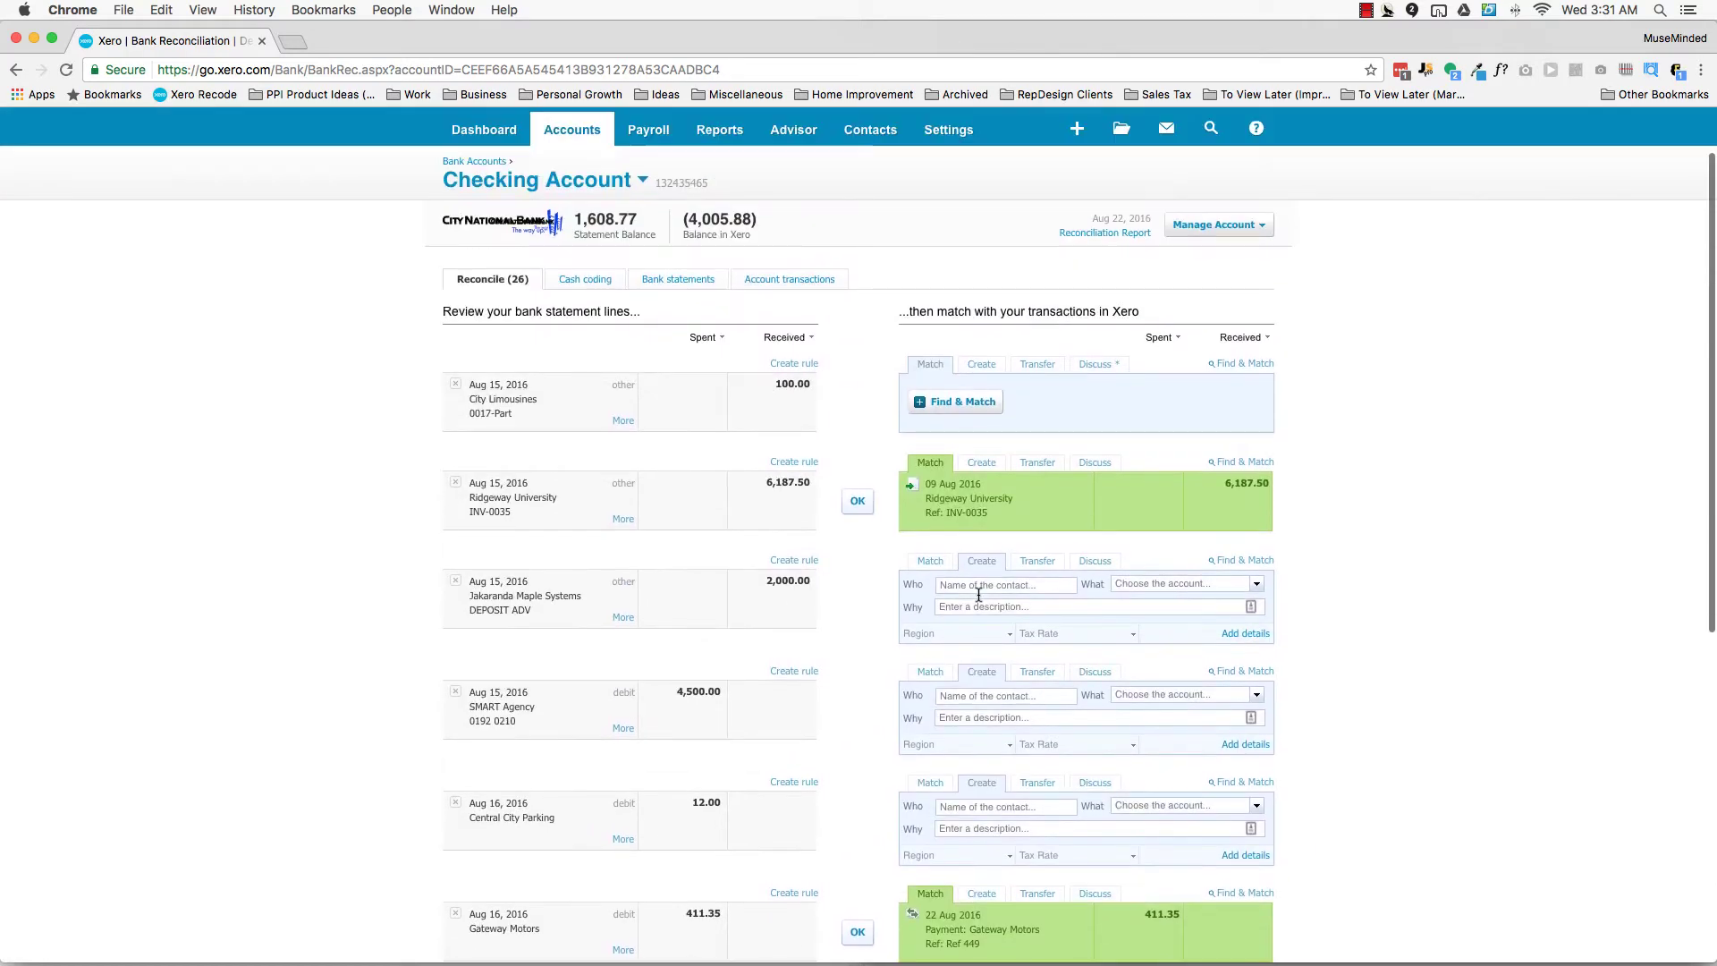
left_click(1096, 387)
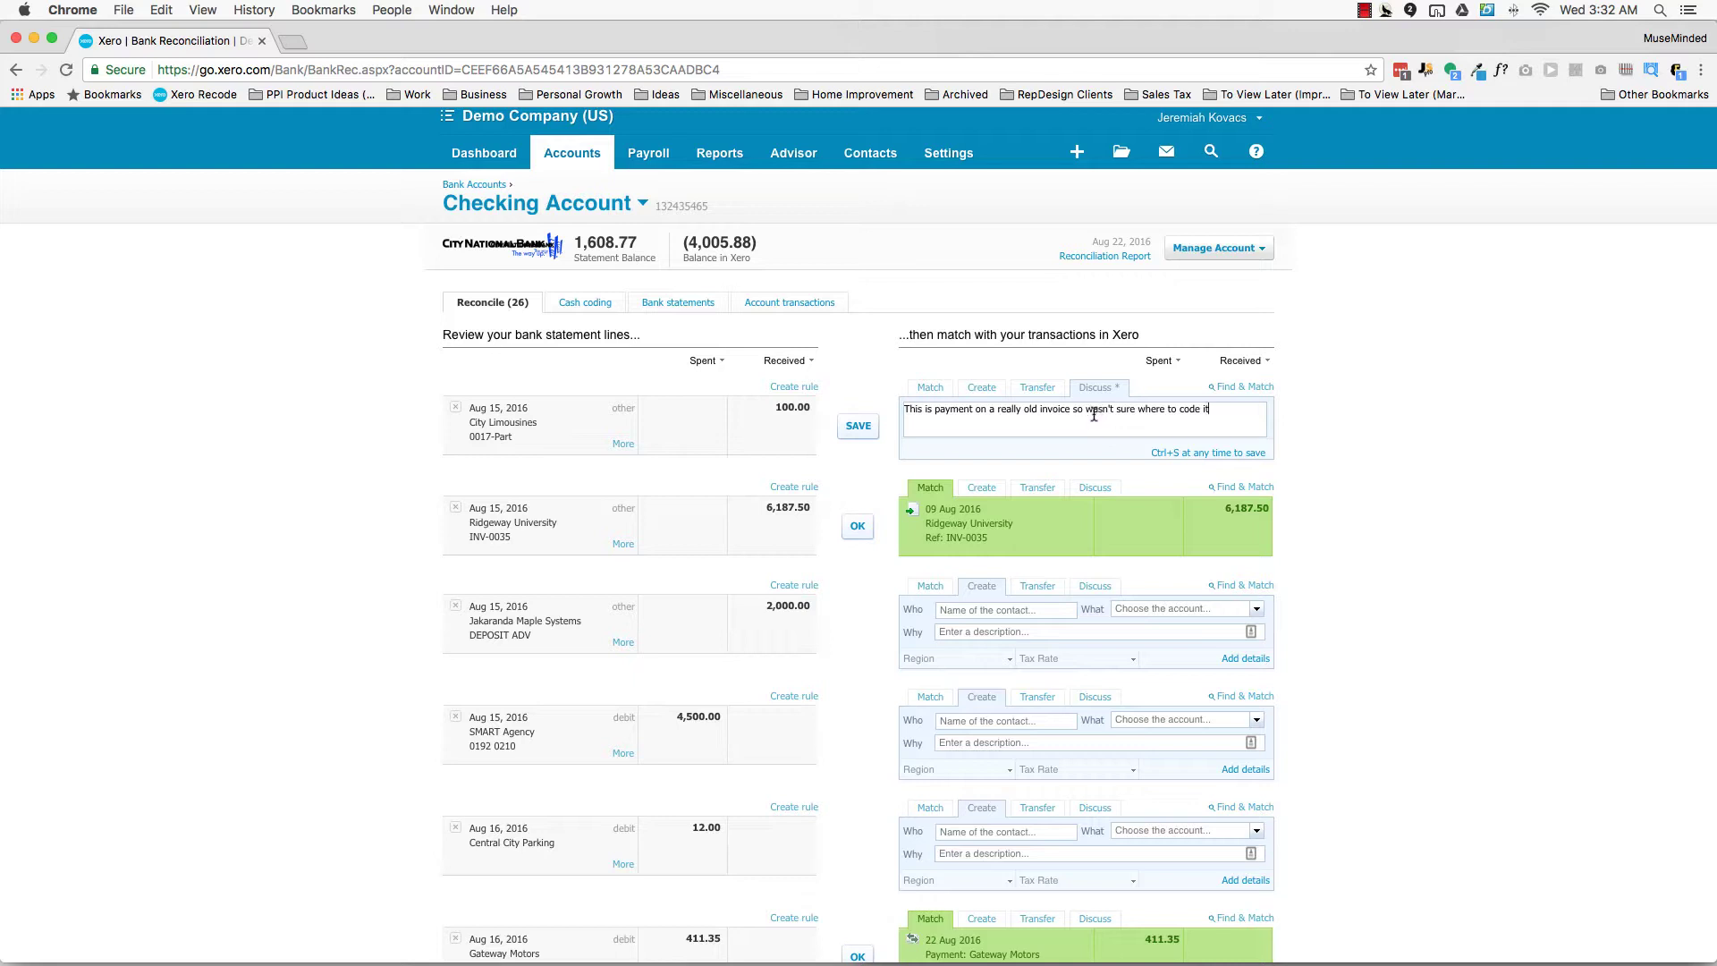
triple_click(1094, 413)
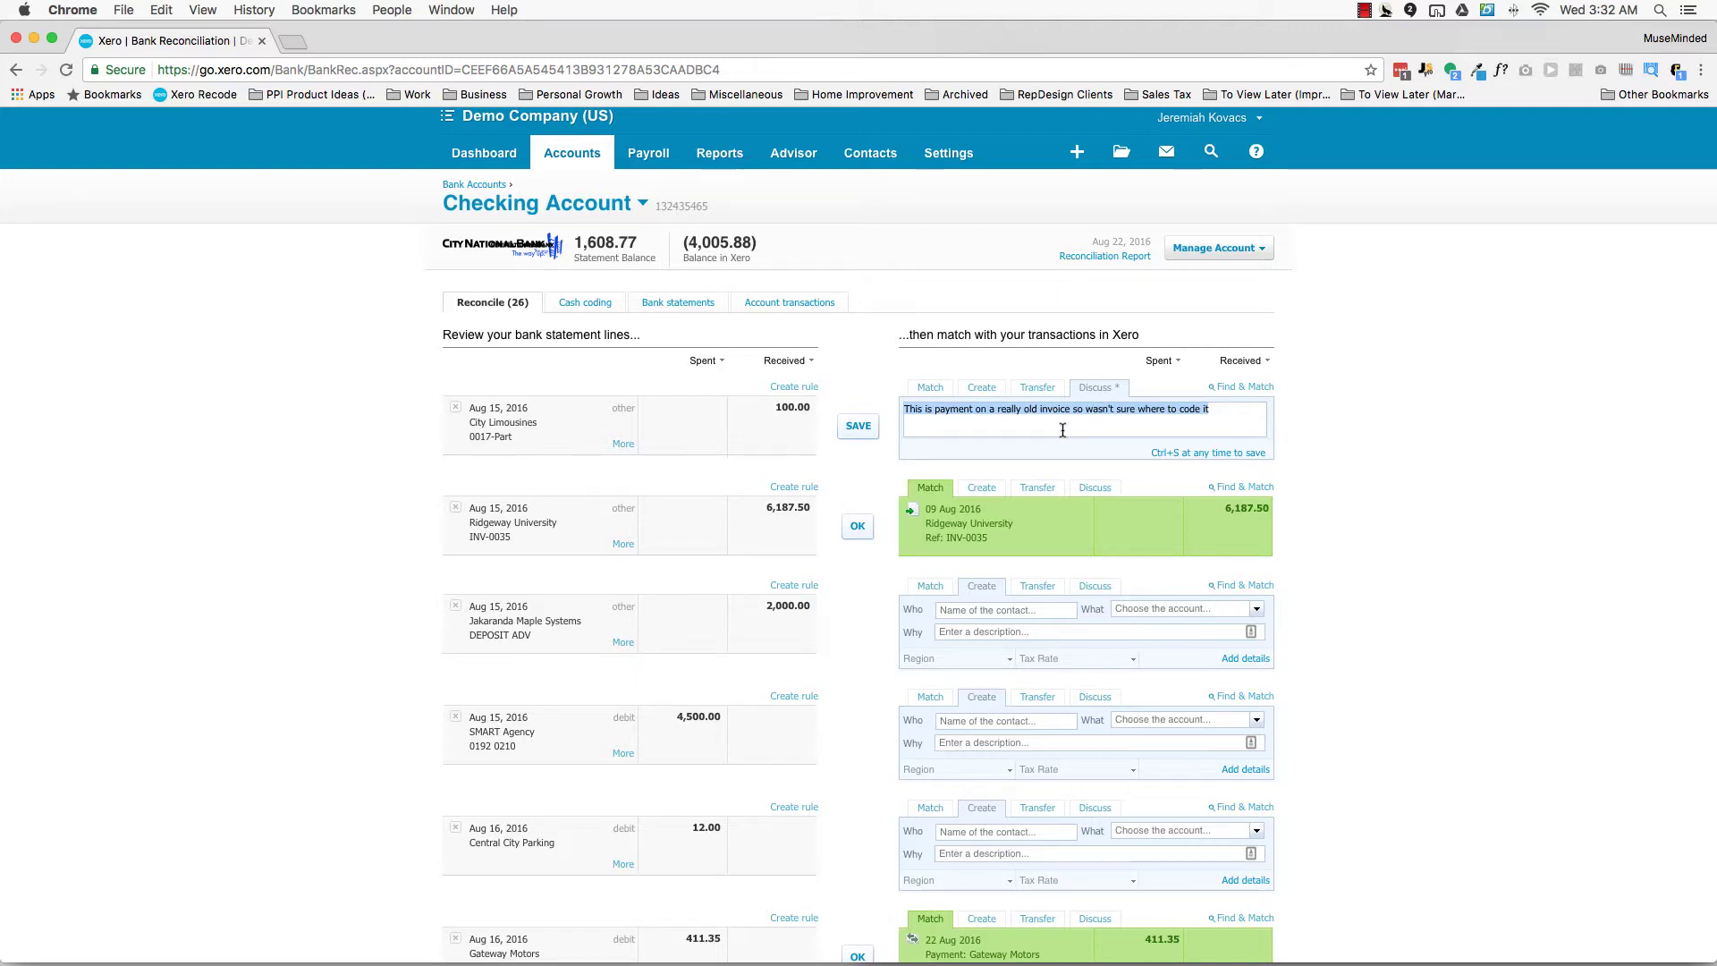
left_click(930, 428)
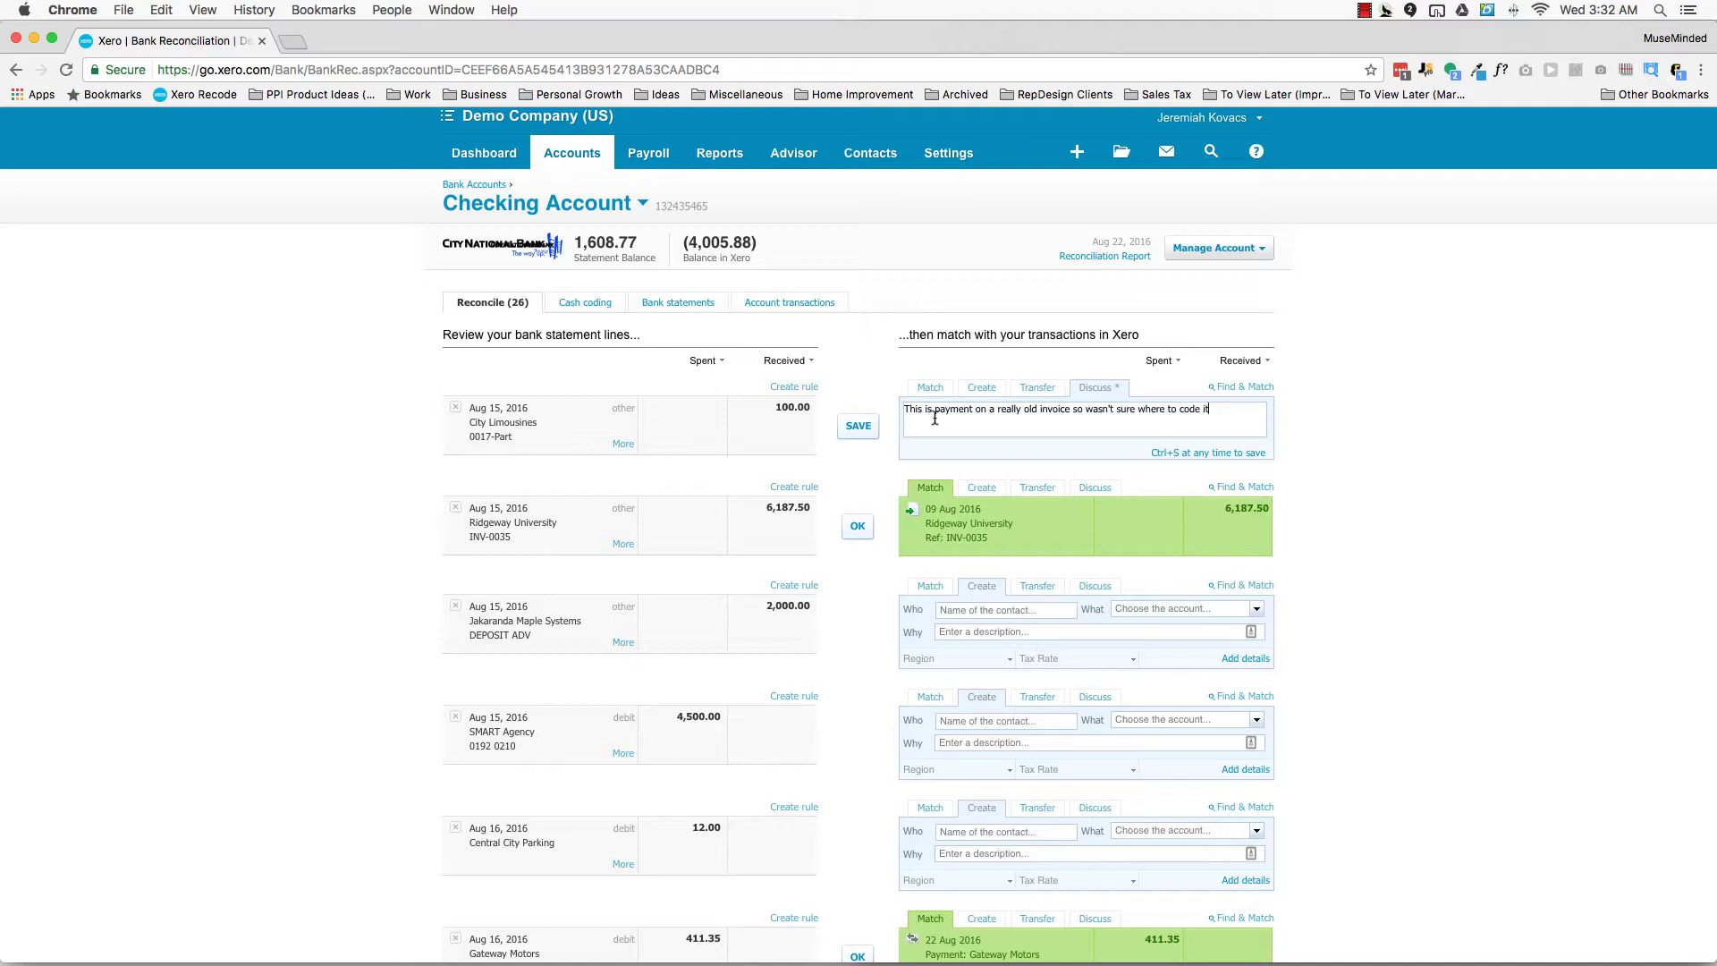
Add "asdfasdfasdf" on a new line of the City Limousines discussion note and save the note
left_click(860, 431)
left_click(1218, 409)
key("Return")
type("asdfasdfasdf")
left_click(857, 427)
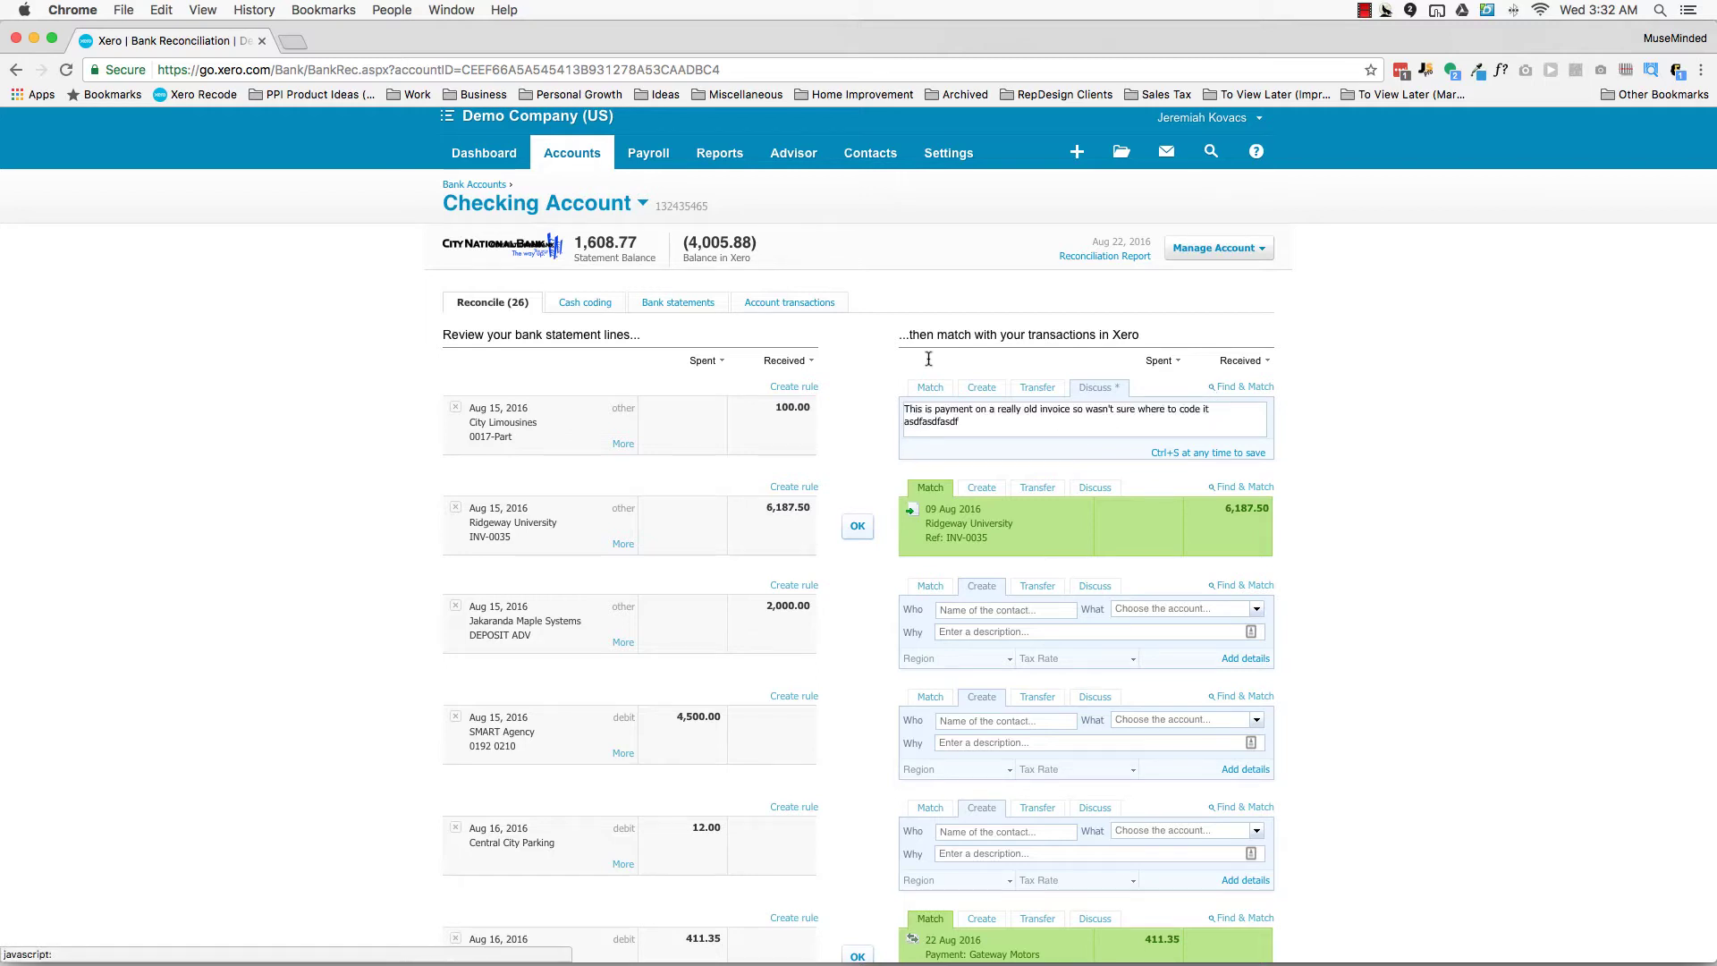
Switch the 15.75 Cooper Street Bakery statement line from discussion back to creating a new transaction
scroll(1028, 287, "down", 1)
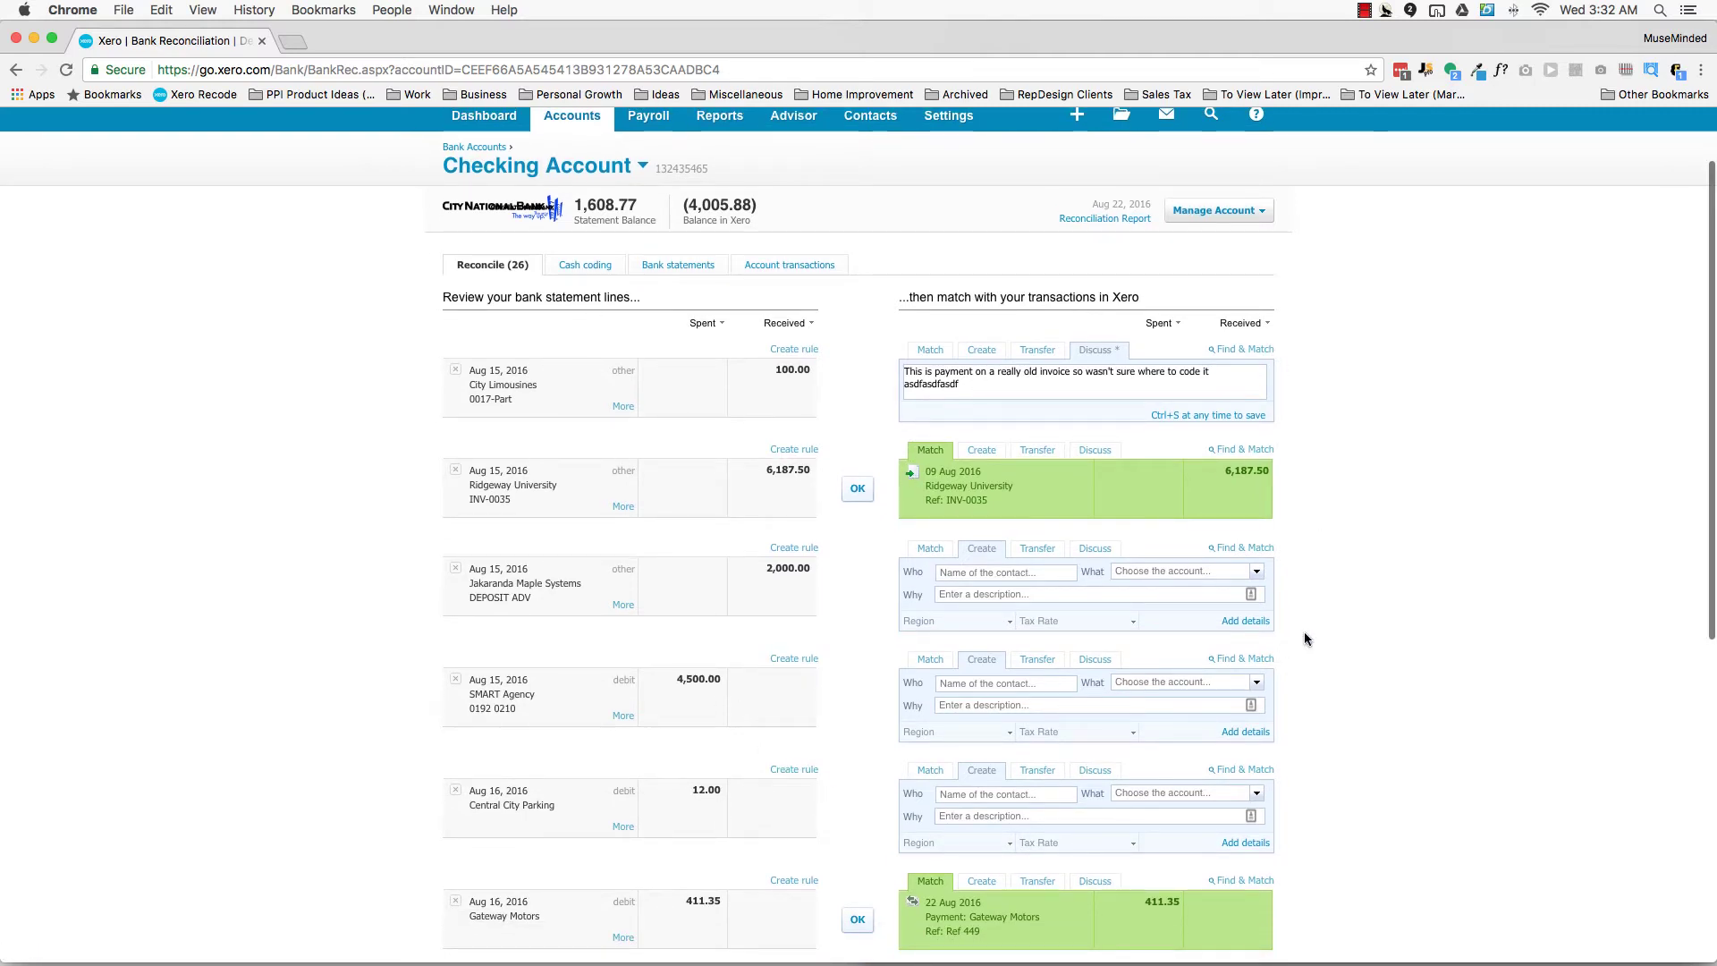
scroll(1304, 631, "down", 2)
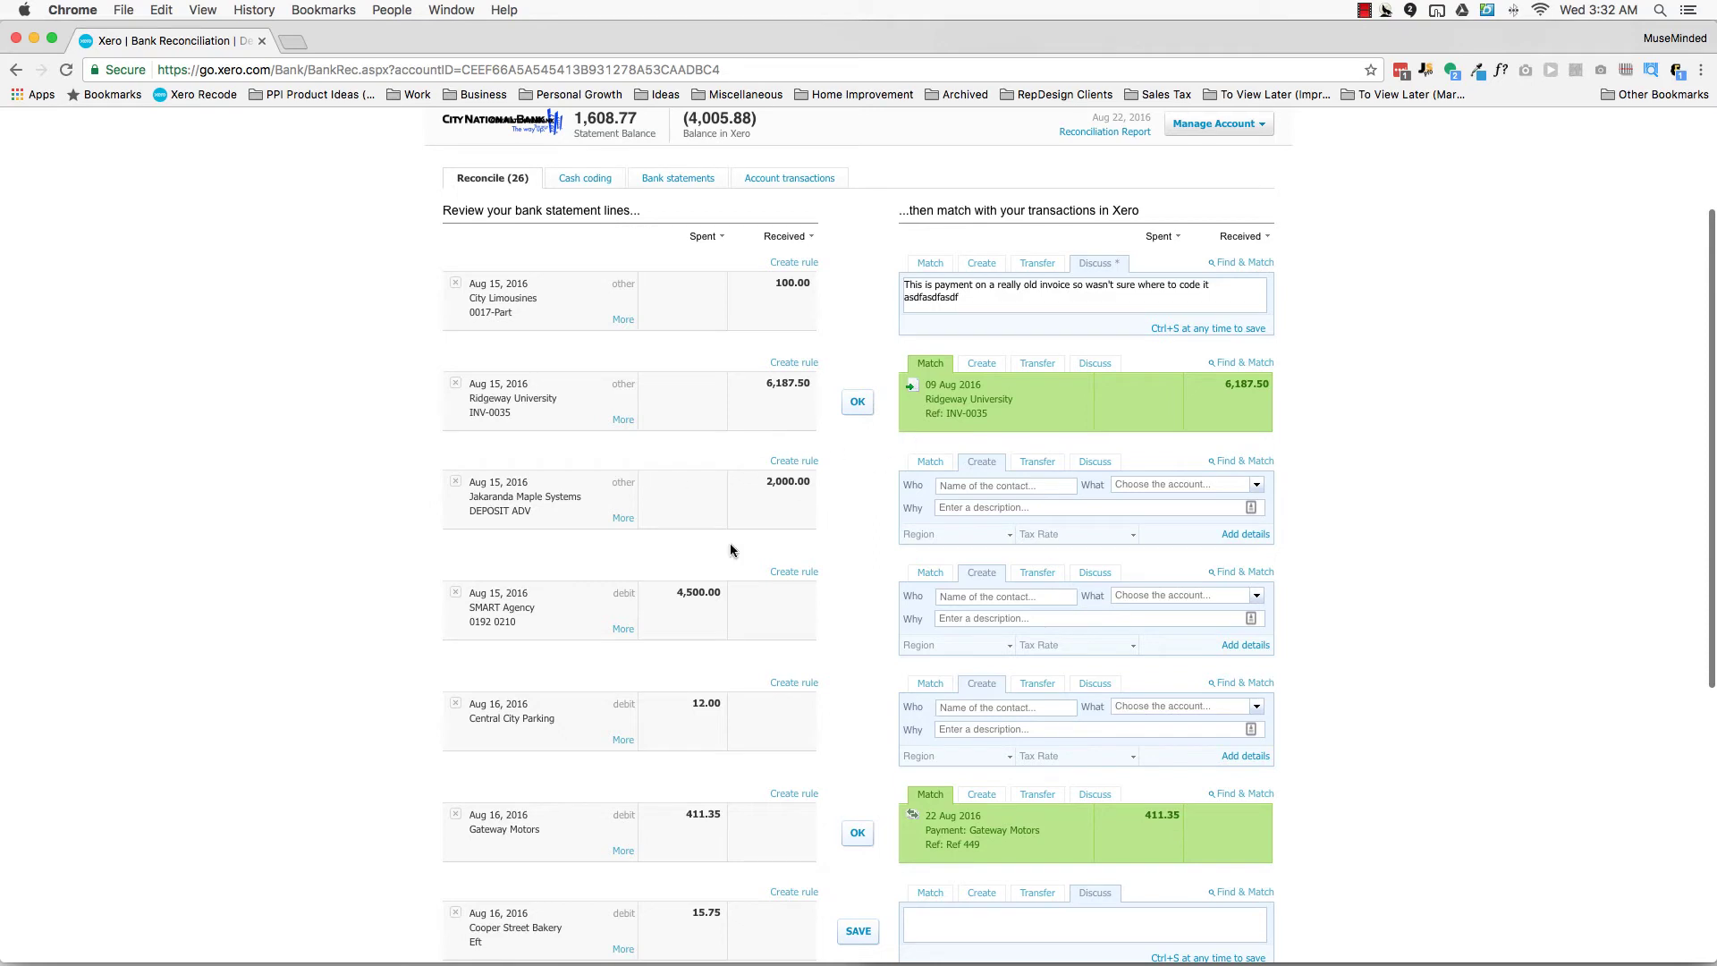
scroll(1291, 476, "down", 10)
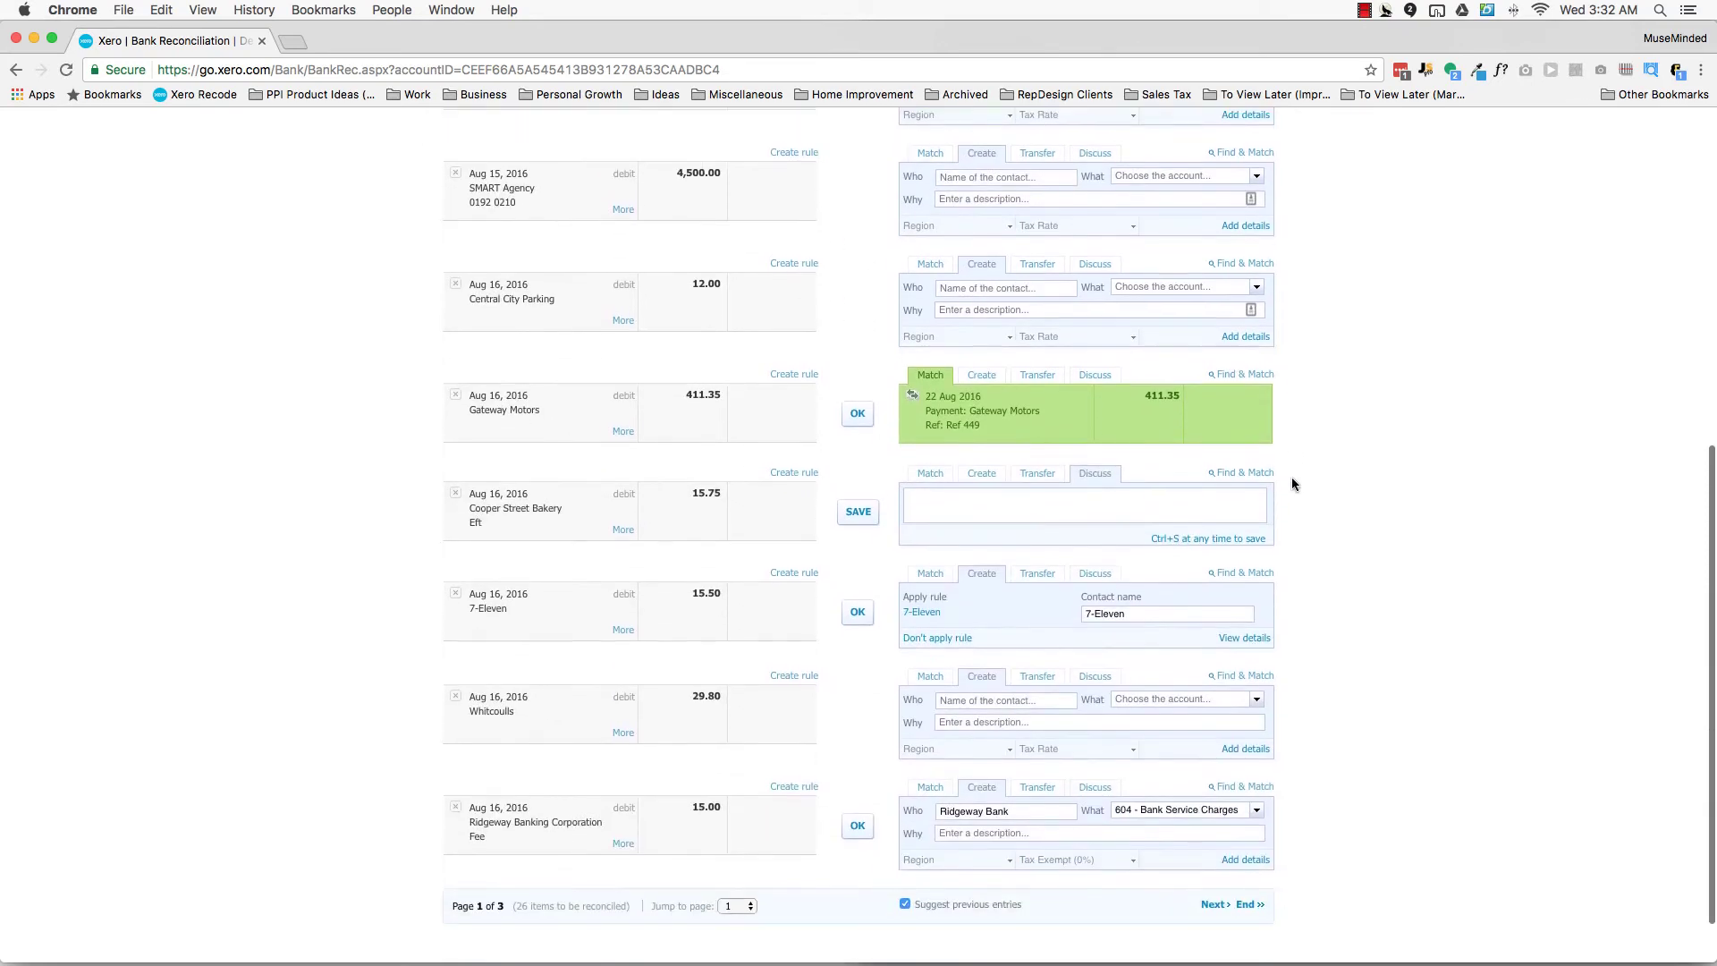
scroll(1291, 479, "down", 2)
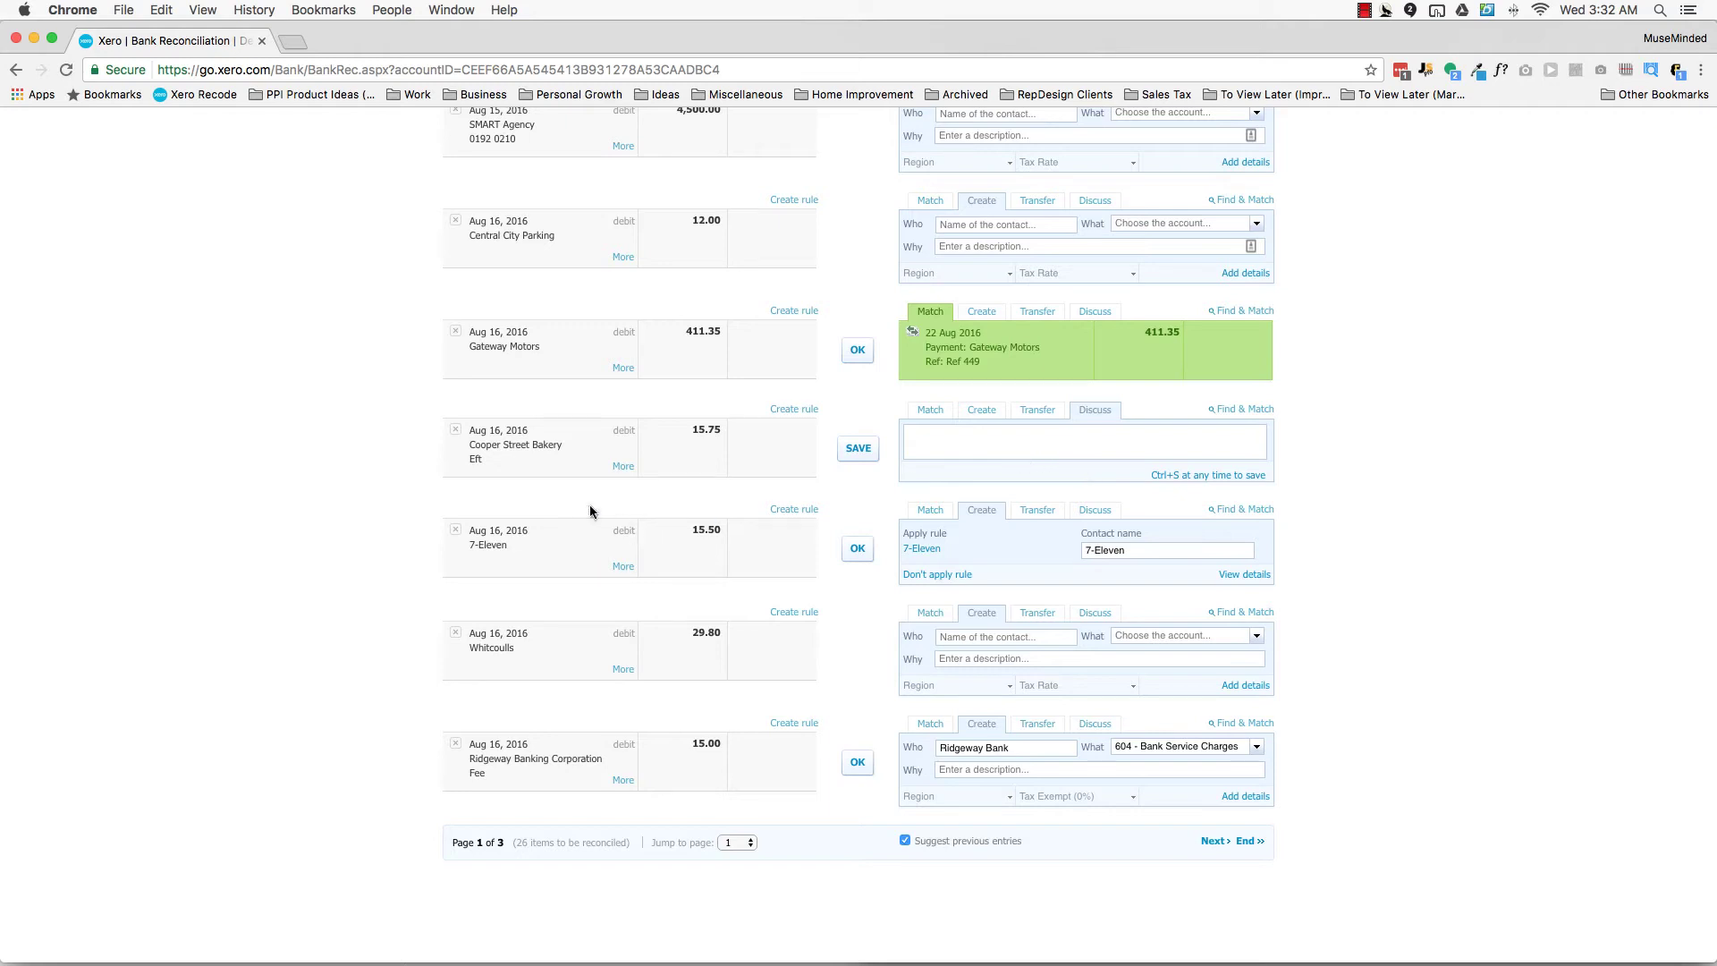
left_click(975, 441)
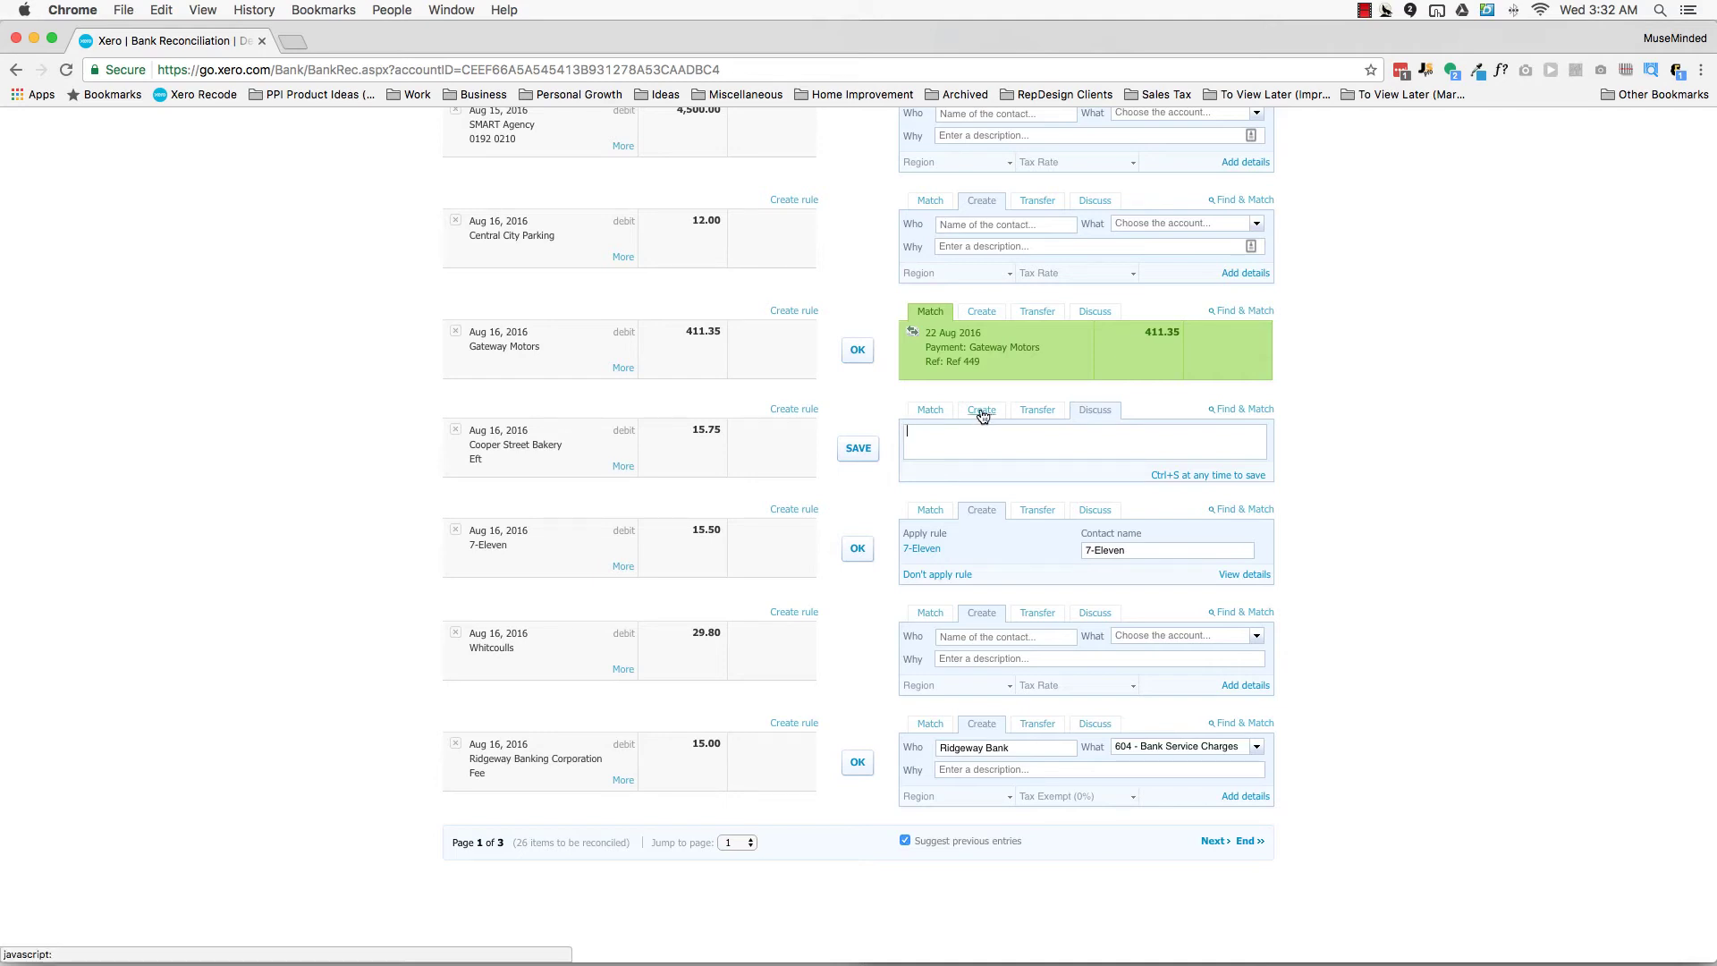
left_click(981, 411)
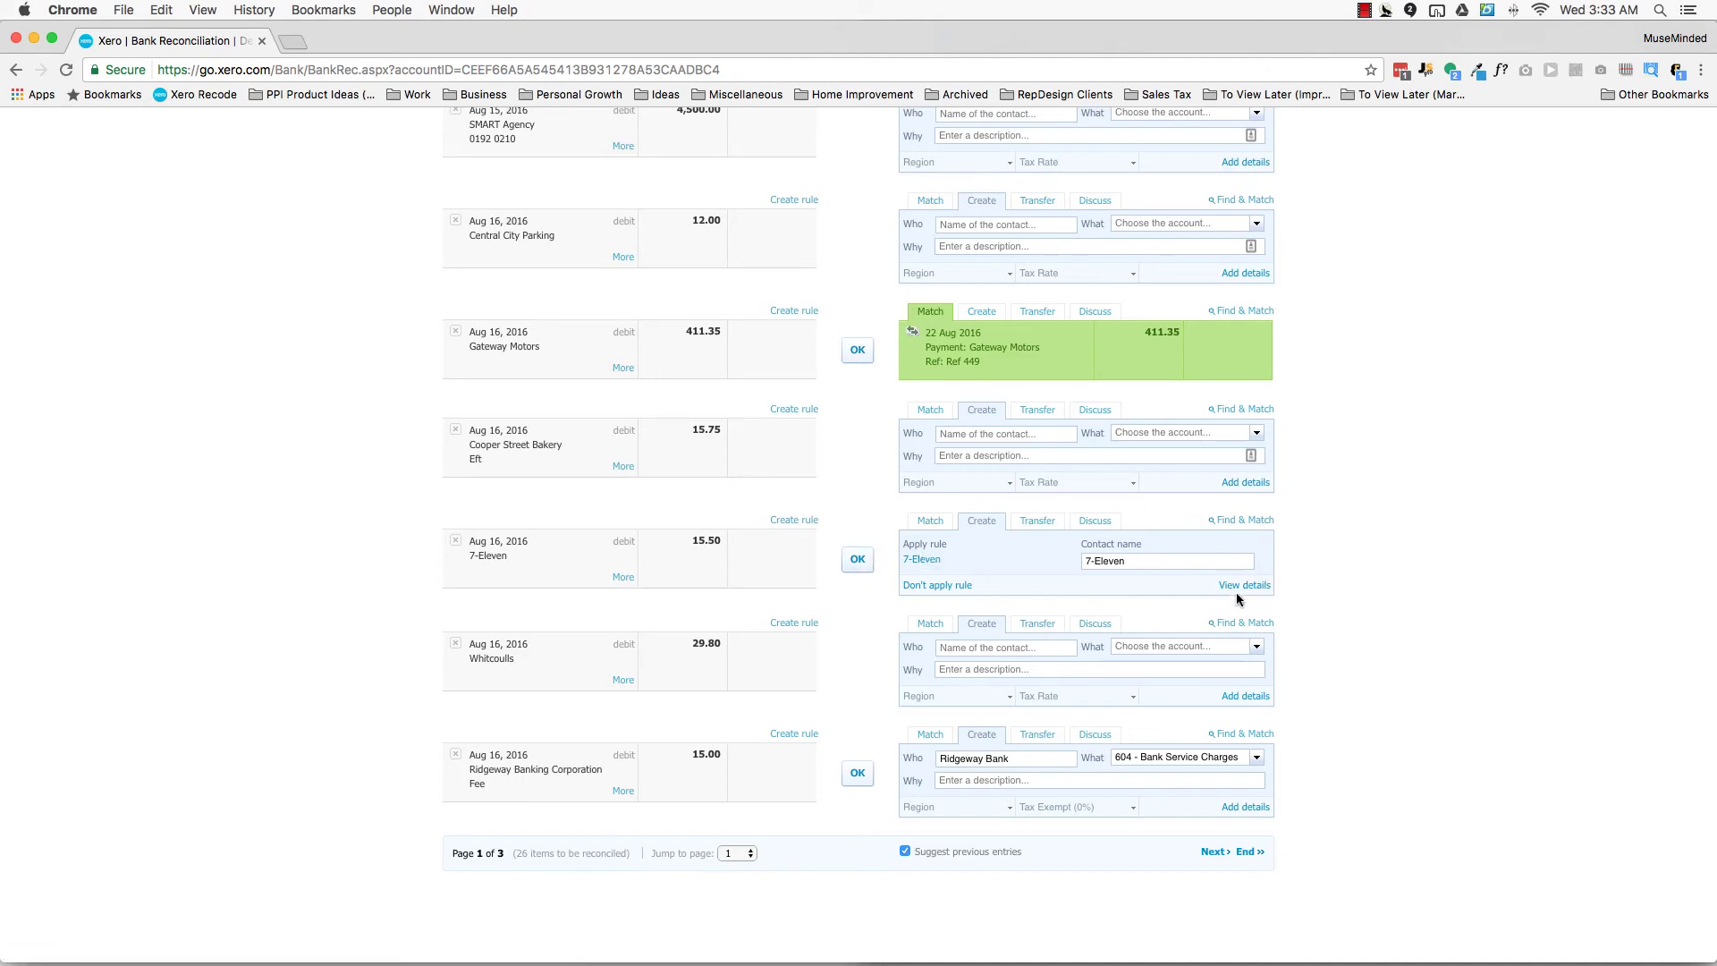
Reconcile the 15.50 7-Eleven statement line with its suggested 7-Eleven bank rule
left_click(861, 561)
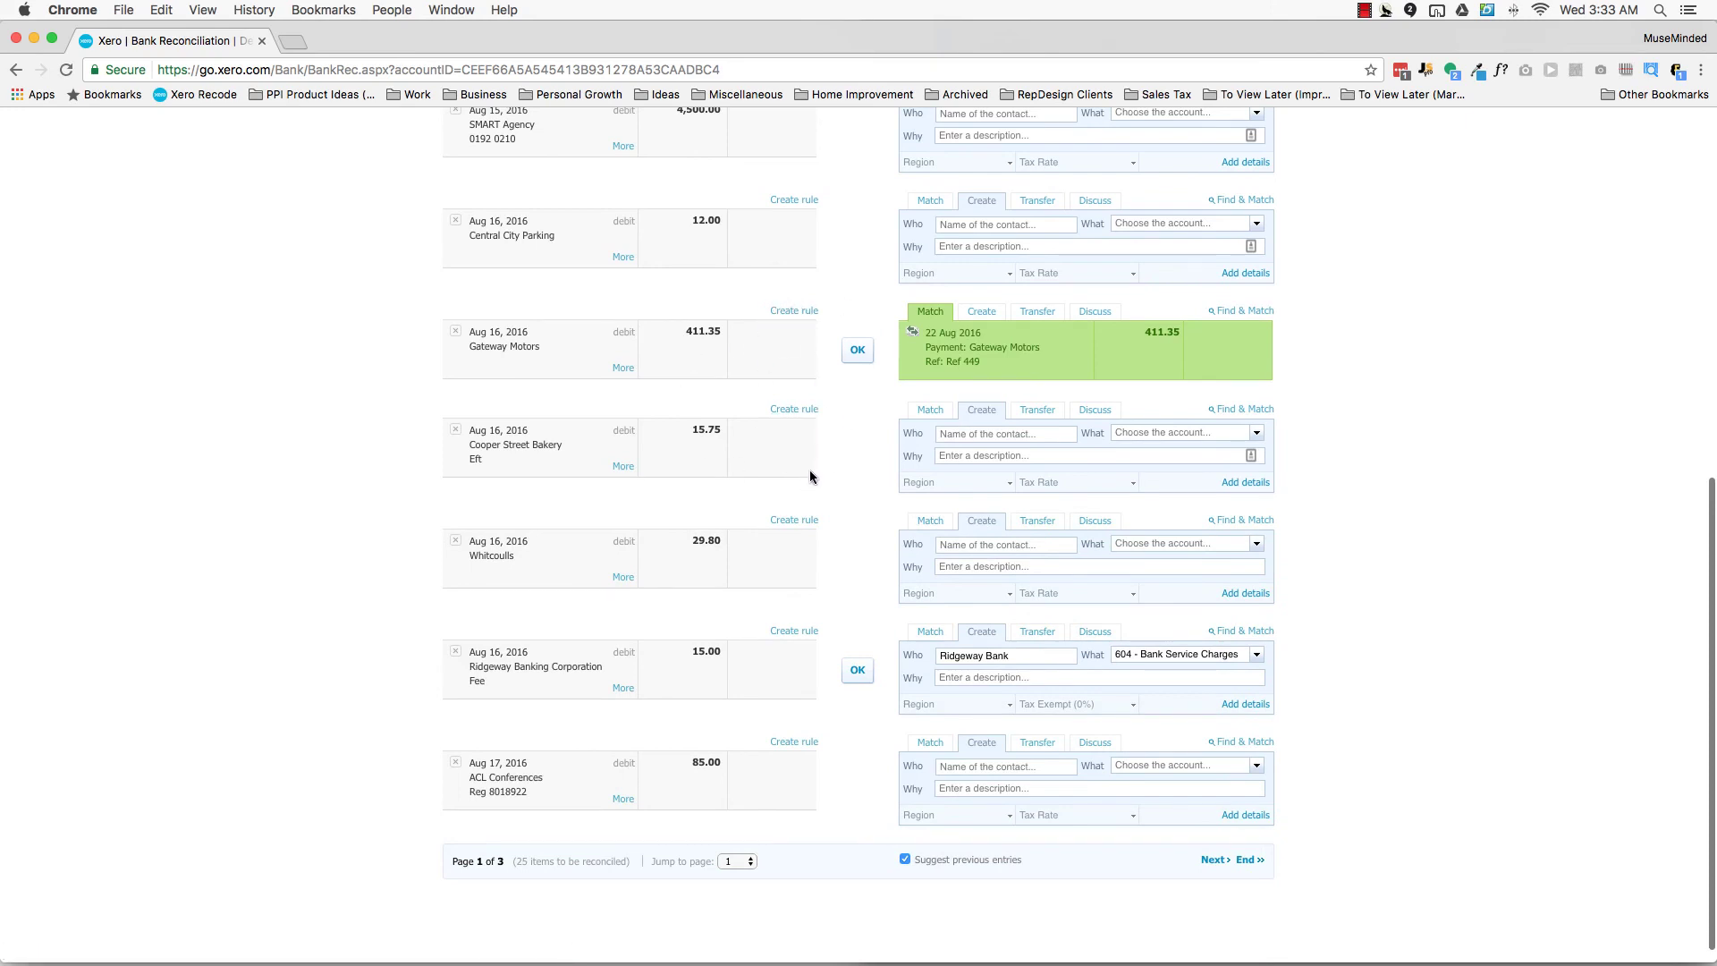
scroll(943, 672, "up", 5)
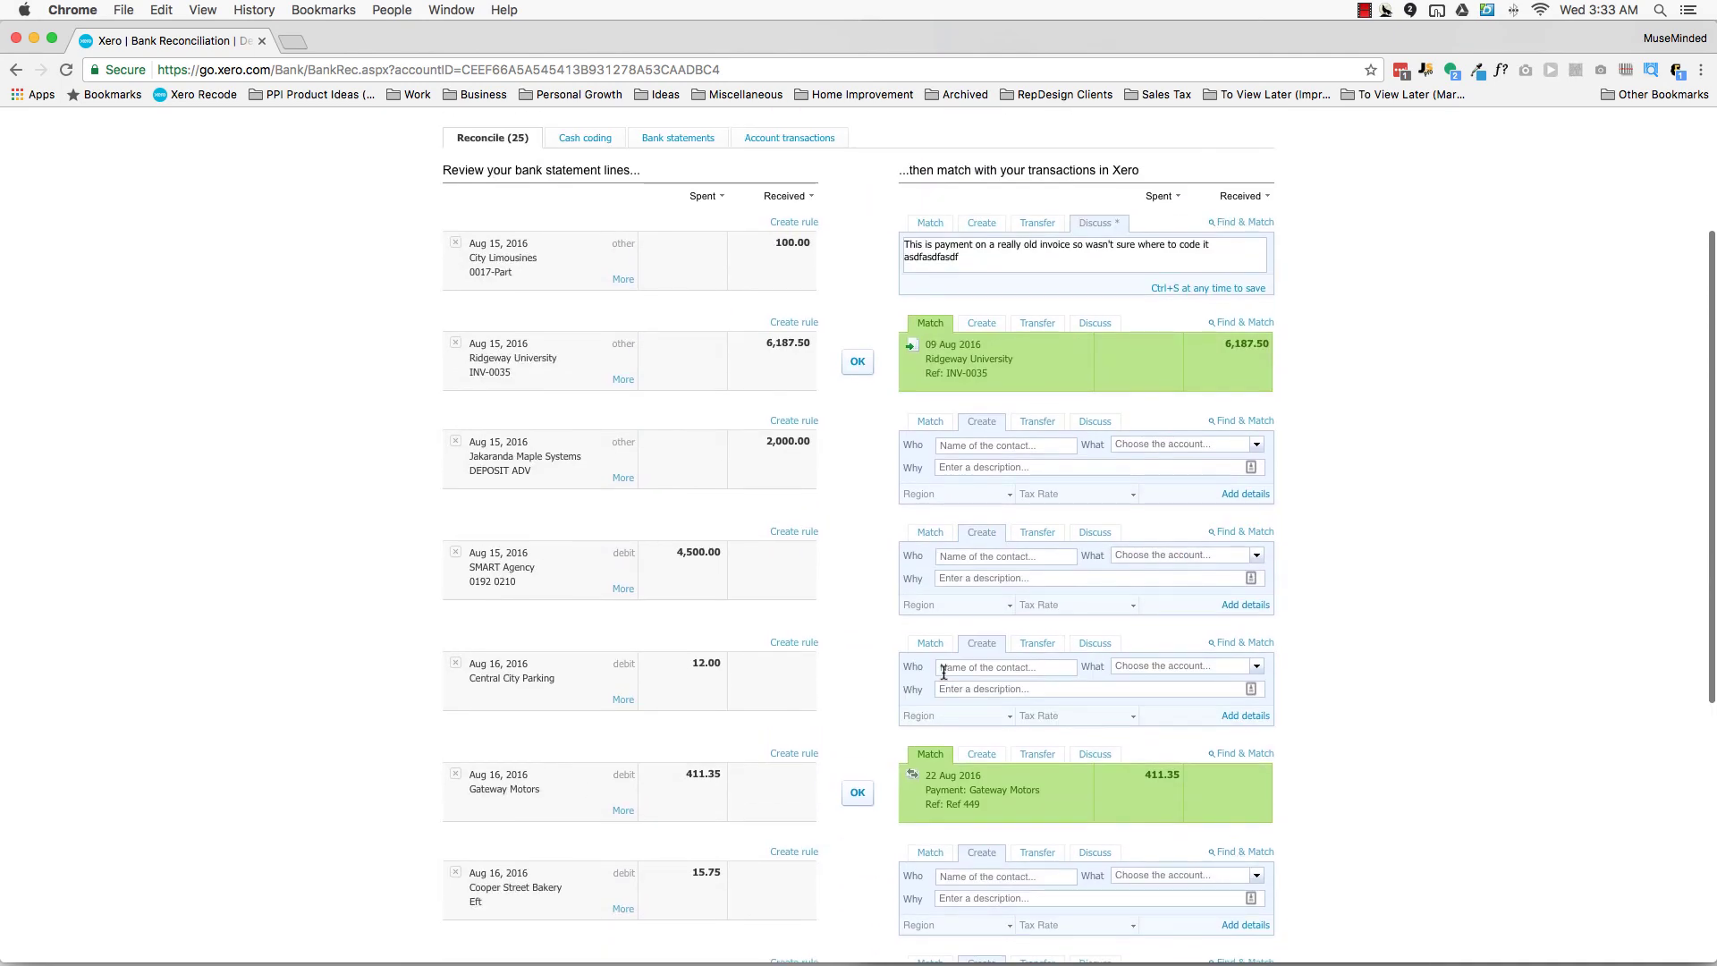
scroll(943, 673, "up", 3)
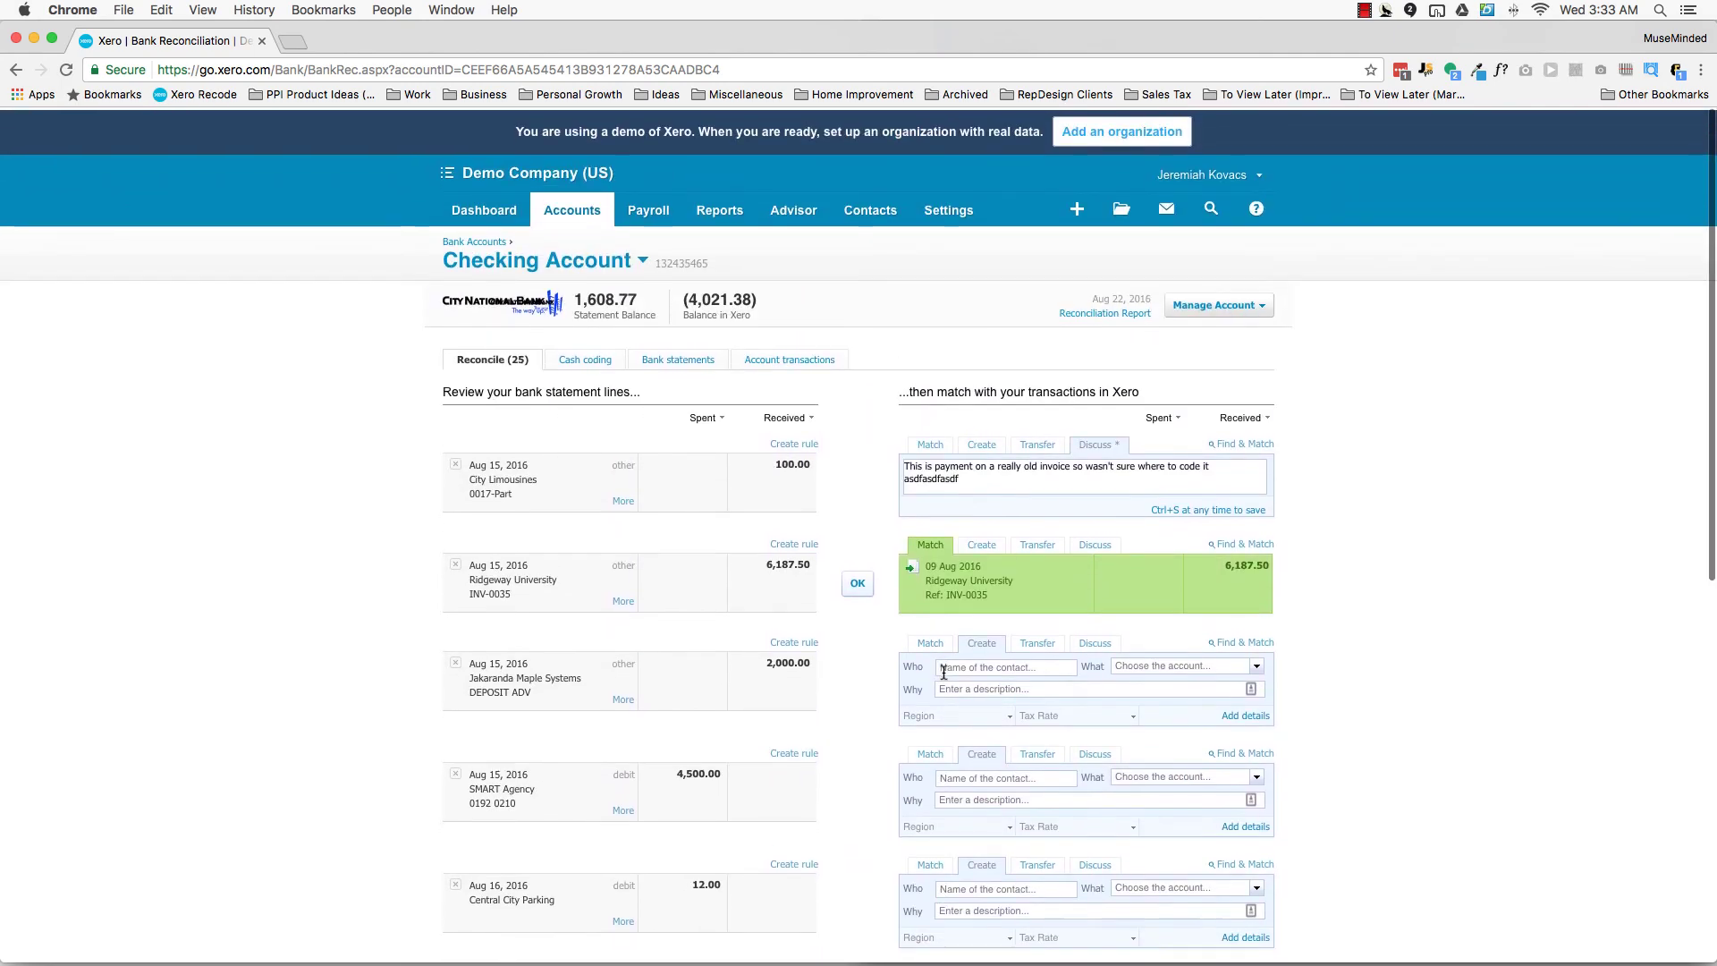
scroll(945, 675, "down", 1)
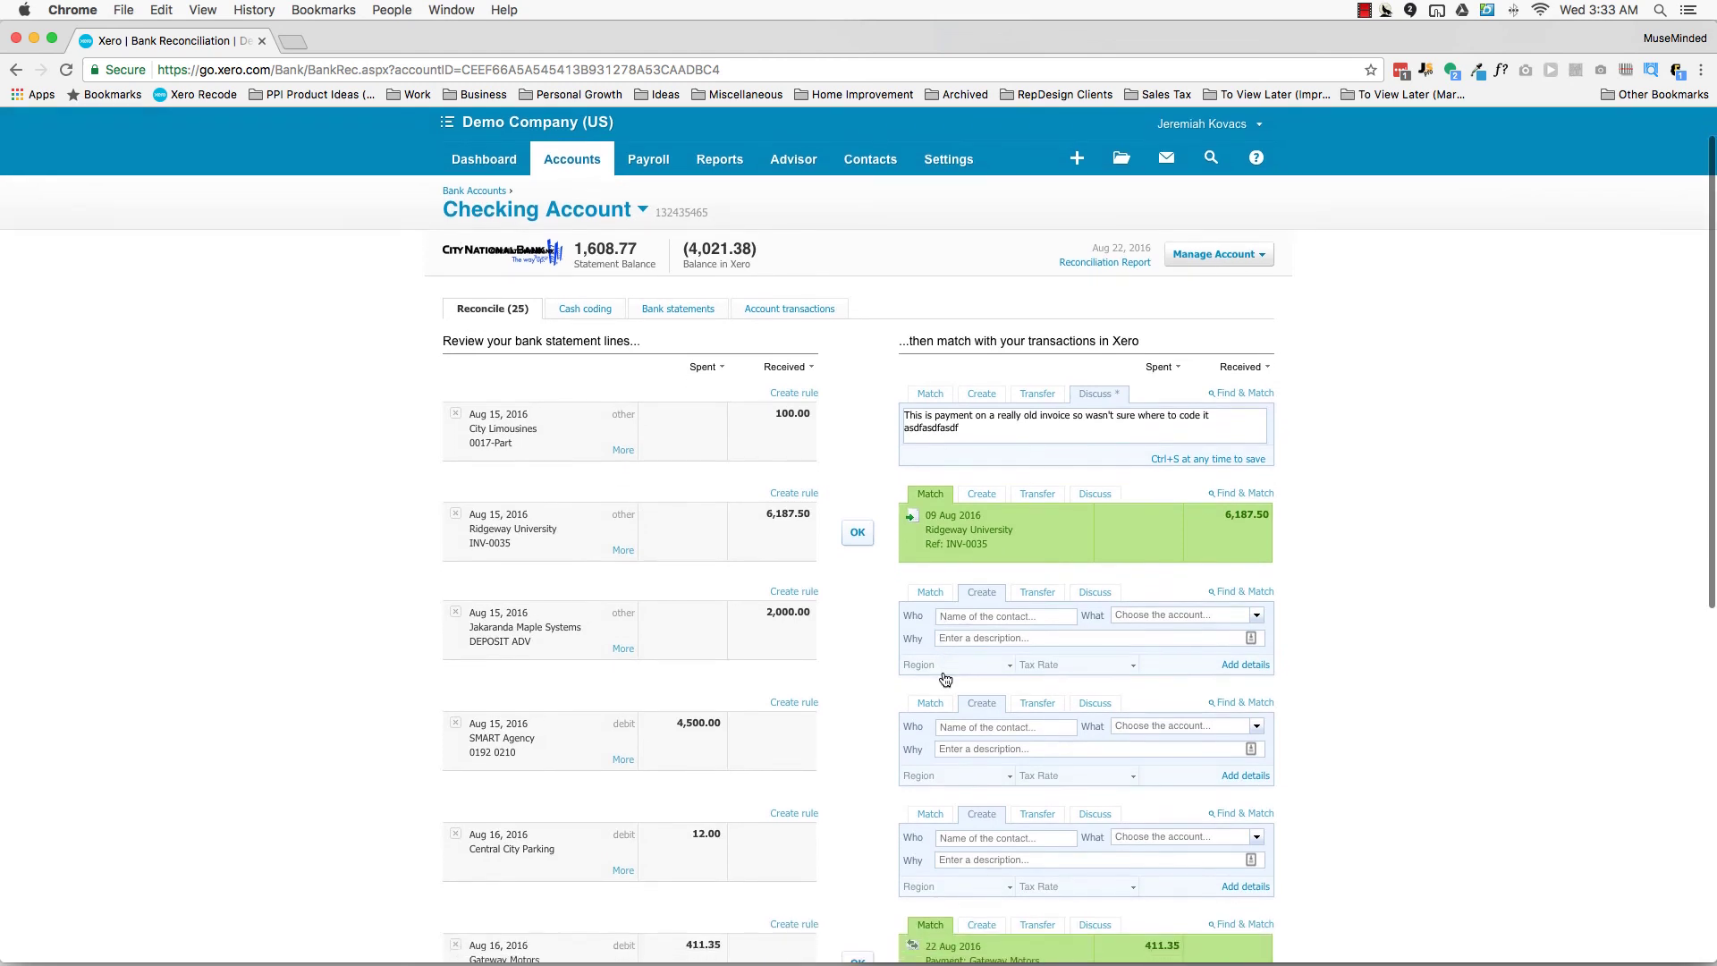